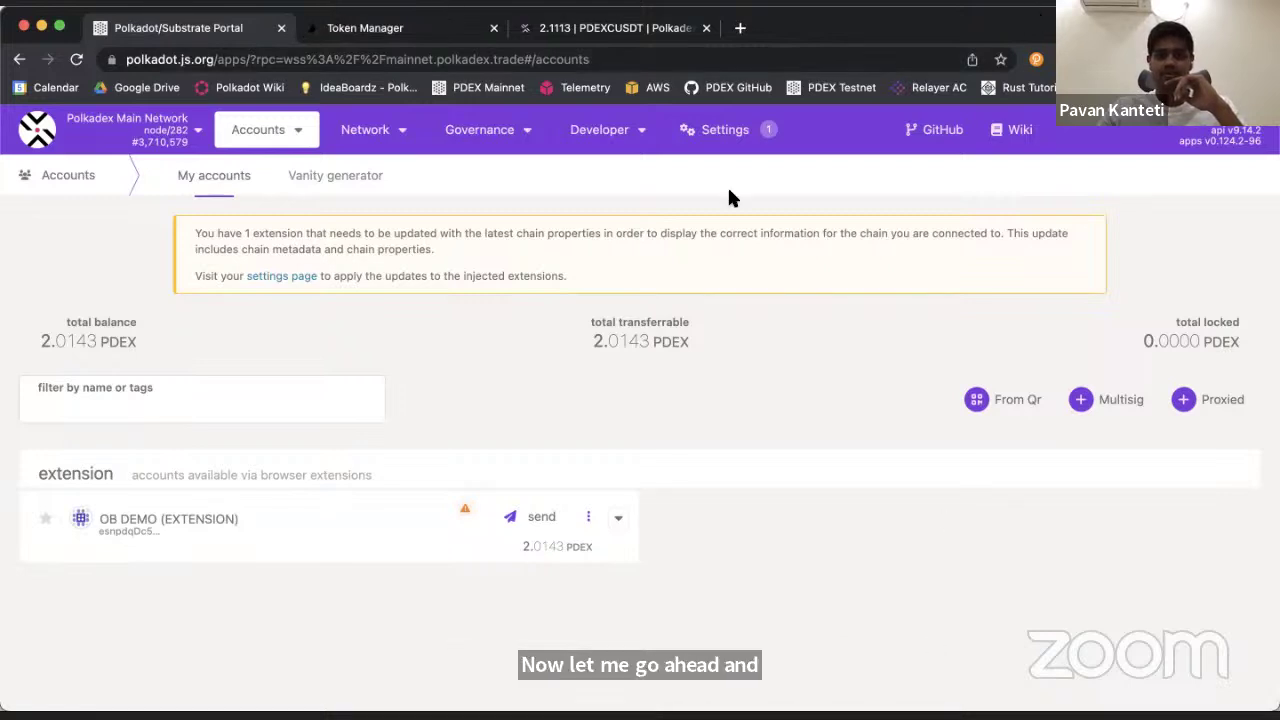
- Switch to the Polkadex Orderbook, log out of the current profile and dismiss the notification
{"action": "left_click", "coordinate": [604, 33]}
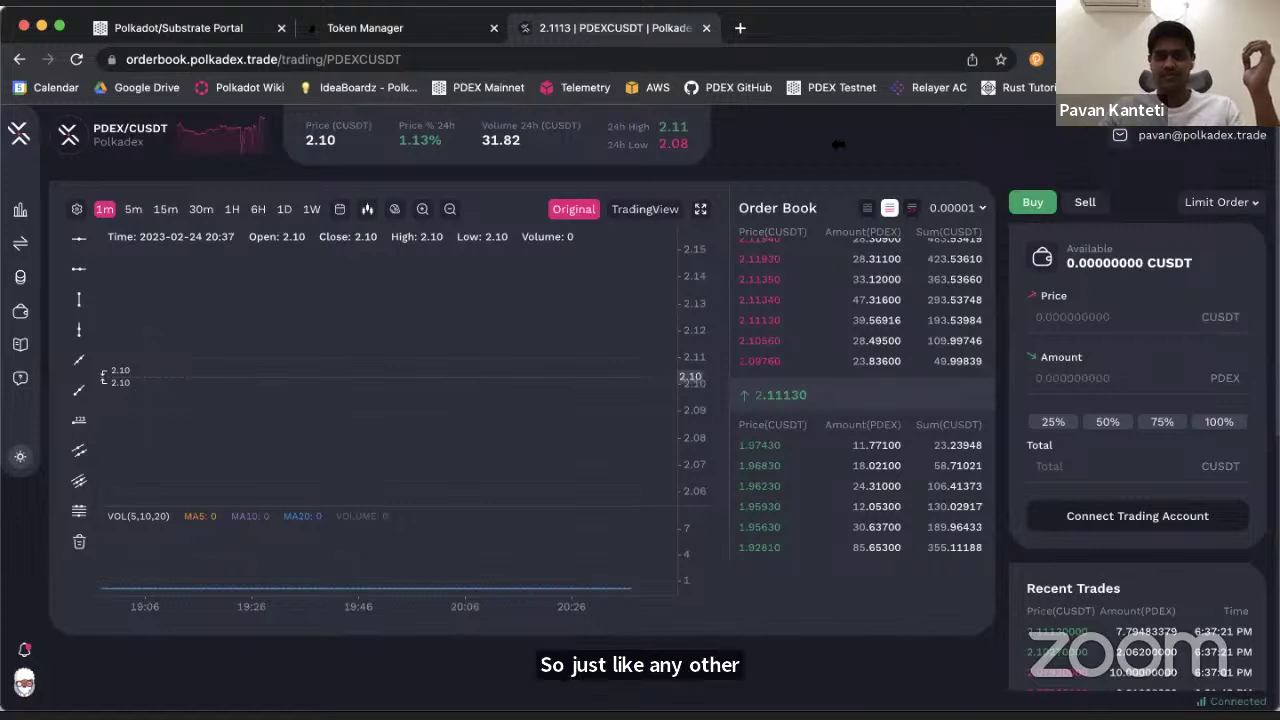
{"action": "left_click", "coordinate": [24, 683]}
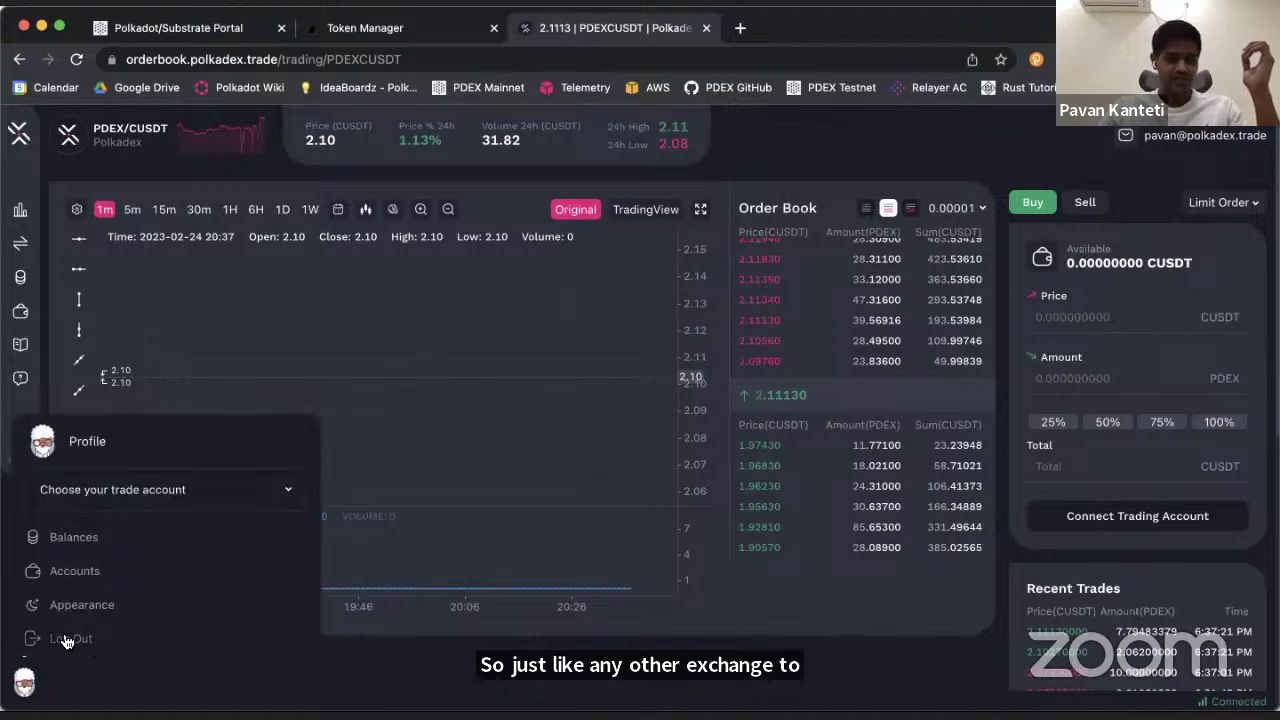
{"action": "left_click", "coordinate": [68, 640]}
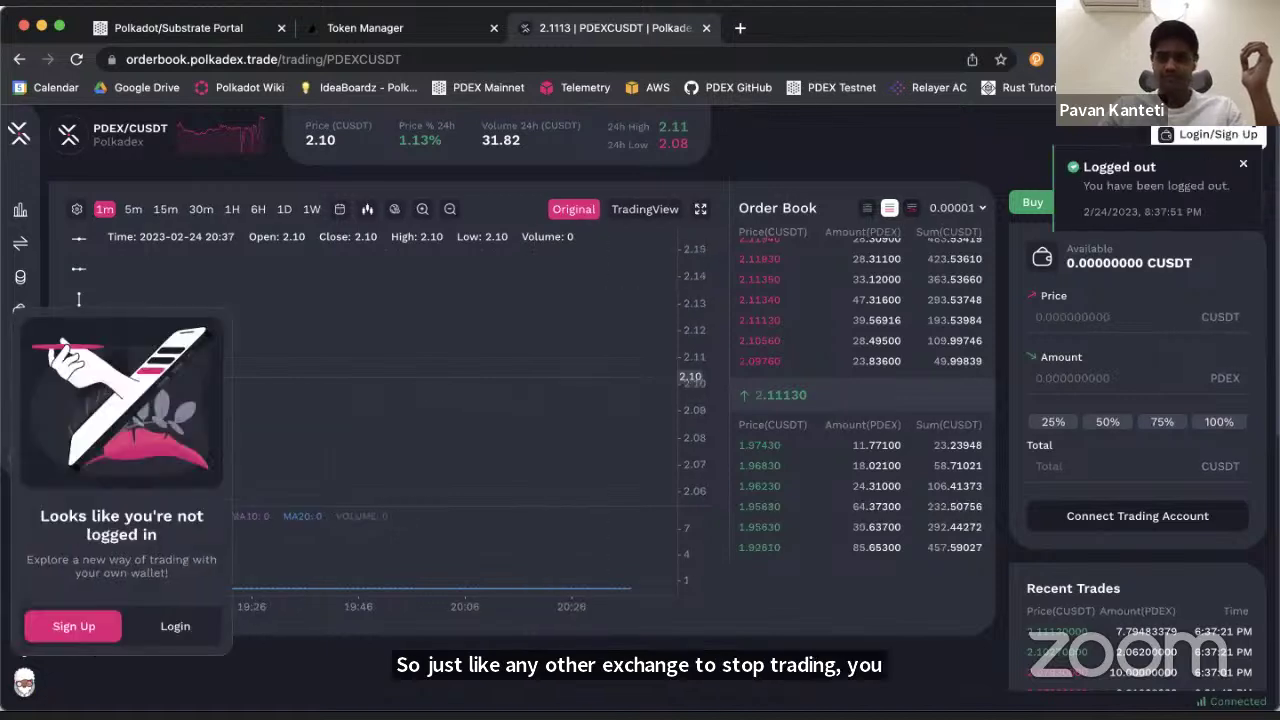
{"action": "left_click", "coordinate": [1245, 168]}
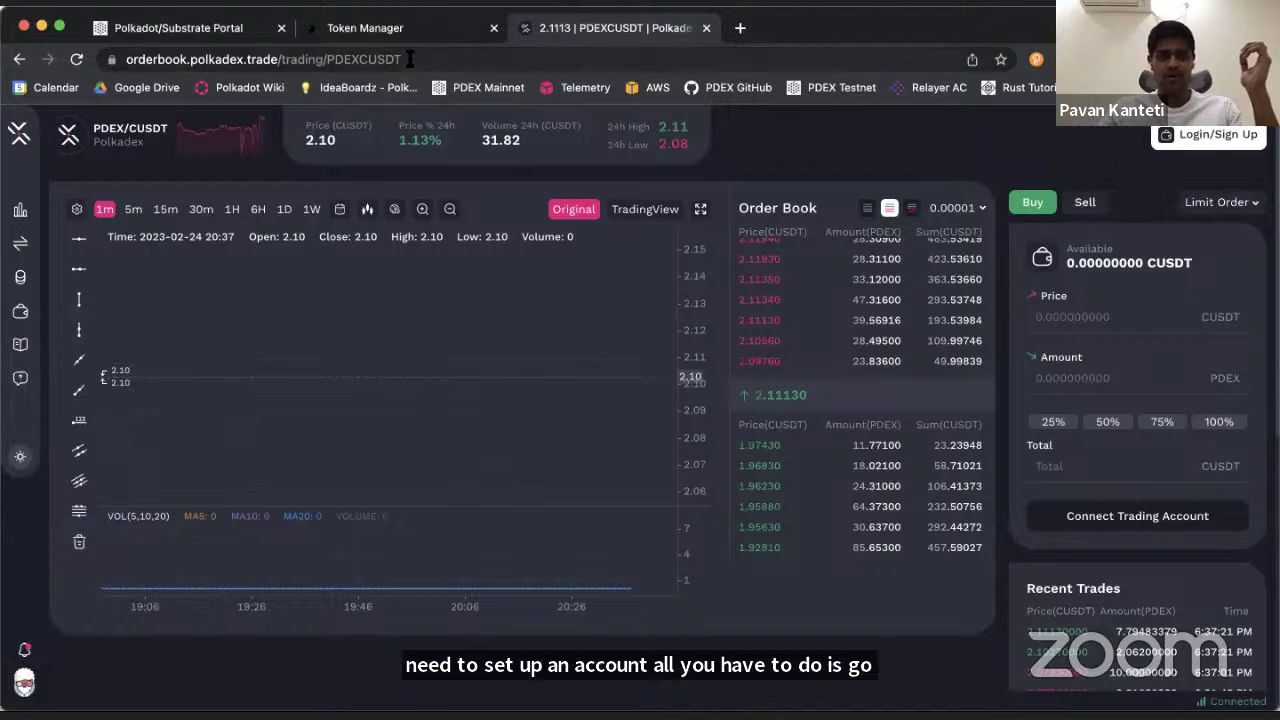
- View the Orderbook sign-up form for new accounts and return to the sign-in page
{"action": "left_click", "coordinate": [1161, 131]}
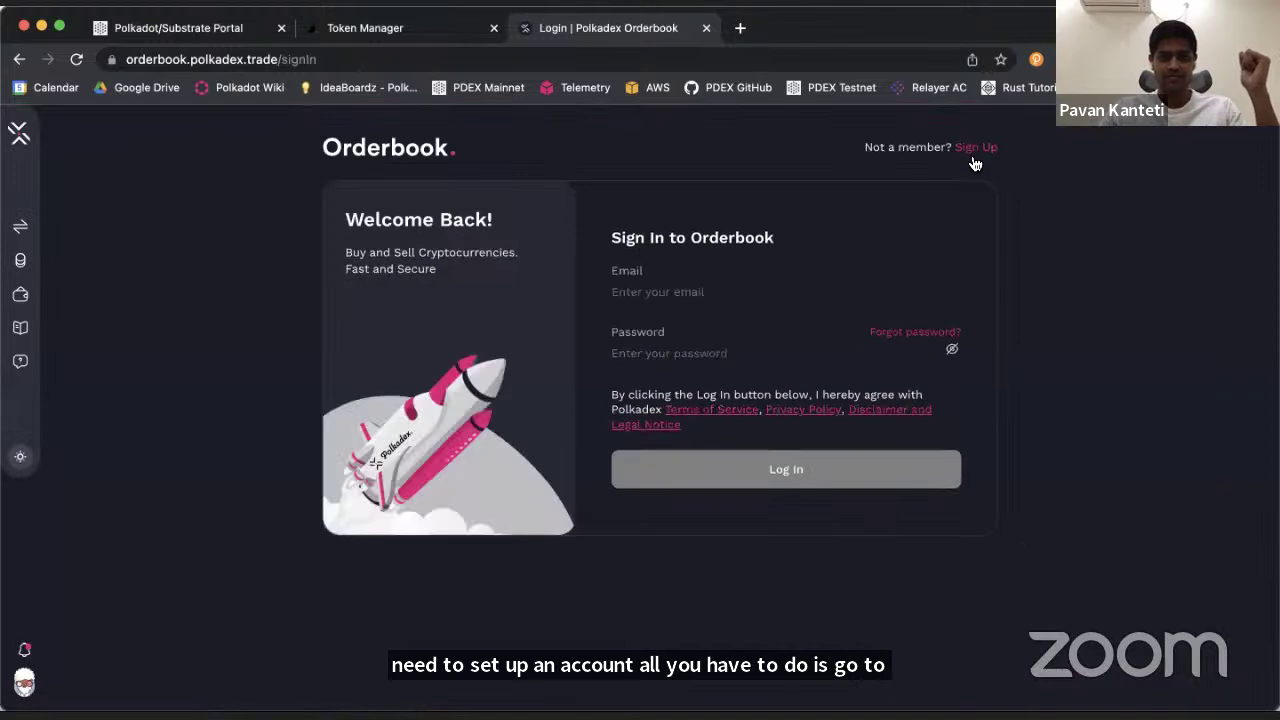
{"action": "left_click", "coordinate": [976, 147]}
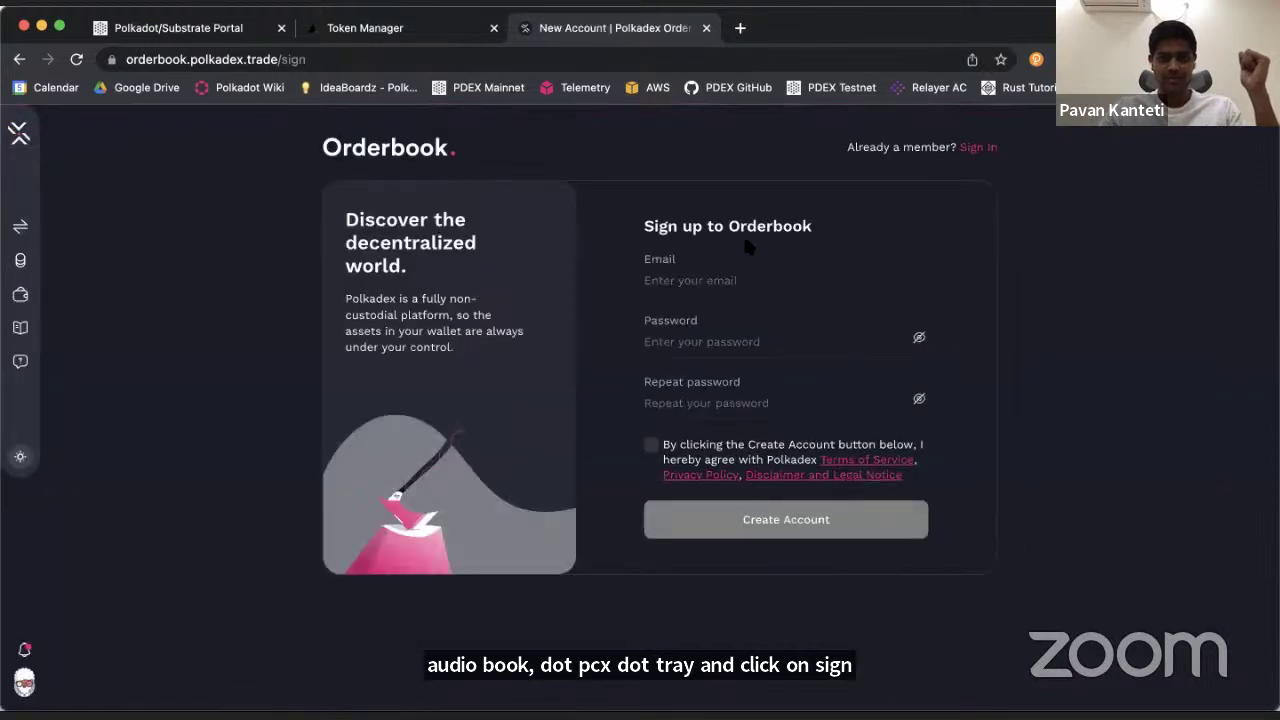
{"action": "left_click", "coordinate": [993, 150]}
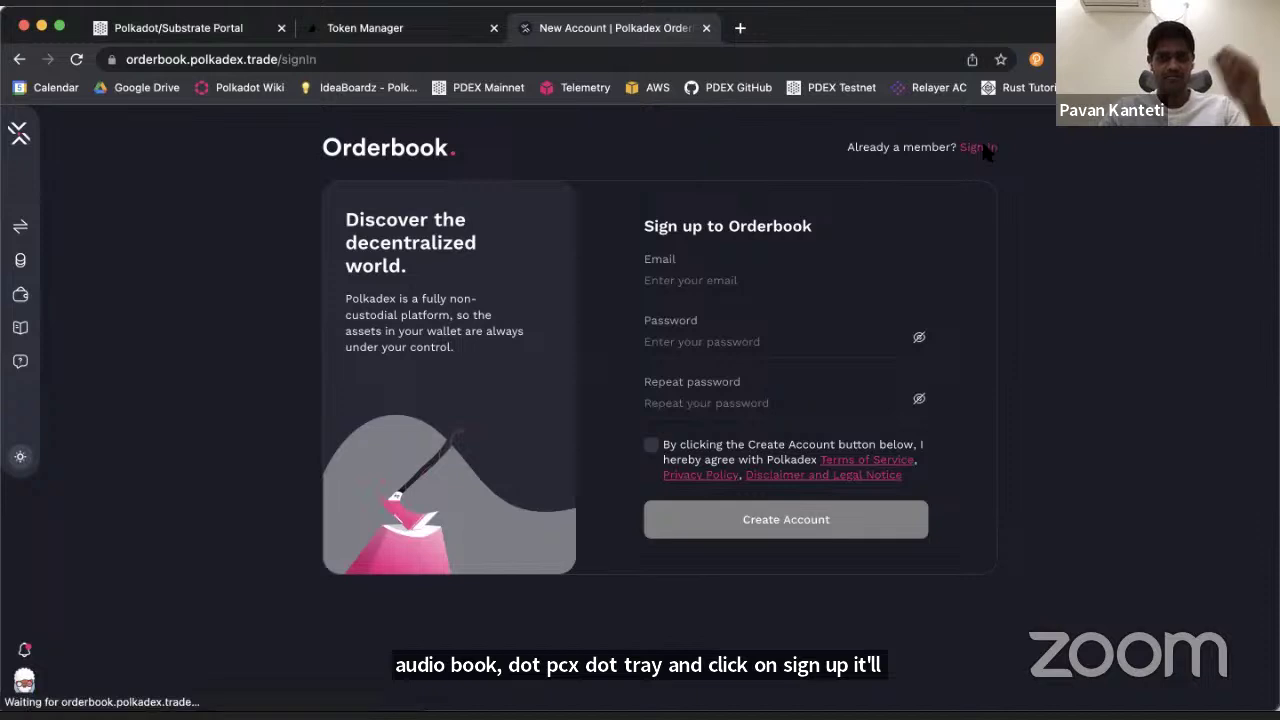
- Sign in to Orderbook with the saved account e-mail and the account password
{"action": "left_click", "coordinate": [706, 292]}
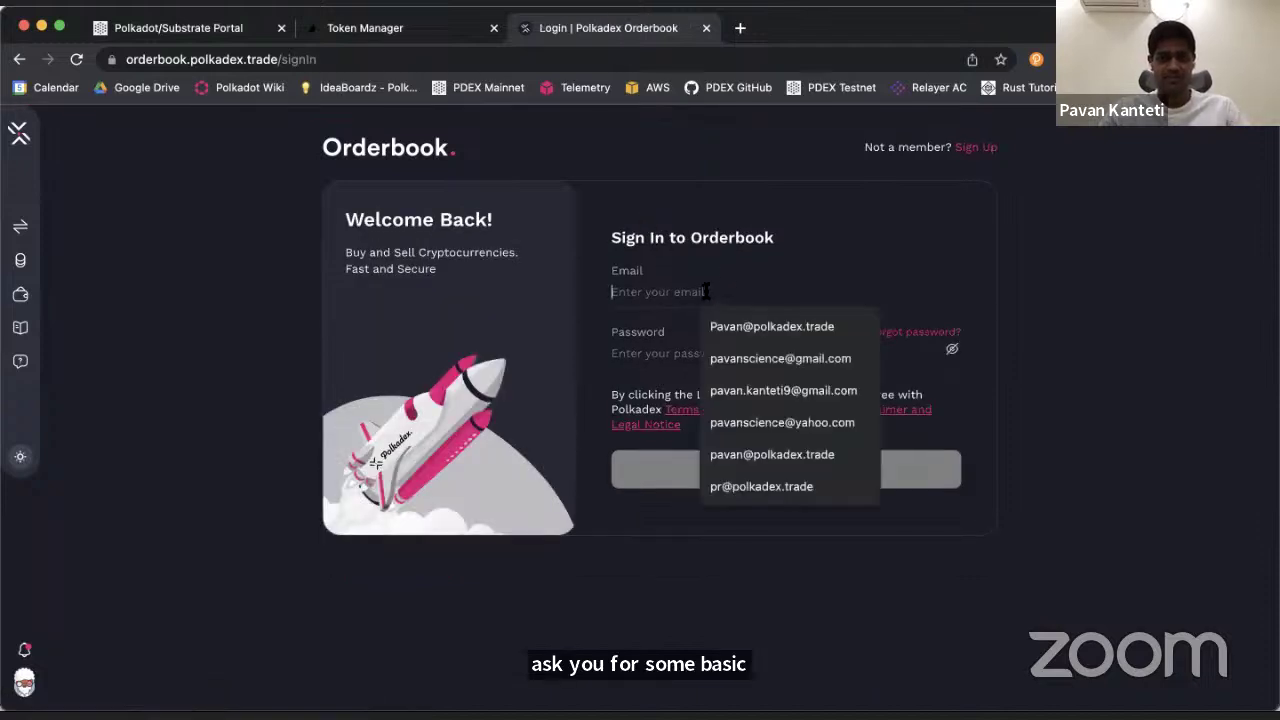
{"action": "left_click", "coordinate": [722, 331]}
{"action": "left_click", "coordinate": [651, 352]}
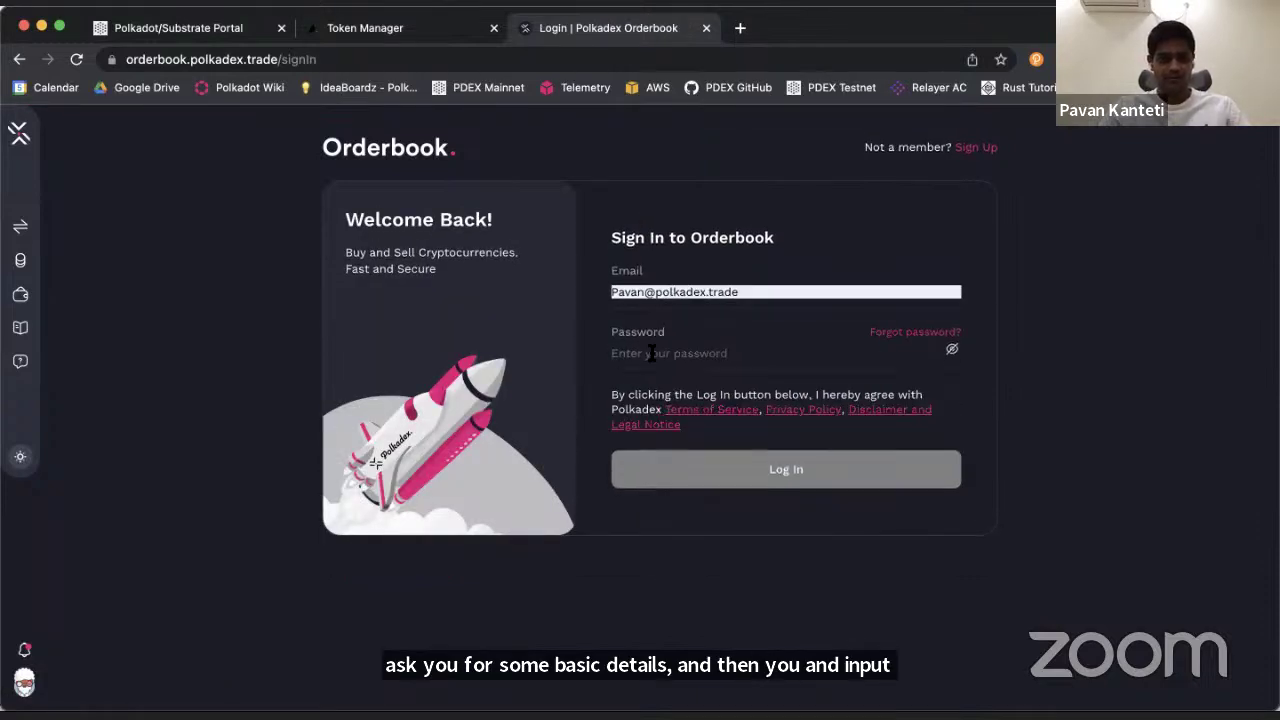
{"action": "type", "text": "••••••••••"}
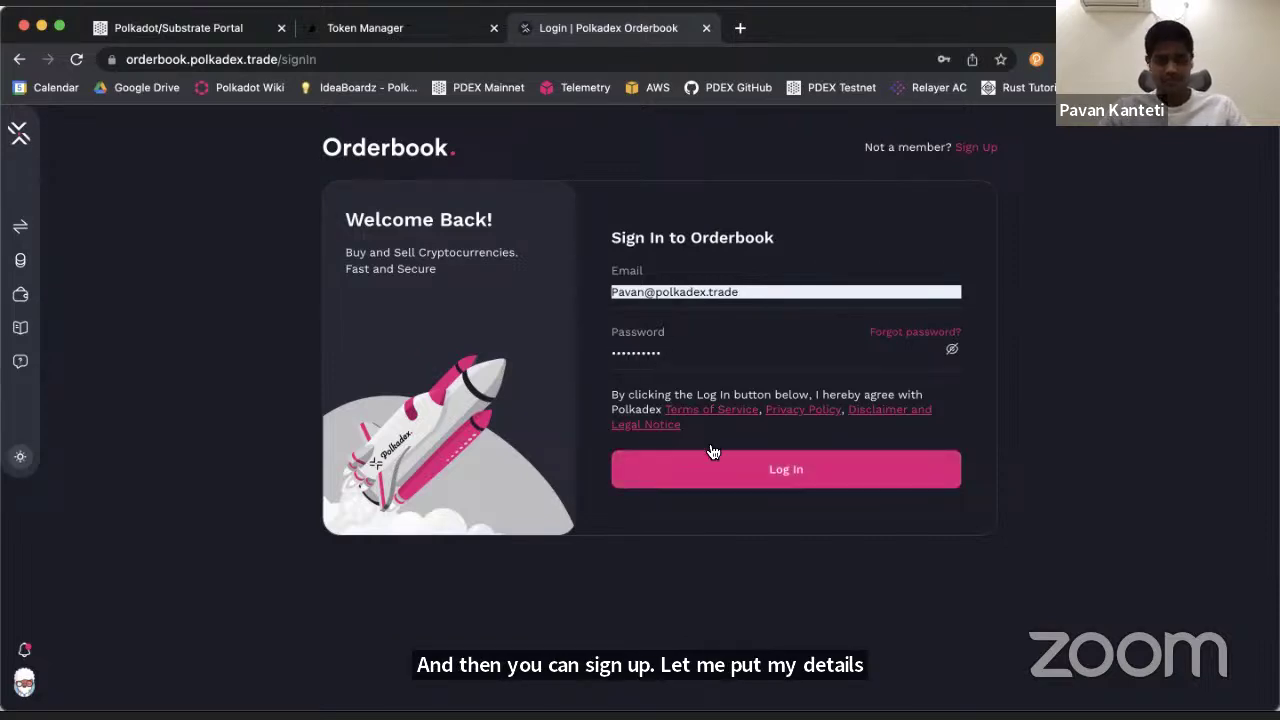
{"action": "left_click", "coordinate": [729, 454]}
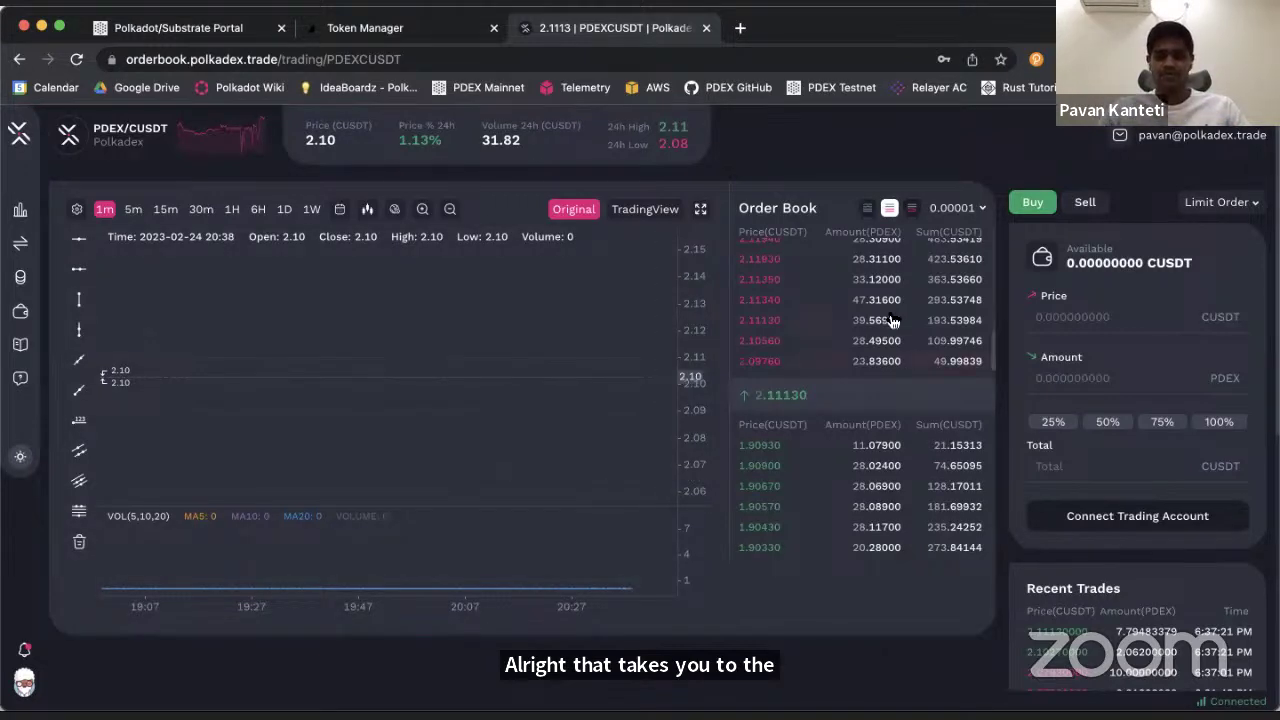
- Examine the sell orders in the PDEX/CUSDT order book, including their price and amount columns
{"action": "scroll", "coordinate": [893, 320], "scroll_direction": "up", "scroll_amount": 5}
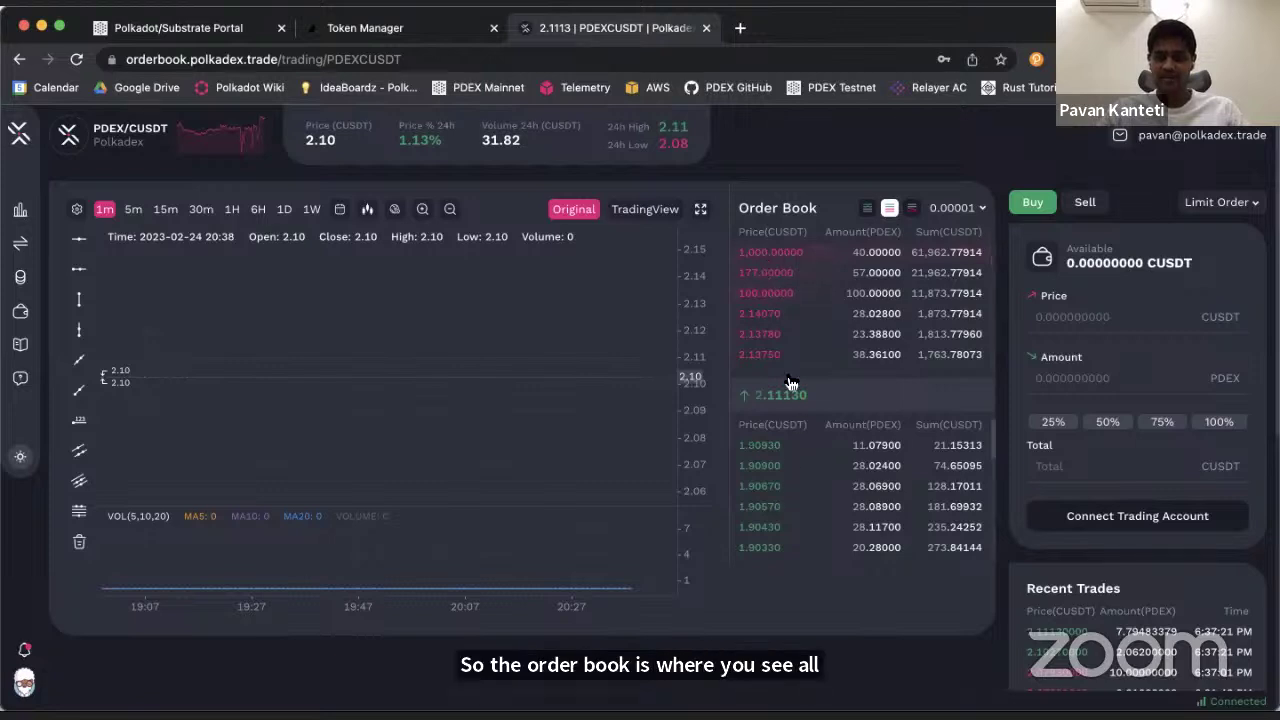
{"action": "scroll", "coordinate": [780, 290], "scroll_direction": "down", "scroll_amount": 5}
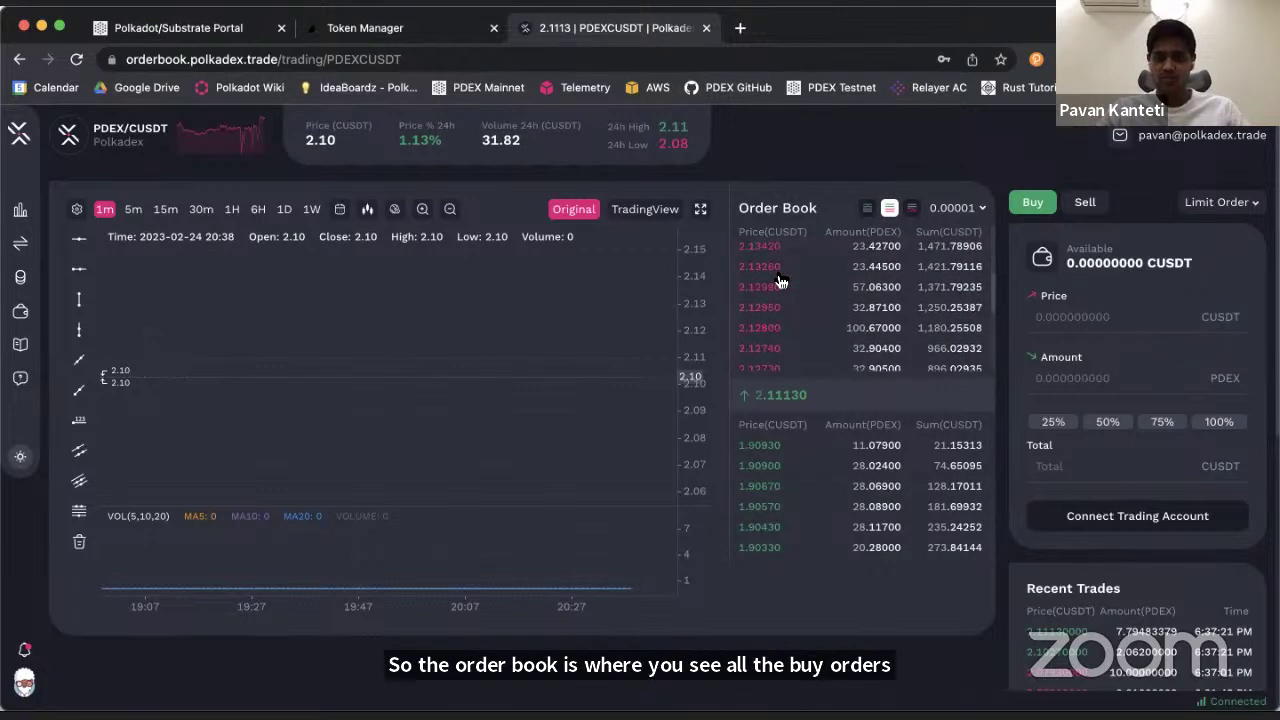
{"action": "scroll", "coordinate": [780, 335], "scroll_direction": "down", "scroll_amount": 1}
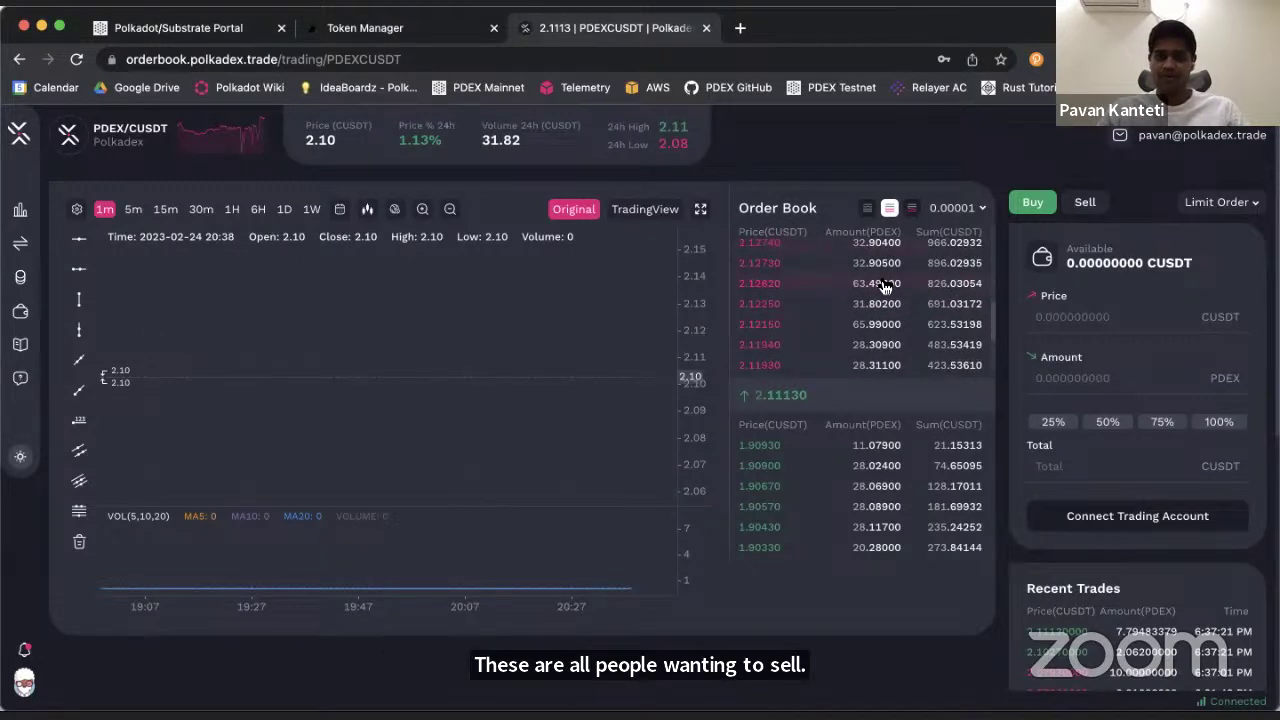
{"action": "scroll", "coordinate": [790, 278], "scroll_direction": "up", "scroll_amount": 5}
{"action": "scroll", "coordinate": [785, 320], "scroll_direction": "down", "scroll_amount": 5}
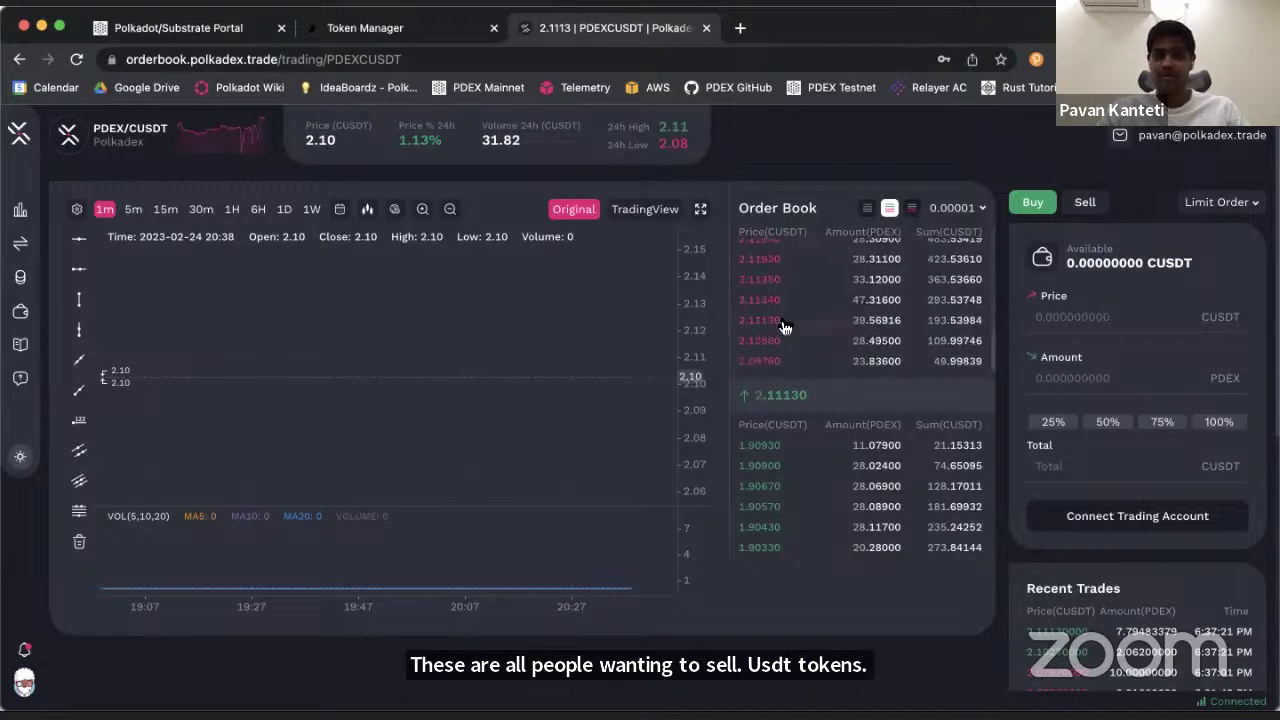
{"action": "scroll", "coordinate": [790, 310], "scroll_direction": "down", "scroll_amount": 1}
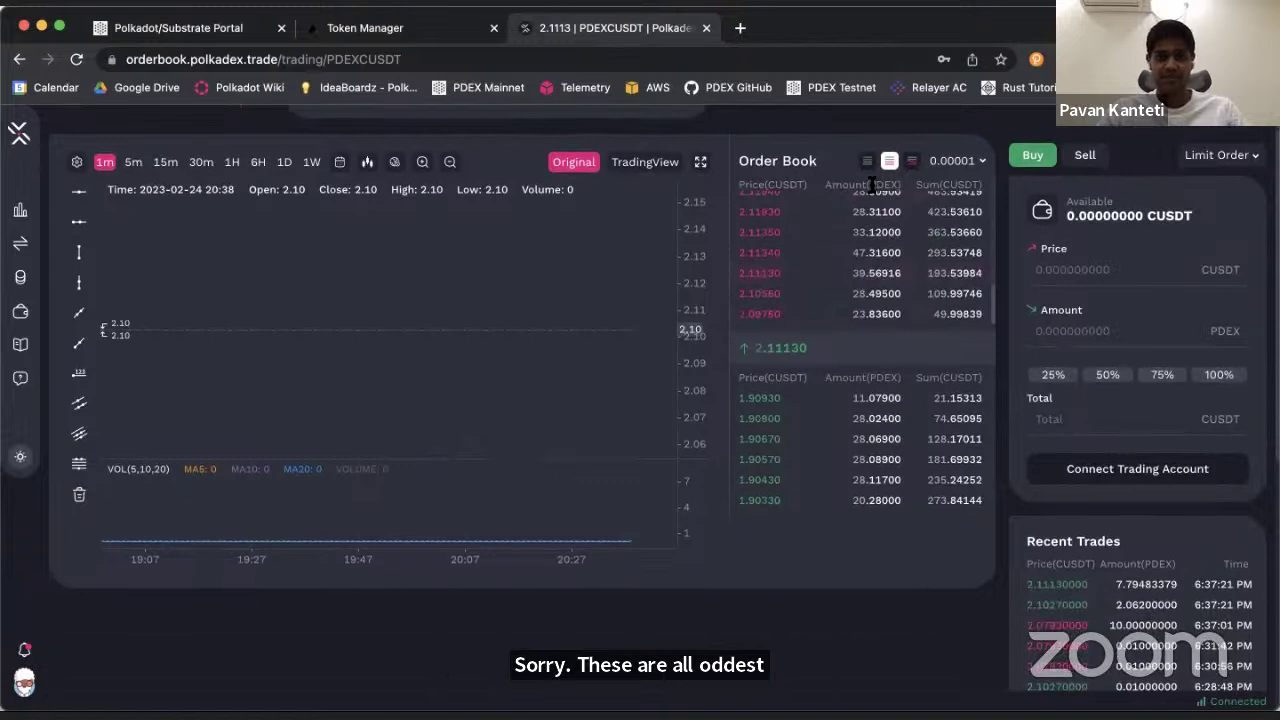
{"action": "scroll", "coordinate": [872, 190], "scroll_direction": "up", "scroll_amount": 3}
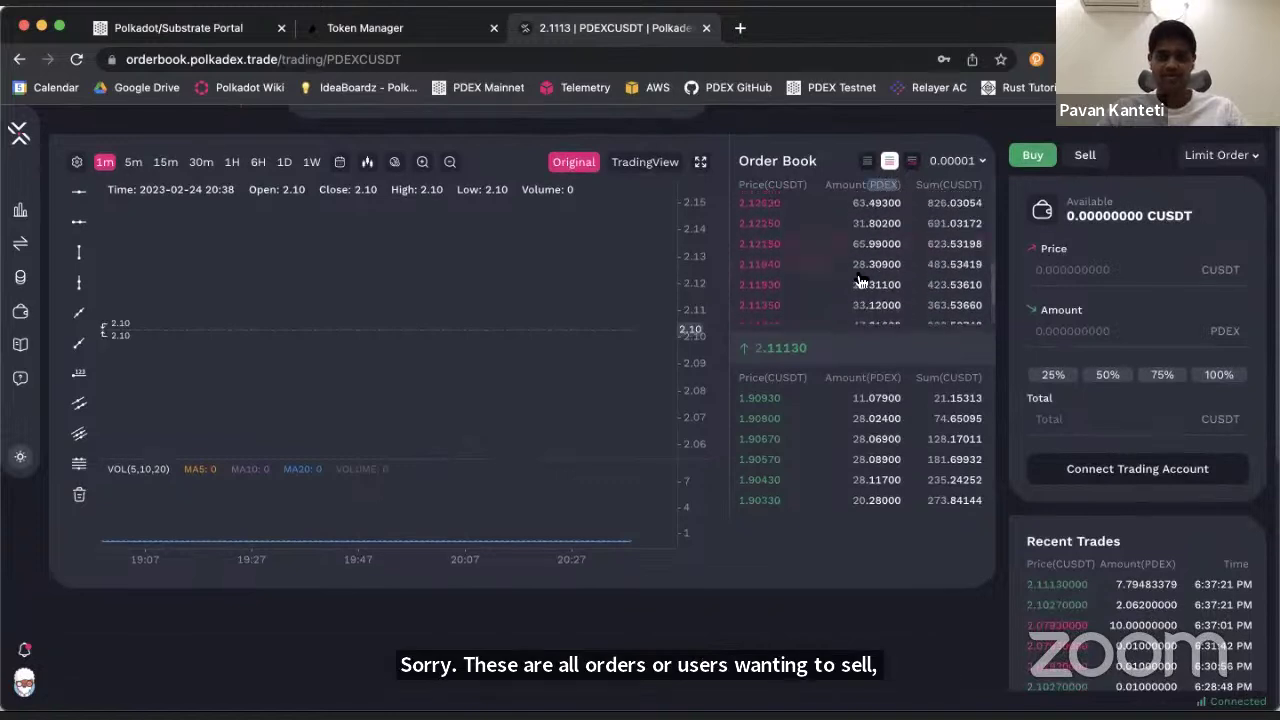
{"action": "scroll", "coordinate": [870, 290], "scroll_direction": "down", "scroll_amount": 3}
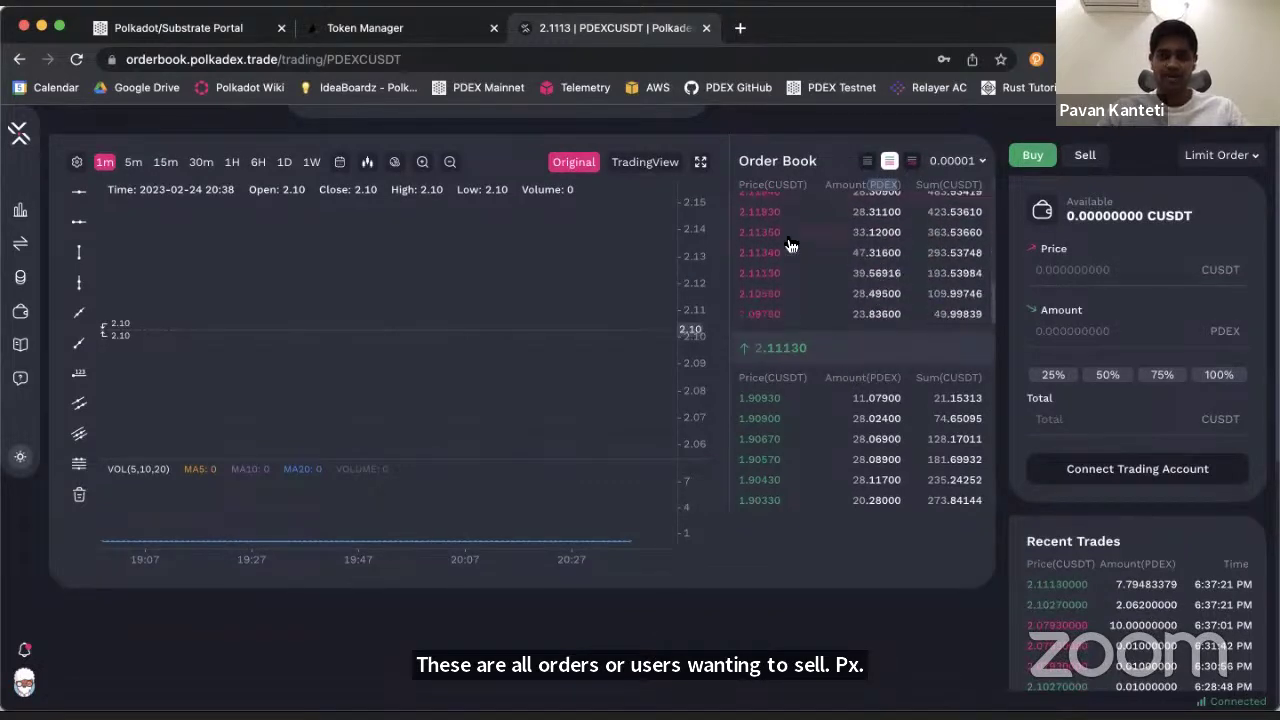
{"action": "double_click", "coordinate": [776, 185]}
{"action": "scroll", "coordinate": [776, 186], "scroll_direction": "up", "scroll_amount": 3}
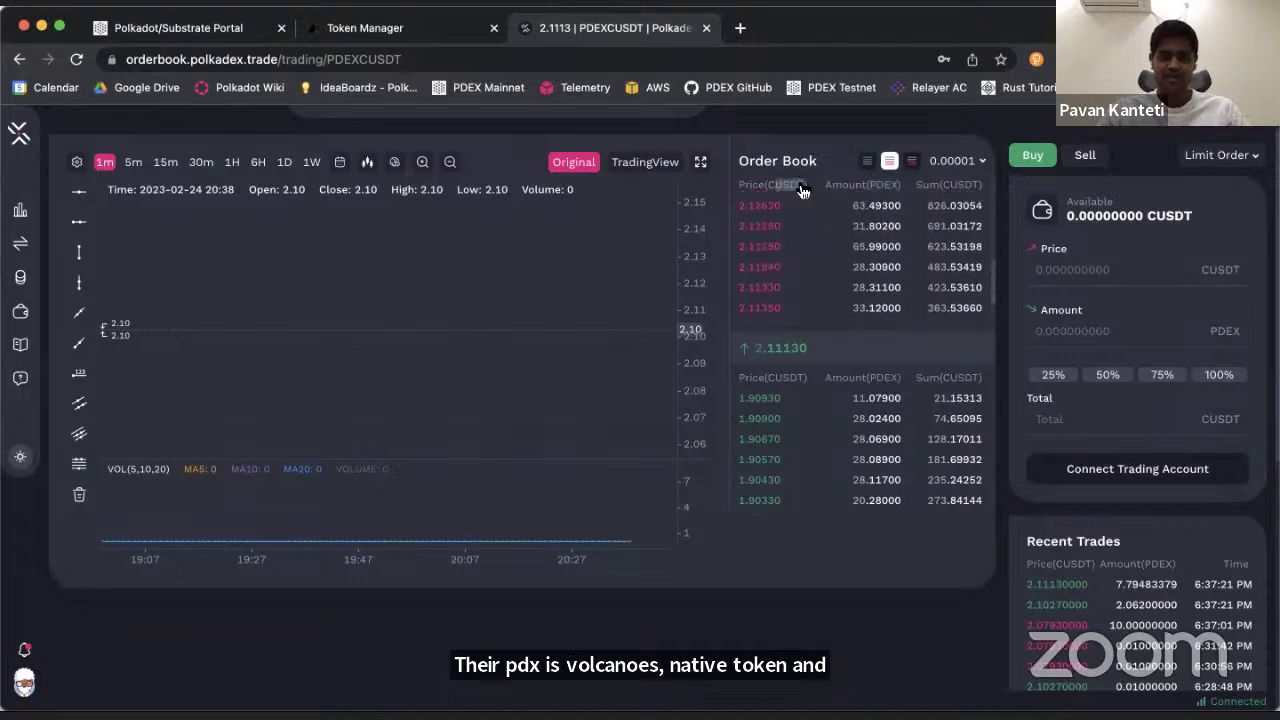
{"action": "scroll", "coordinate": [823, 294], "scroll_direction": "down", "scroll_amount": 3}
- Examine the buy orders in the PDEX/CUSDT order book and their CUSDT prices and PDEX amounts
{"action": "scroll", "coordinate": [828, 372], "scroll_direction": "down", "scroll_amount": 2}
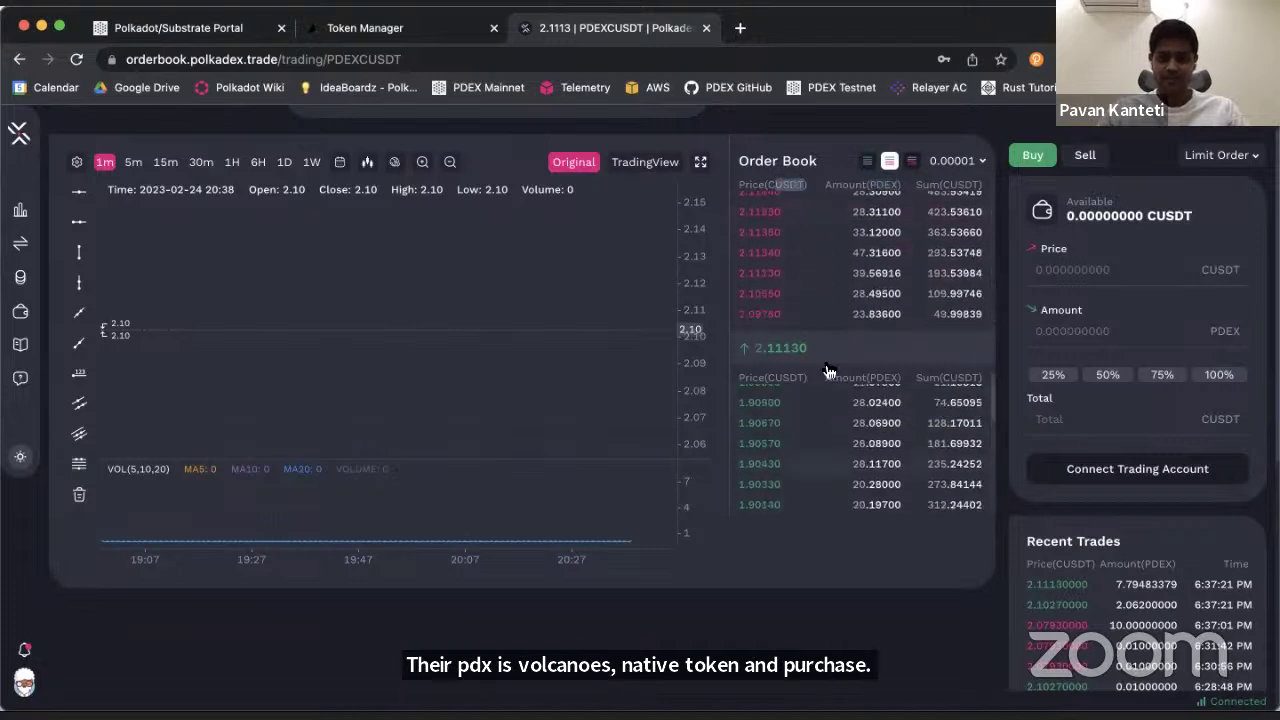
{"action": "scroll", "coordinate": [828, 372], "scroll_direction": "up", "scroll_amount": 3}
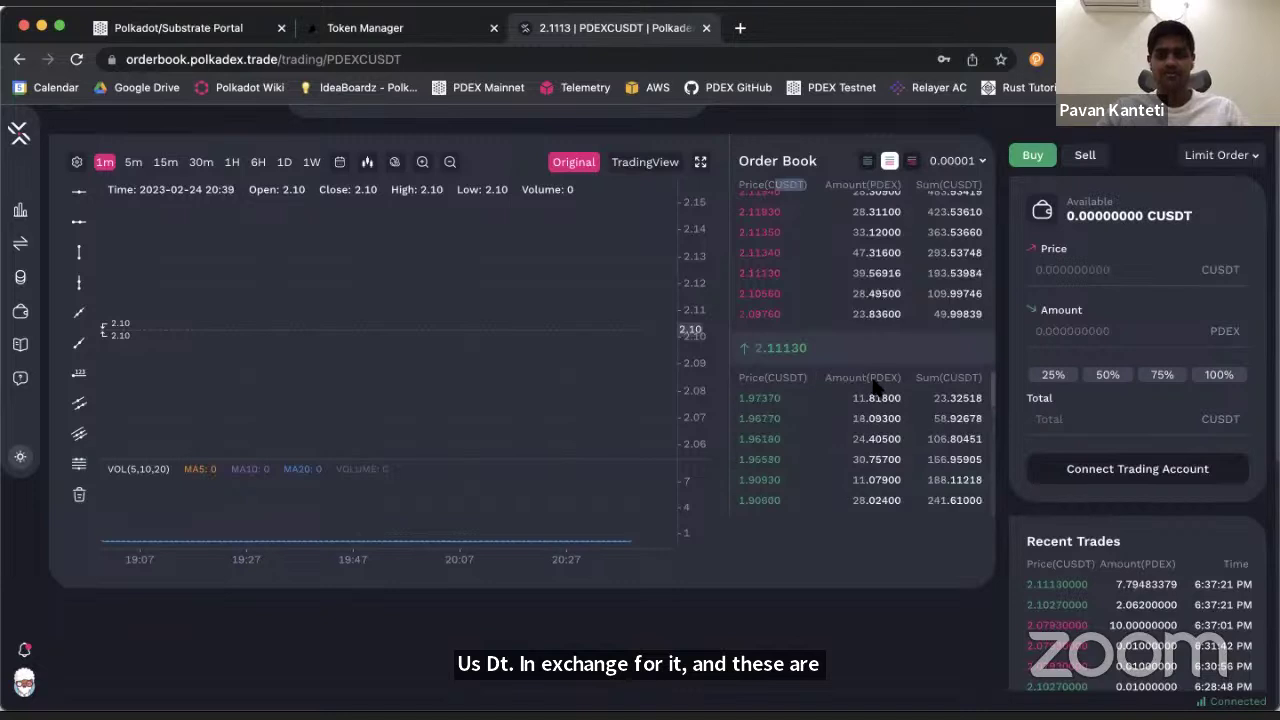
{"action": "left_click", "coordinate": [871, 376]}
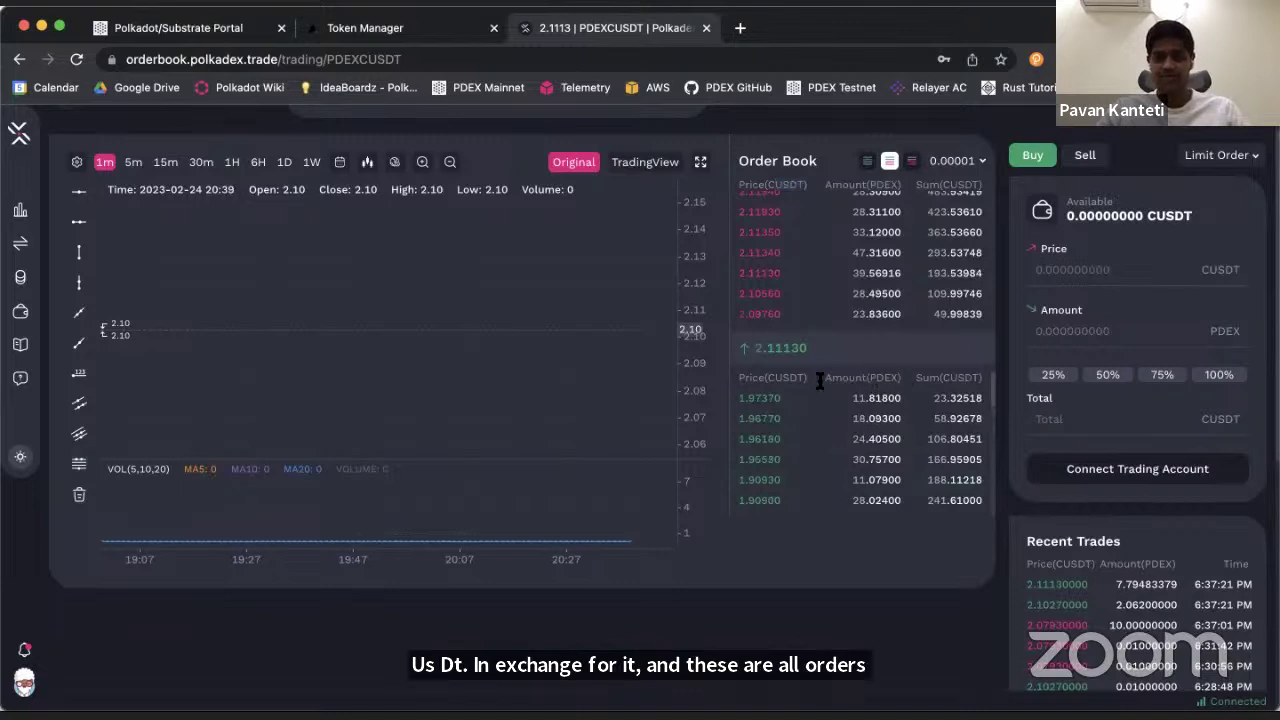
{"action": "left_click_drag", "start_coordinate": [773, 378], "coordinate": [805, 378]}
{"action": "scroll", "coordinate": [824, 427], "scroll_direction": "up", "scroll_amount": 2}
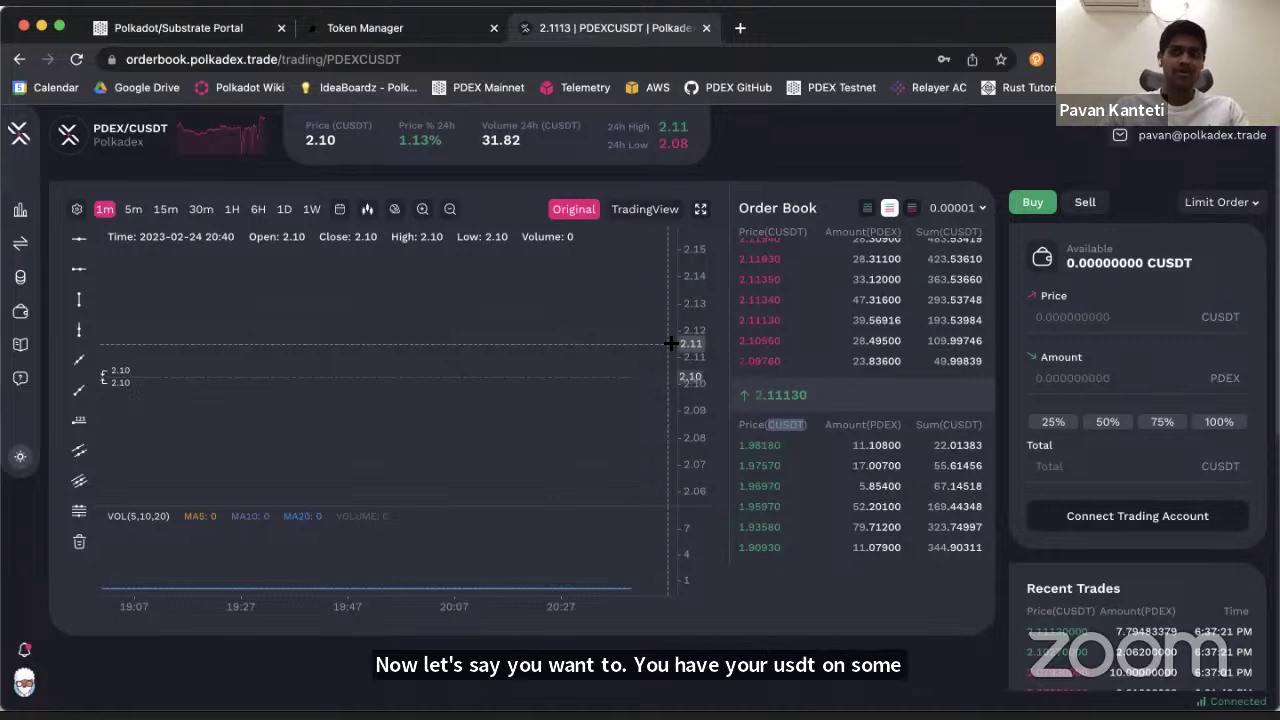
- Switch to the Polkadex Token Manager, accept its disclaimer and connect the Ethereum Chain wallet with Metamask
{"action": "left_click", "coordinate": [380, 30]}
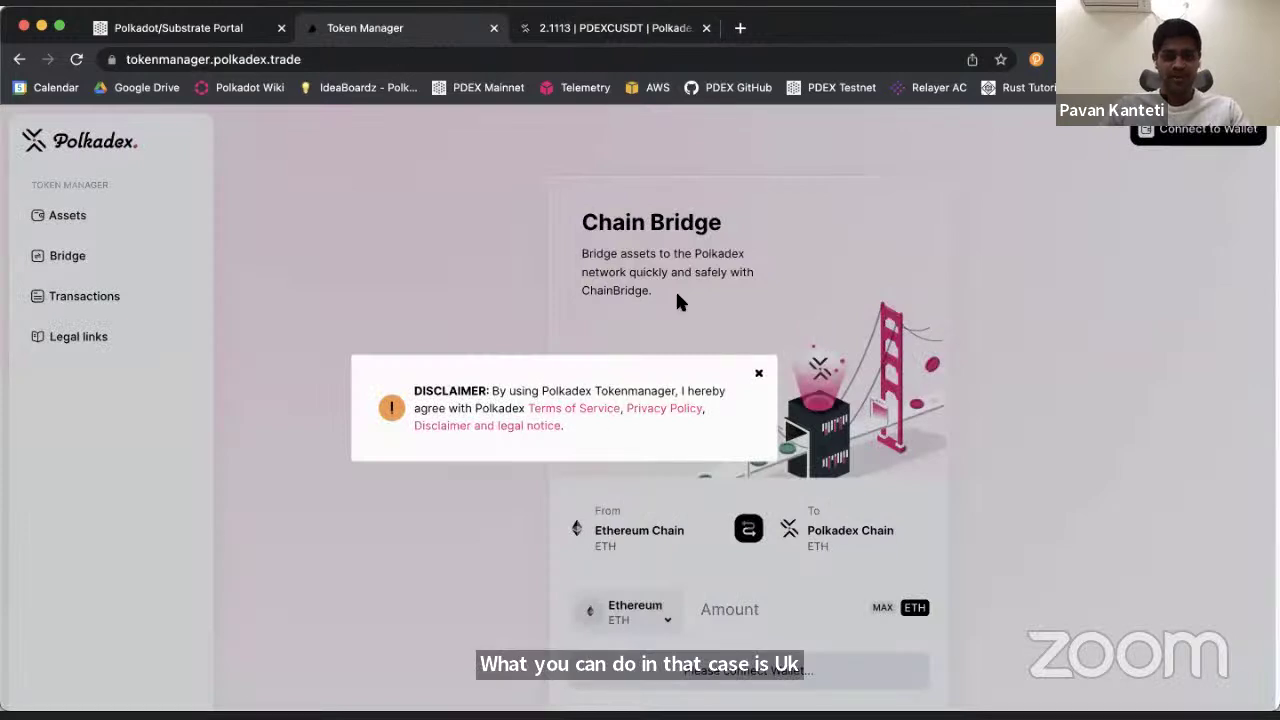
{"action": "left_click", "coordinate": [758, 373]}
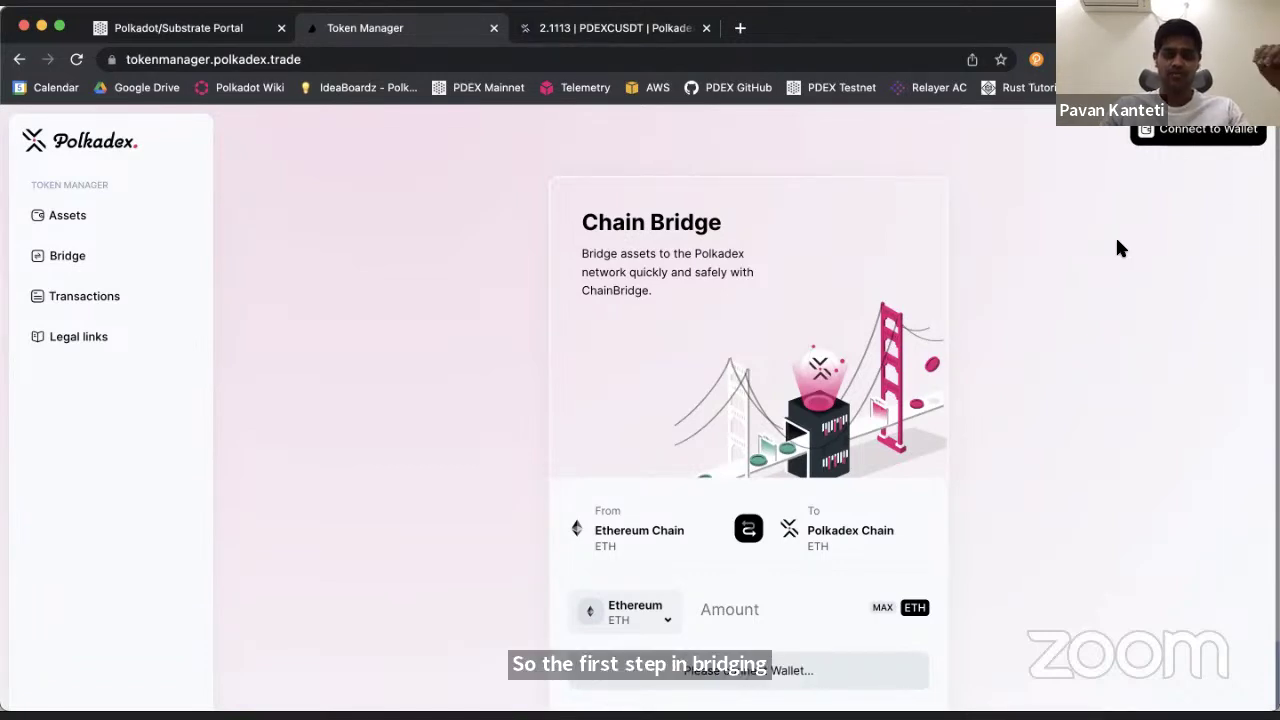
{"action": "left_click", "coordinate": [1207, 137]}
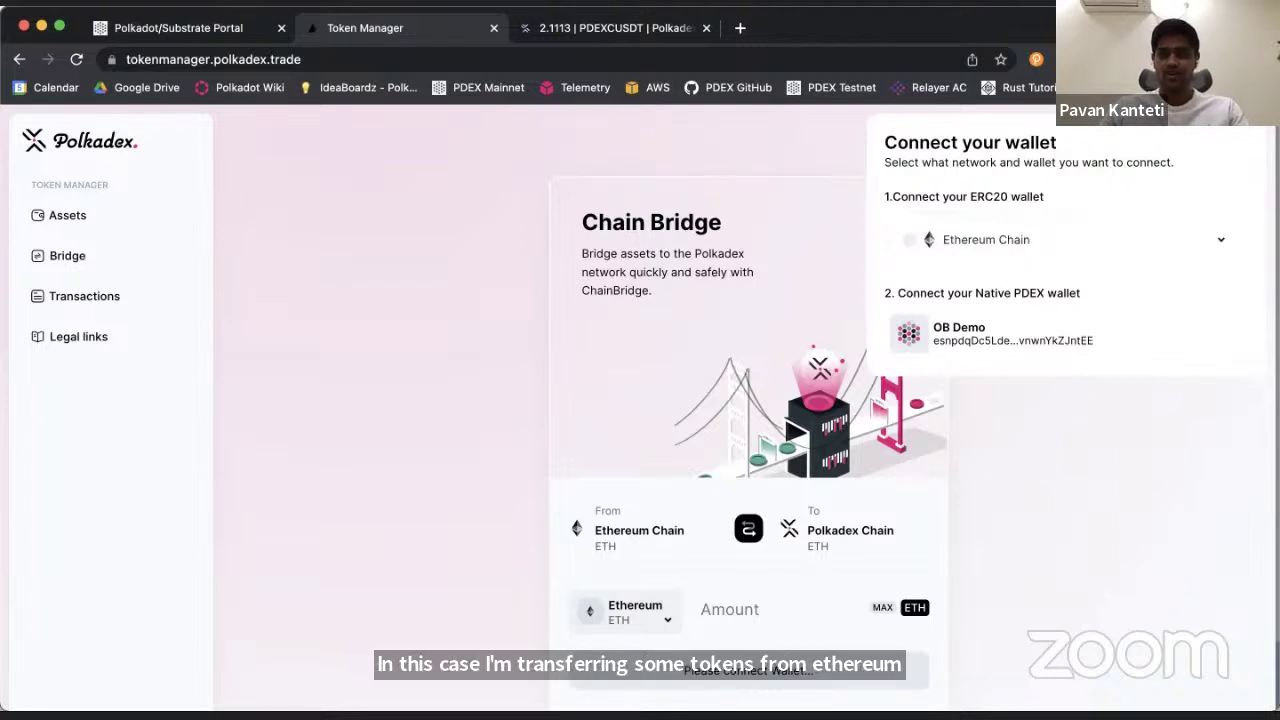
{"action": "left_click", "coordinate": [1019, 243]}
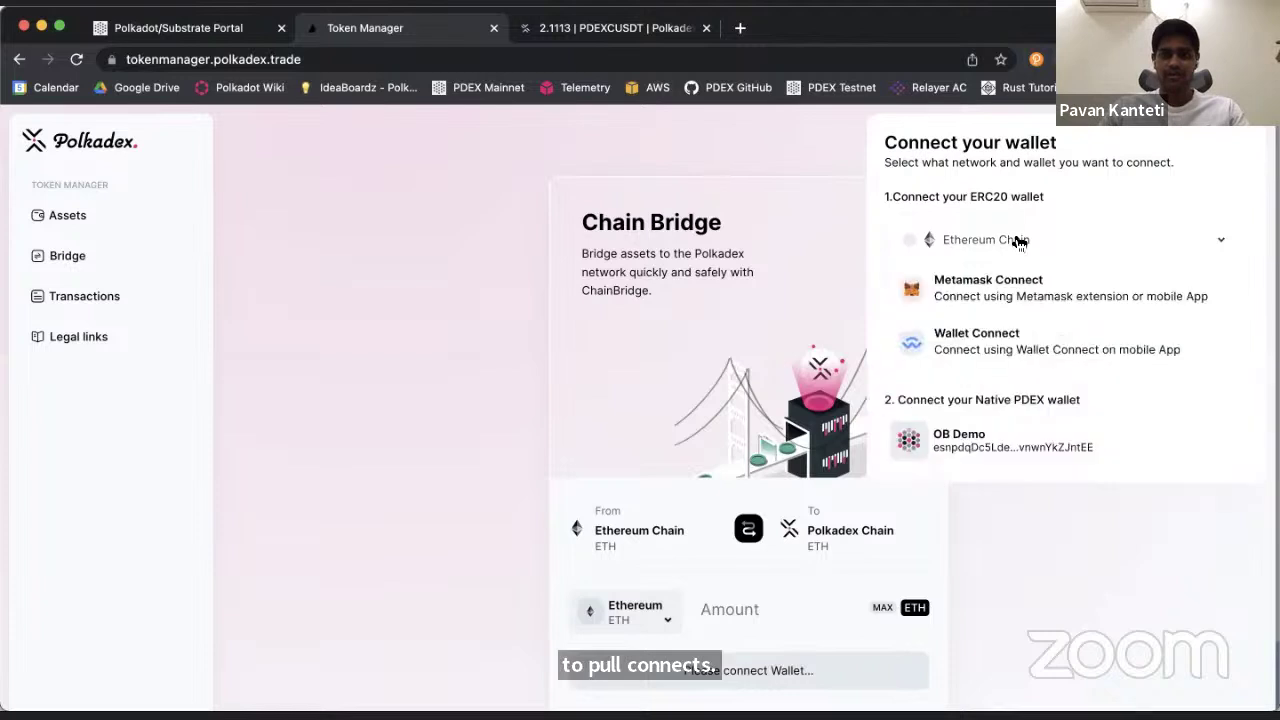
{"action": "left_click", "coordinate": [1022, 296]}
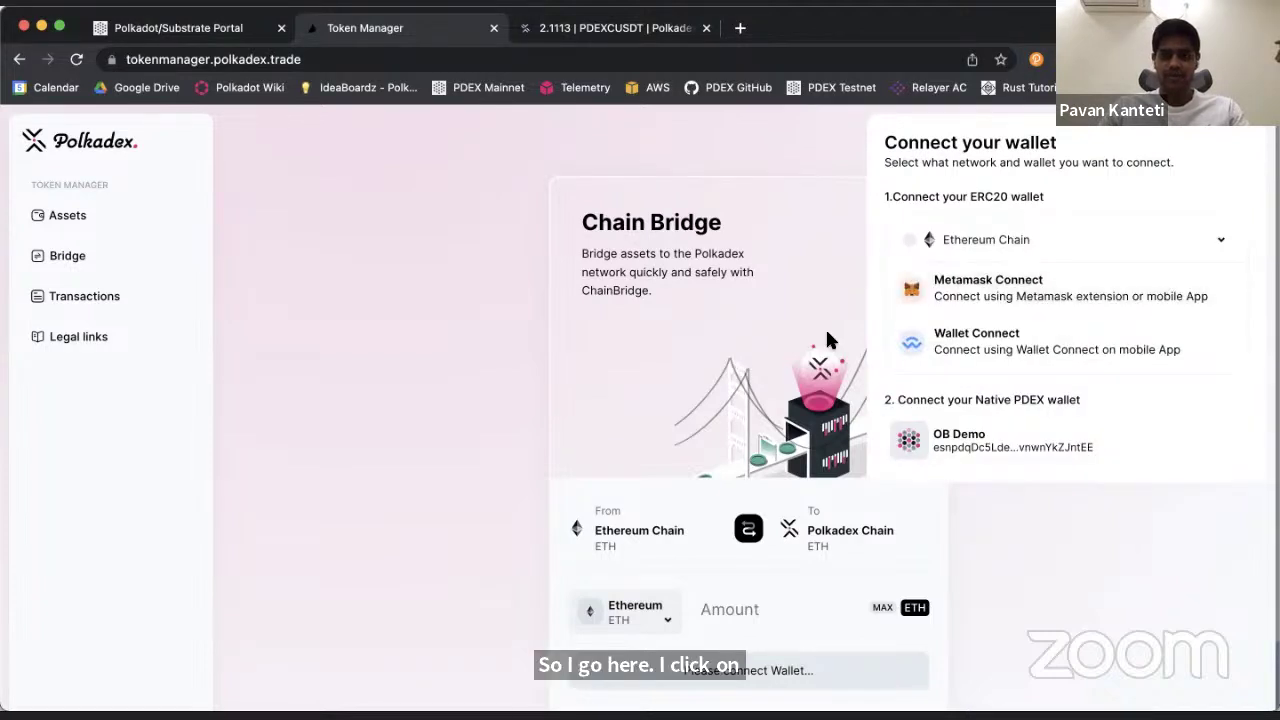
- Log out of the connected wallets in the Token Manager and dismiss the wallet connection choices
{"action": "left_click", "coordinate": [1130, 130]}
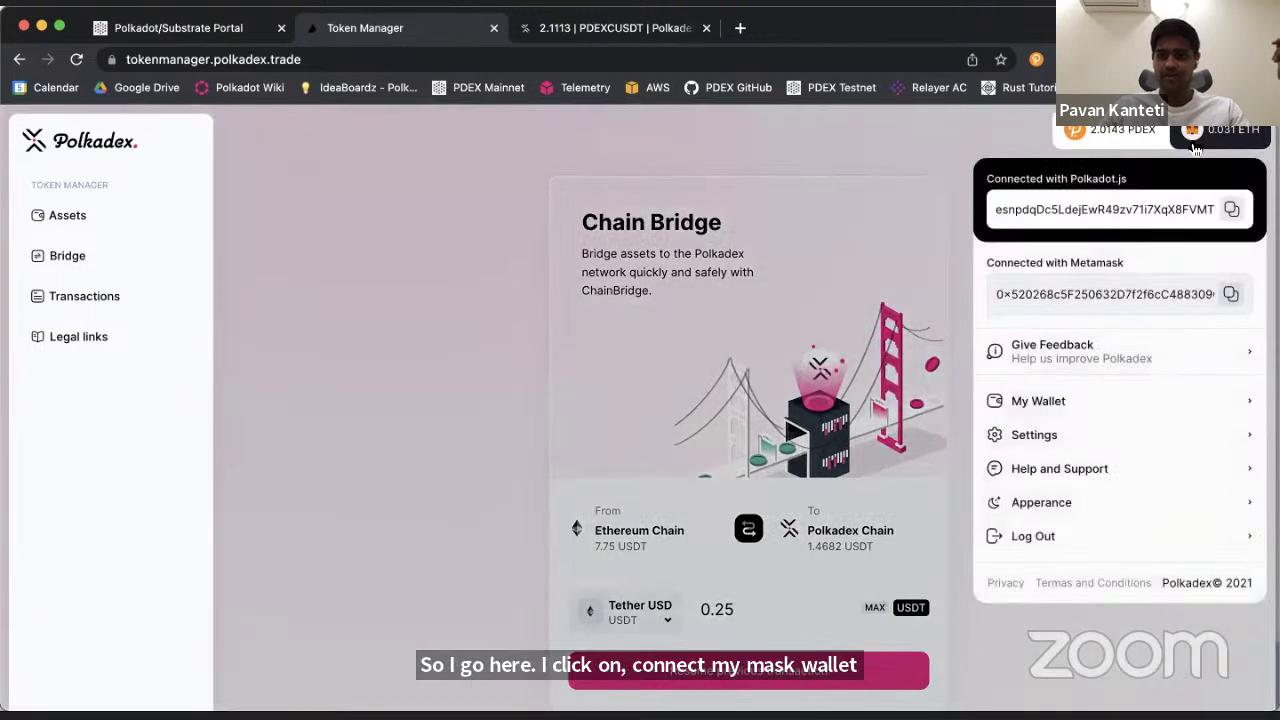
{"action": "left_click", "coordinate": [1033, 536]}
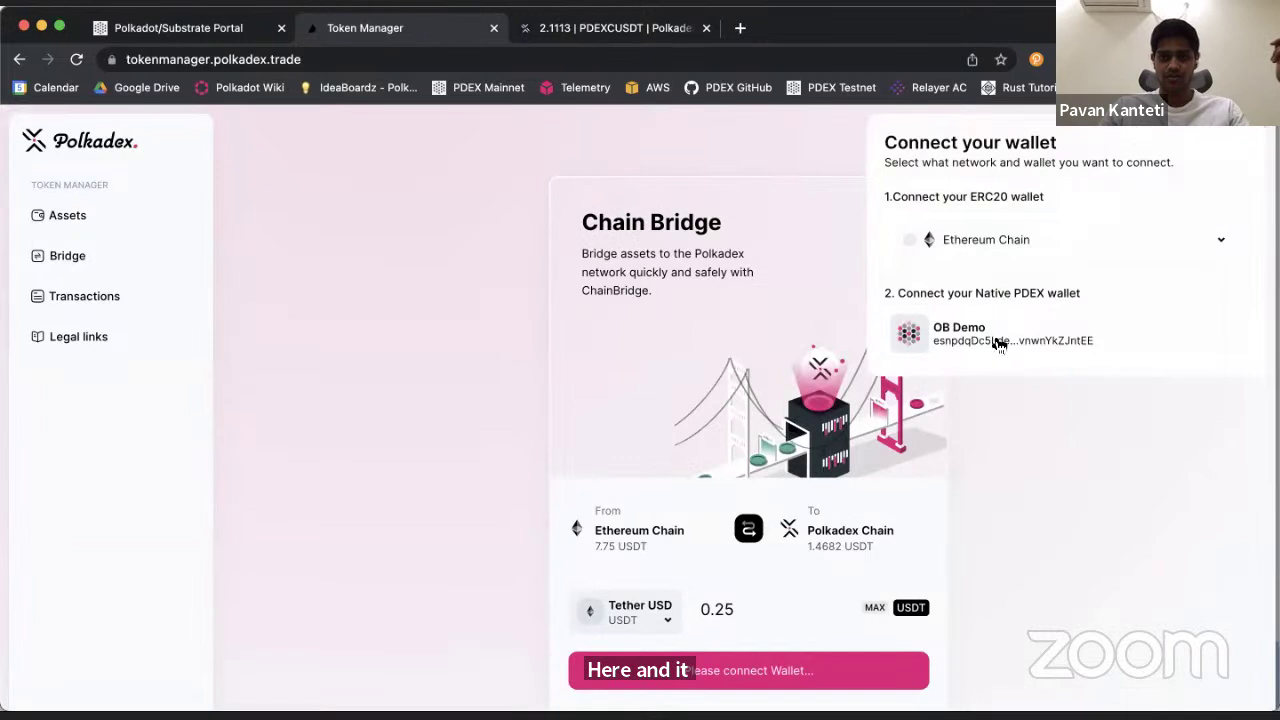
{"action": "left_click", "coordinate": [999, 344]}
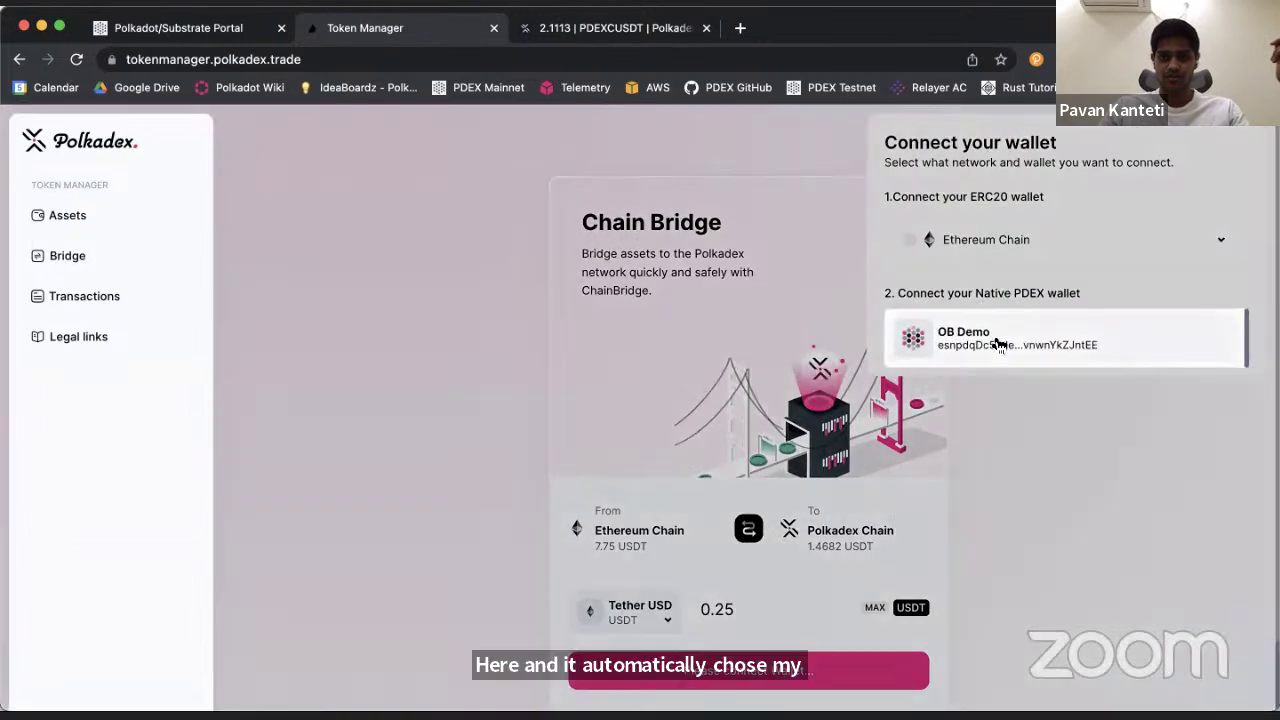
{"action": "left_click", "coordinate": [1036, 297]}
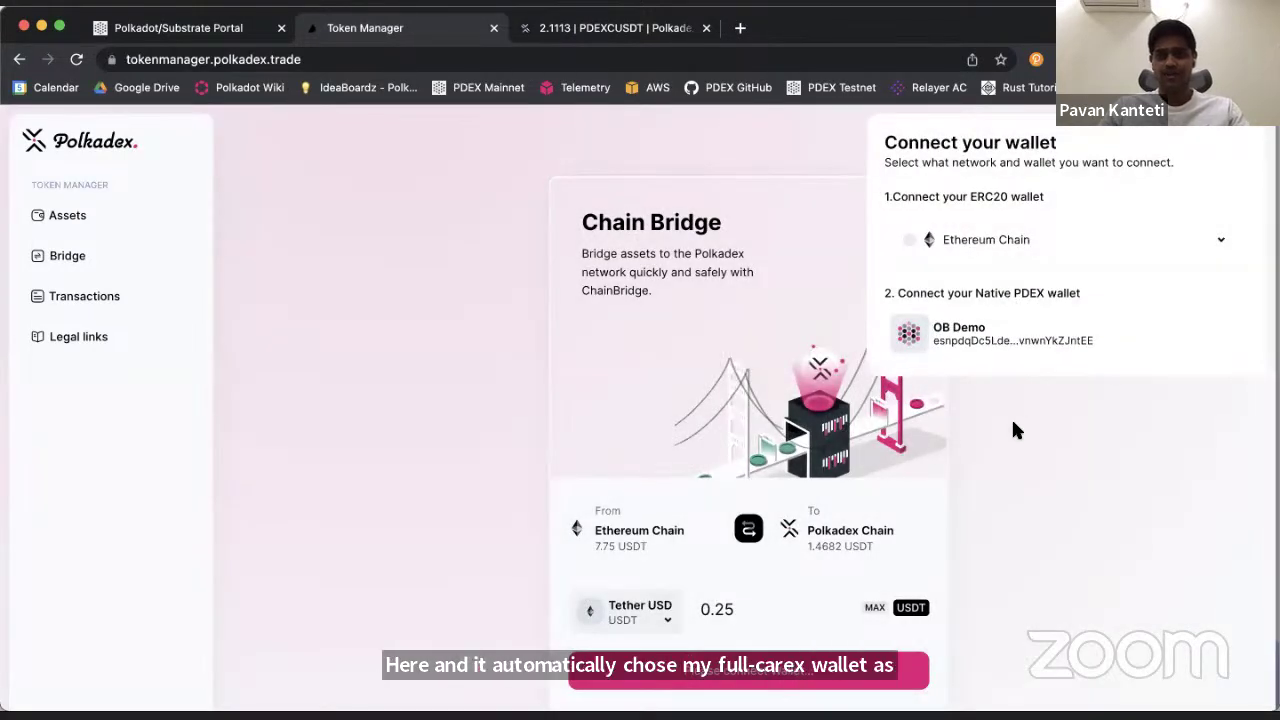
{"action": "left_click", "coordinate": [1011, 417]}
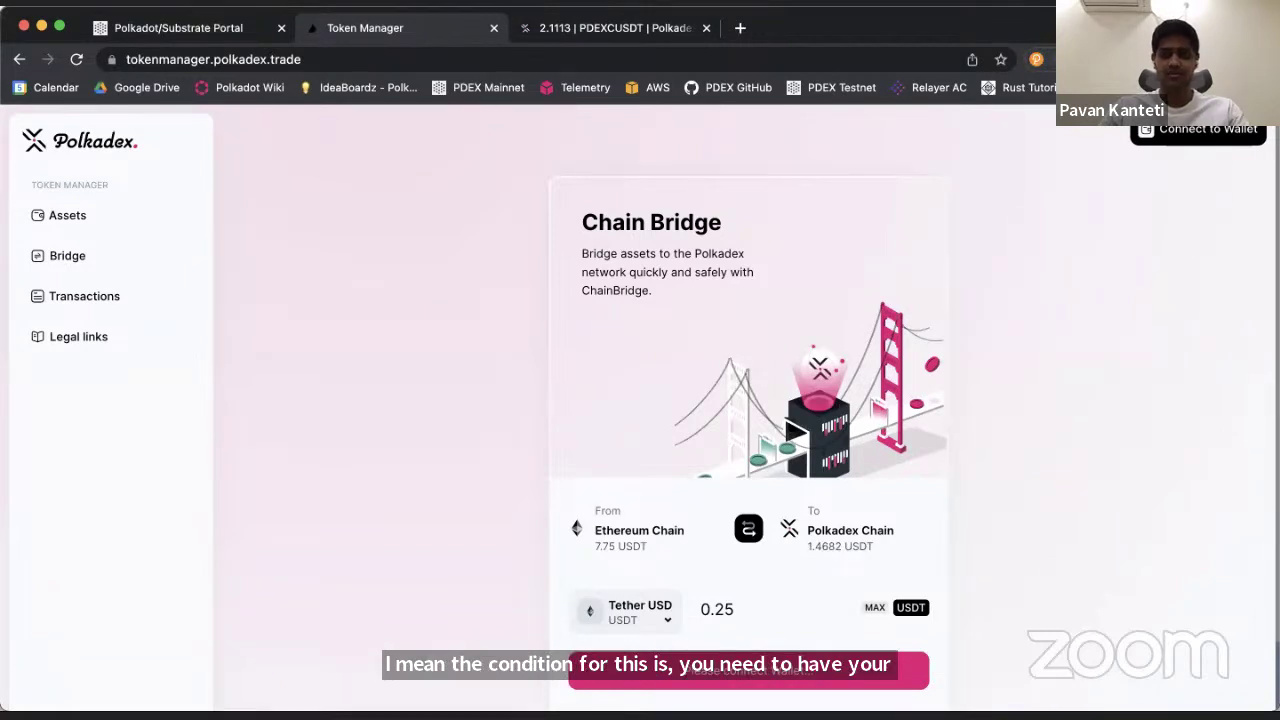
- Connect the Ethereum Chain wallet in the Token Manager using Metamask Connect
{"action": "left_click", "coordinate": [1200, 132]}
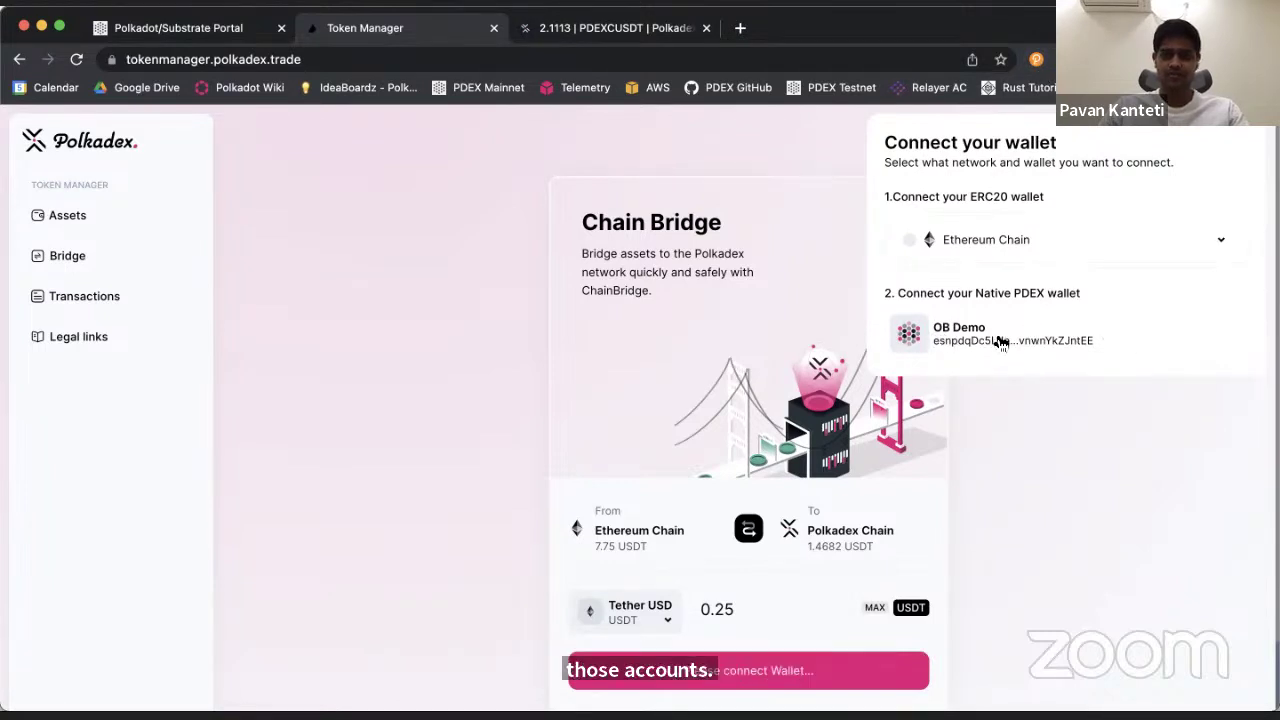
{"action": "left_click", "coordinate": [1047, 241]}
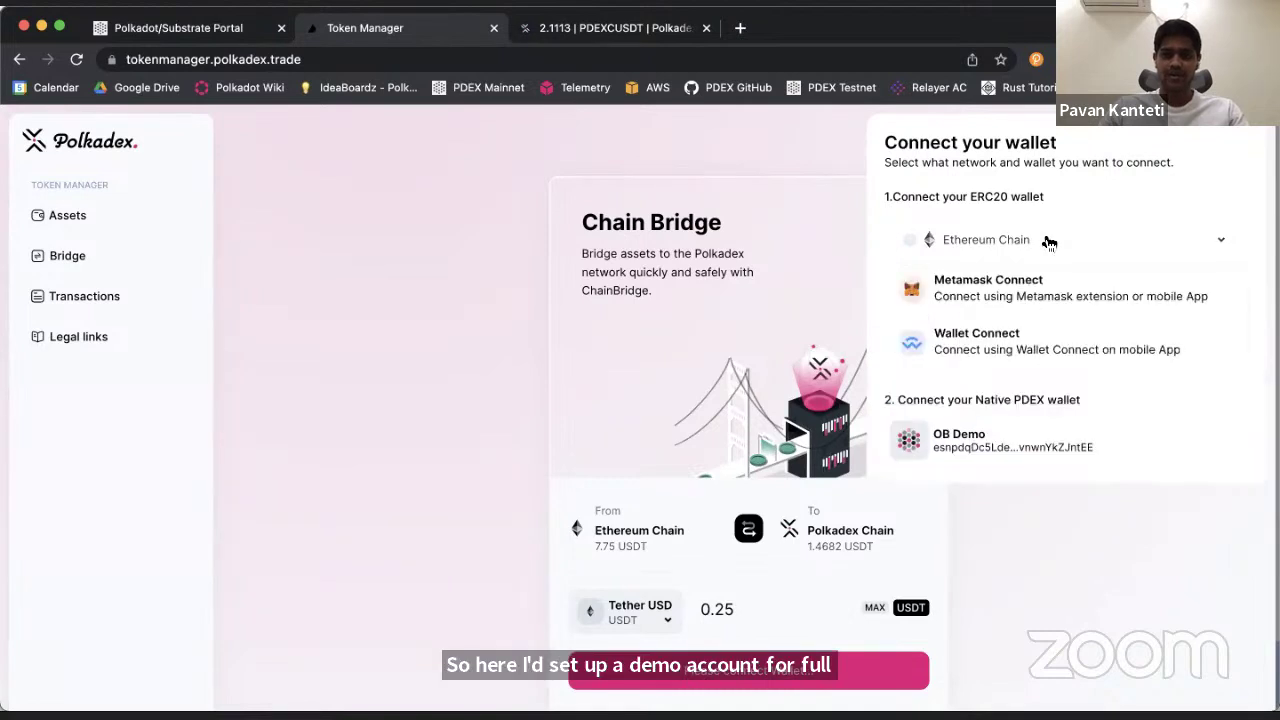
{"action": "left_click", "coordinate": [1045, 296]}
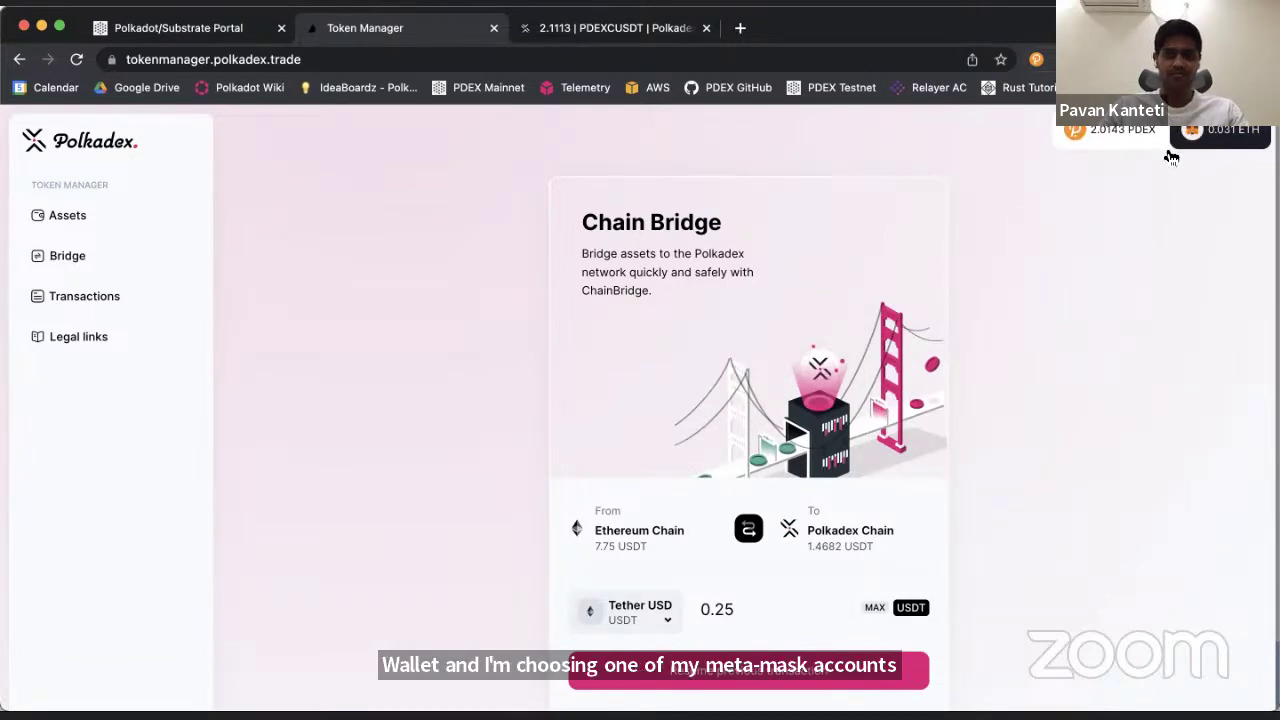
- Check the USDT bridge route from Ethereum Chain to Polkadex Chain and resume the previous 0.25 USDT transfer
{"action": "scroll", "coordinate": [613, 480], "scroll_direction": "down", "scroll_amount": 2}
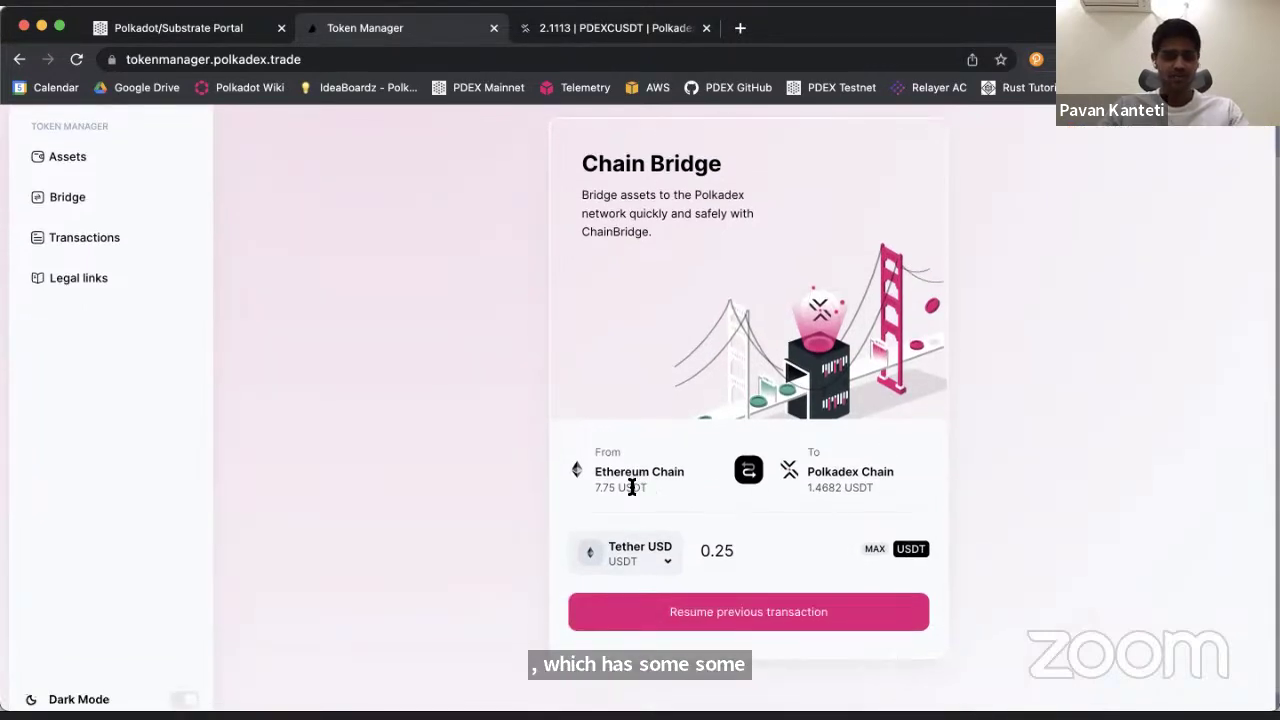
{"action": "double_click", "coordinate": [631, 487]}
{"action": "scroll", "coordinate": [933, 489], "scroll_direction": "down", "scroll_amount": 1}
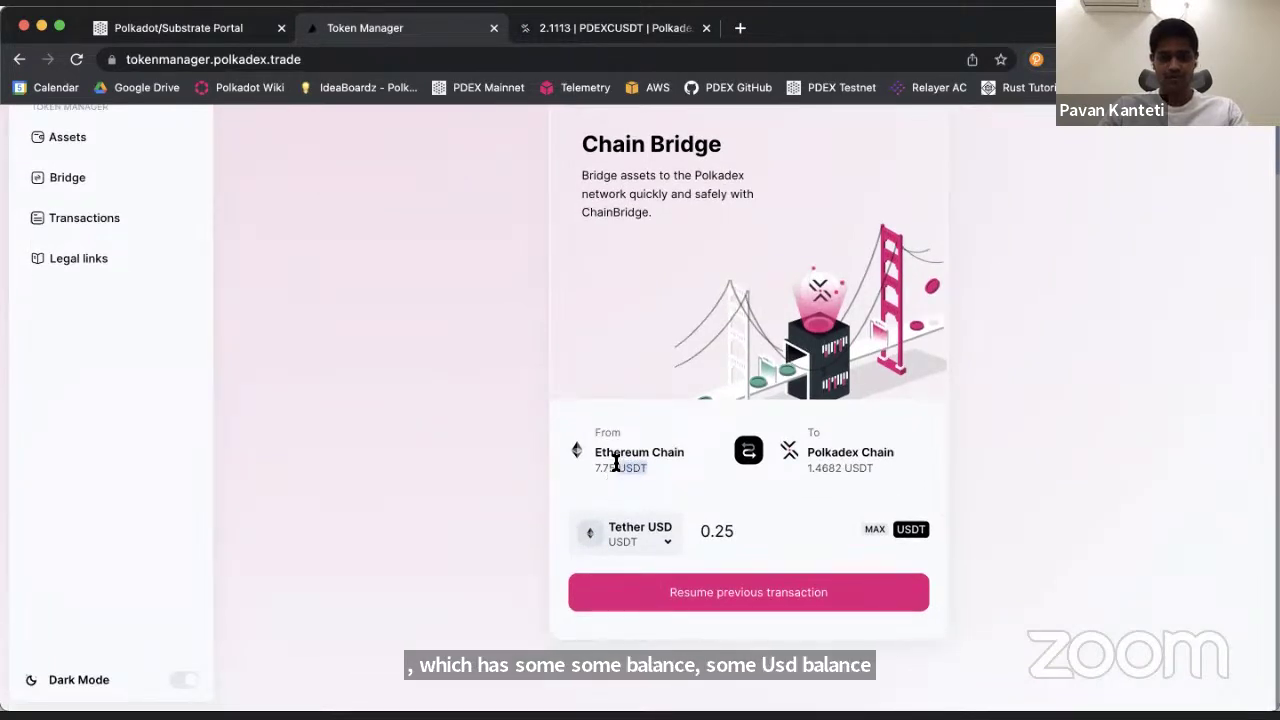
{"action": "left_click", "coordinate": [716, 530]}
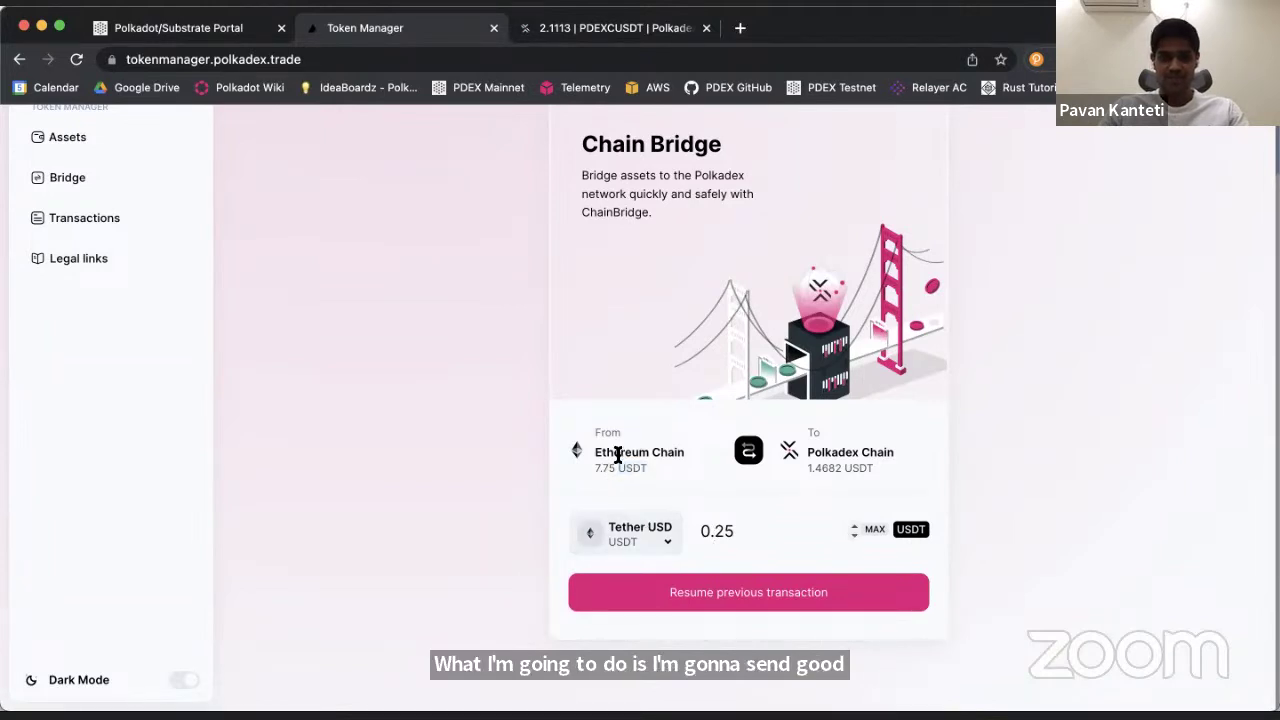
{"action": "double_click", "coordinate": [850, 452]}
{"action": "left_click", "coordinate": [931, 449]}
{"action": "left_click", "coordinate": [733, 594]}
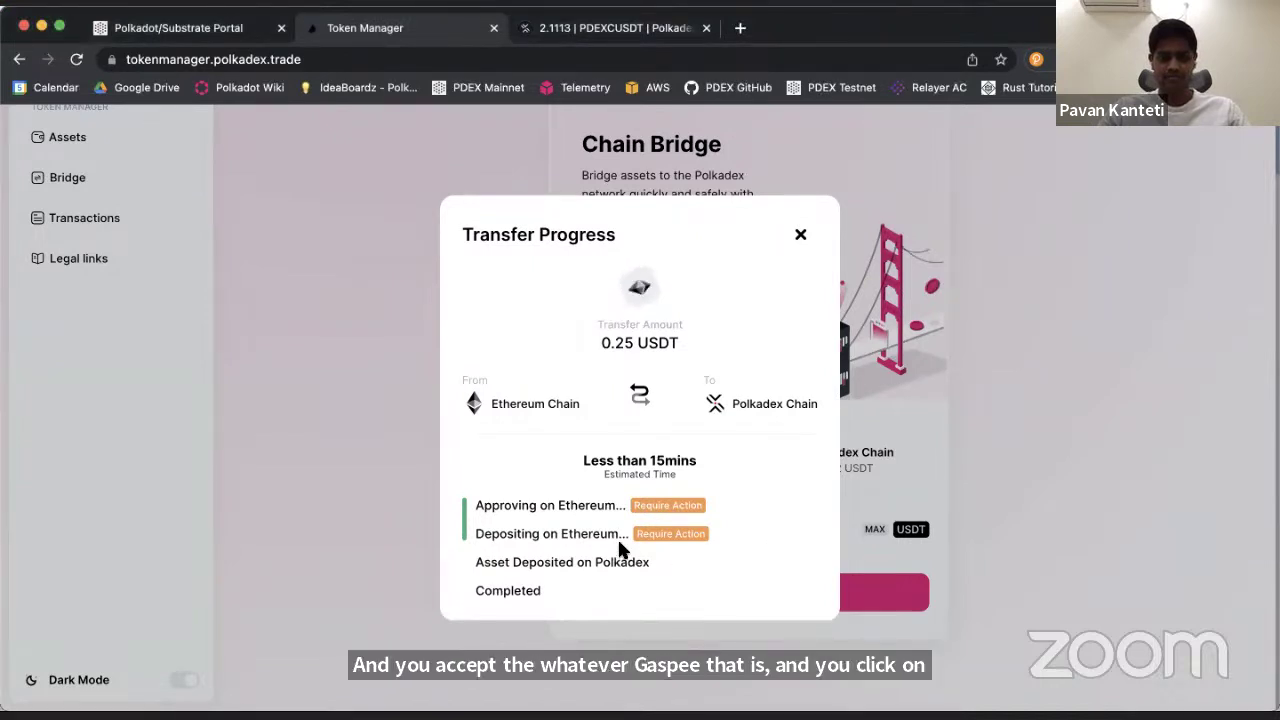
- Switch to the Polkadot/Substrate Portal and view the network's asset balances for chainbridge-usdt
{"action": "left_click", "coordinate": [170, 28]}
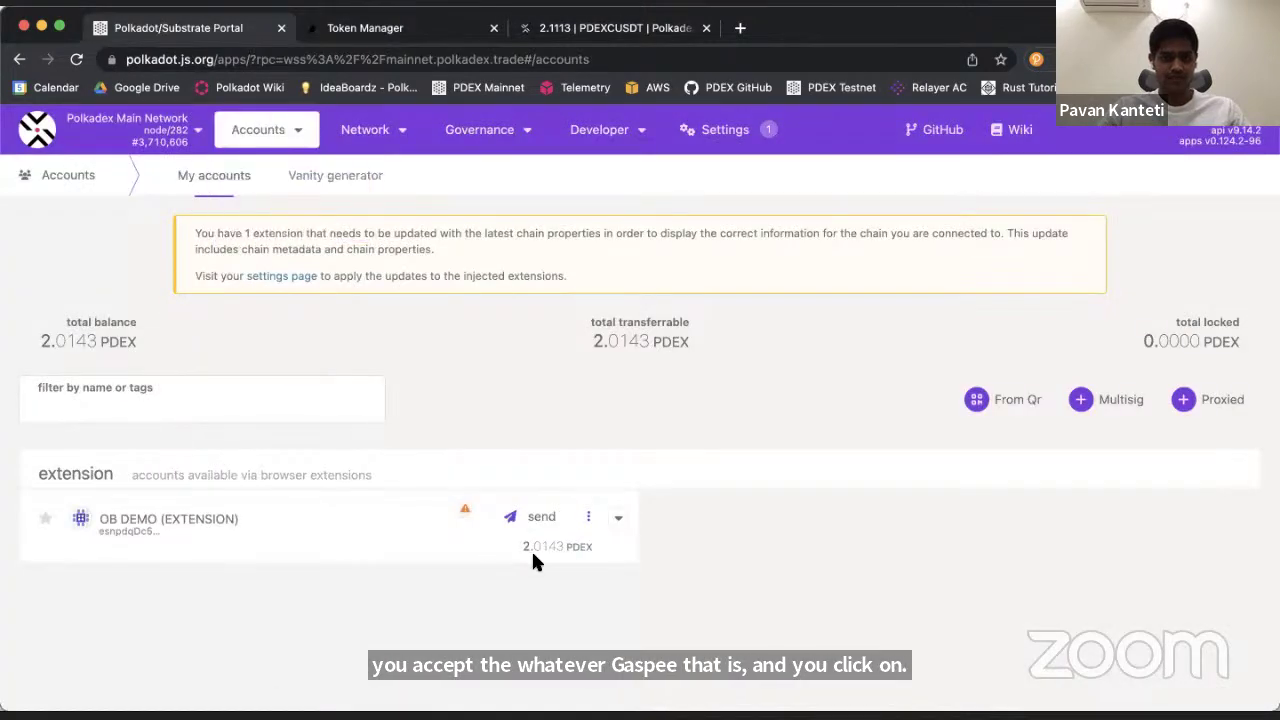
{"action": "mouse_move", "coordinate": [371, 129]}
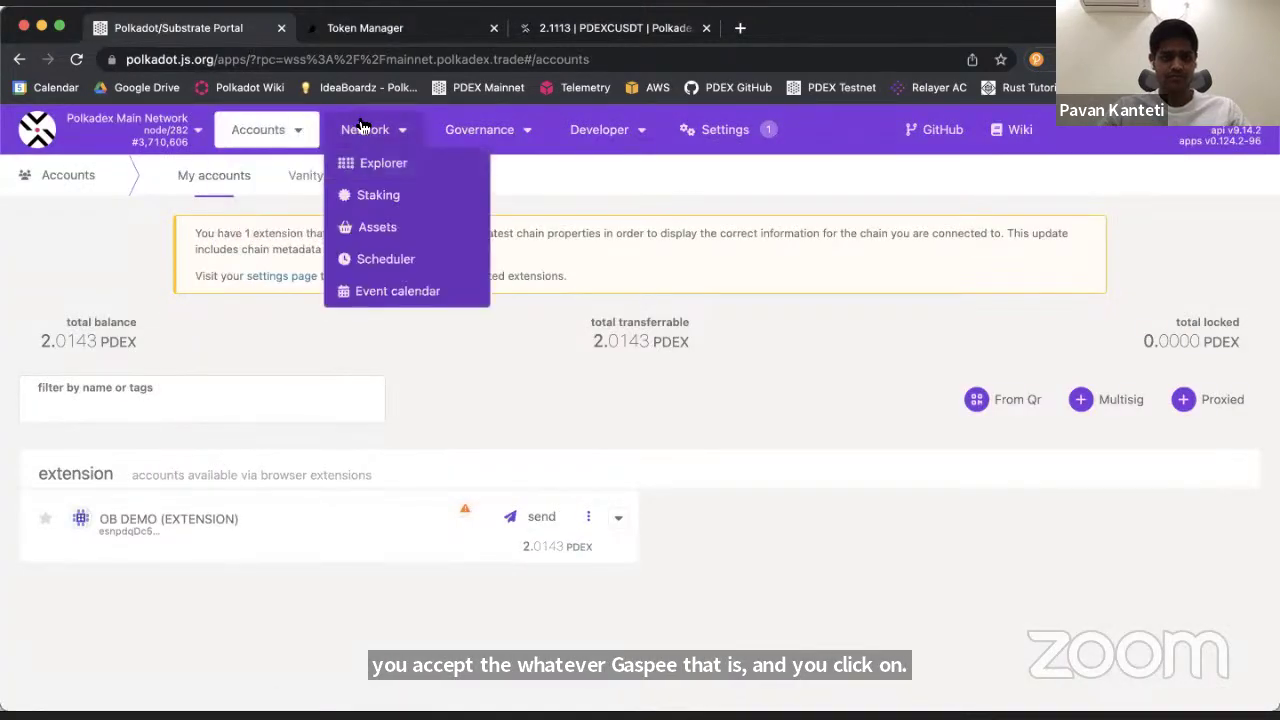
{"action": "left_click", "coordinate": [386, 240]}
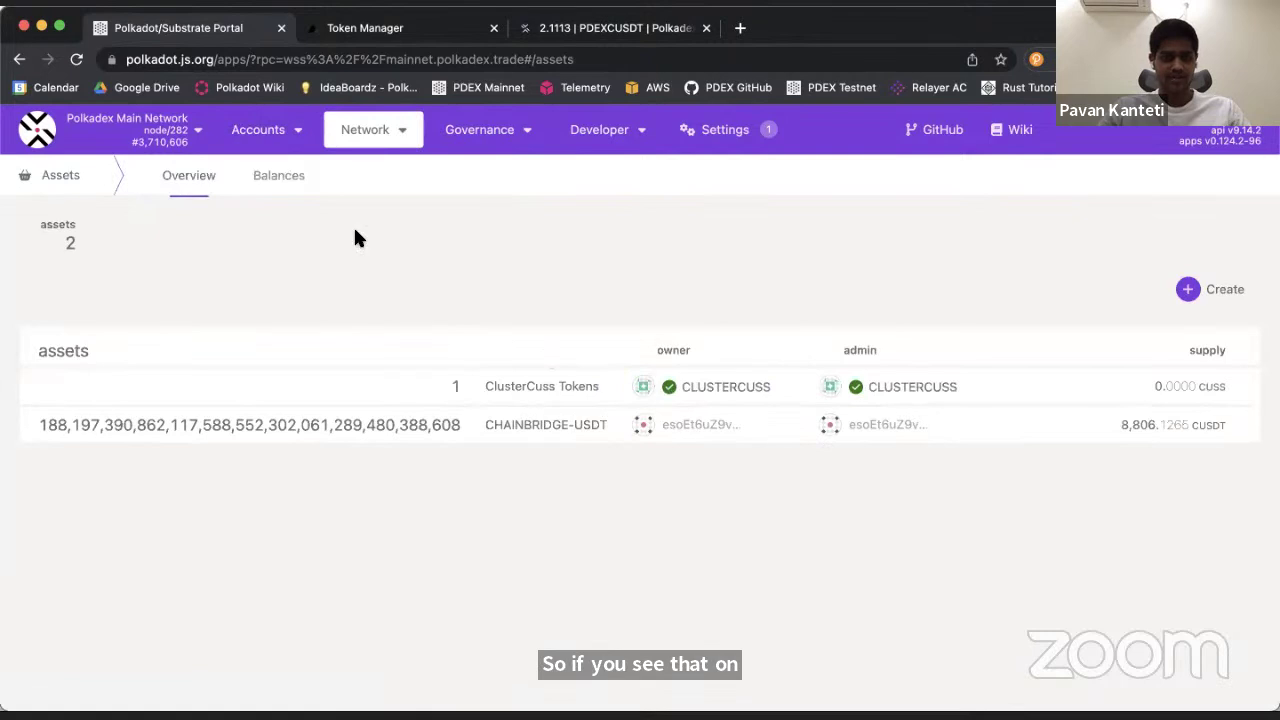
{"action": "left_click", "coordinate": [283, 177]}
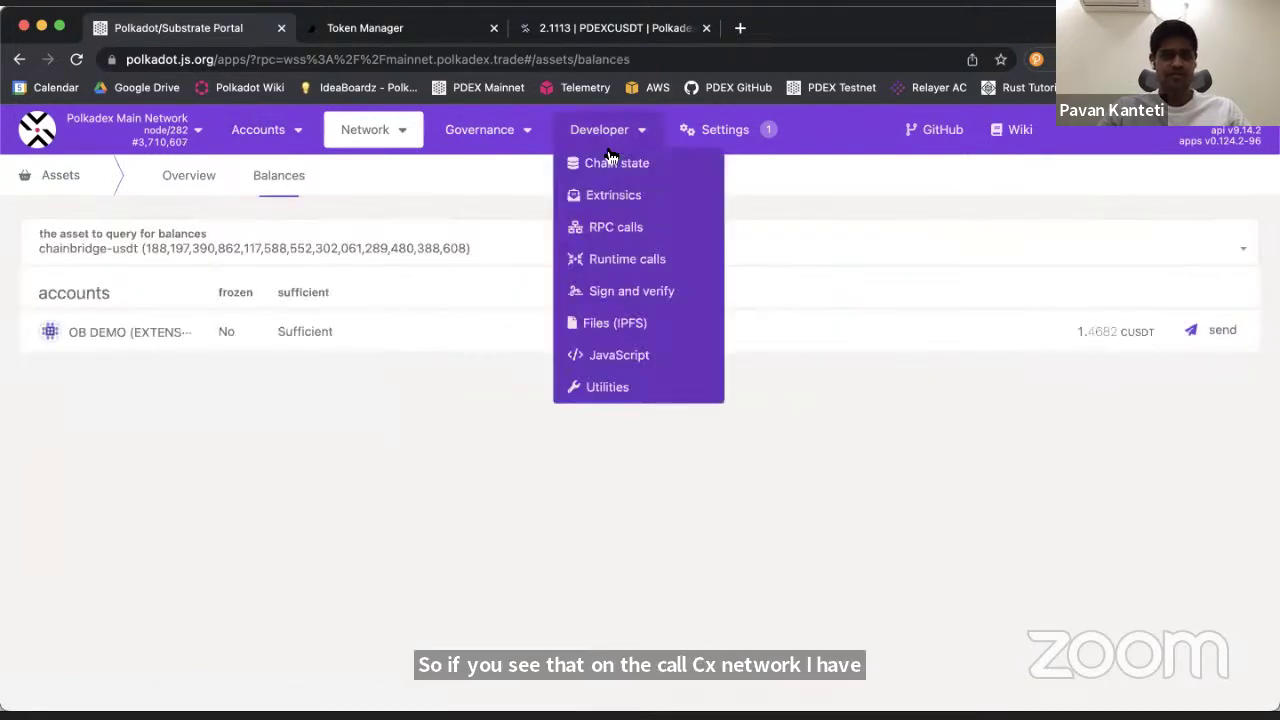
- Return to the Token Manager, check the 0.25 USDT transfer's progress and dismiss the error notice
{"action": "left_click", "coordinate": [390, 31]}
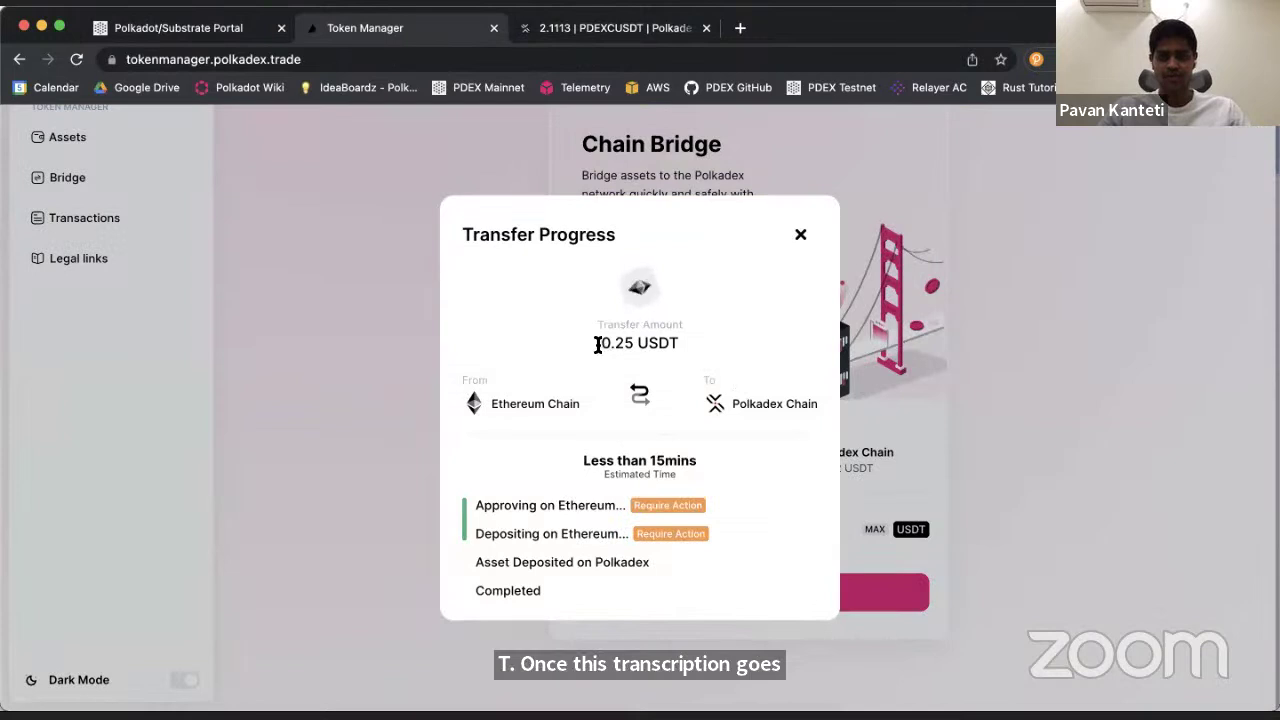
{"action": "left_click_drag", "start_coordinate": [603, 345], "coordinate": [630, 349]}
{"action": "left_click", "coordinate": [650, 345]}
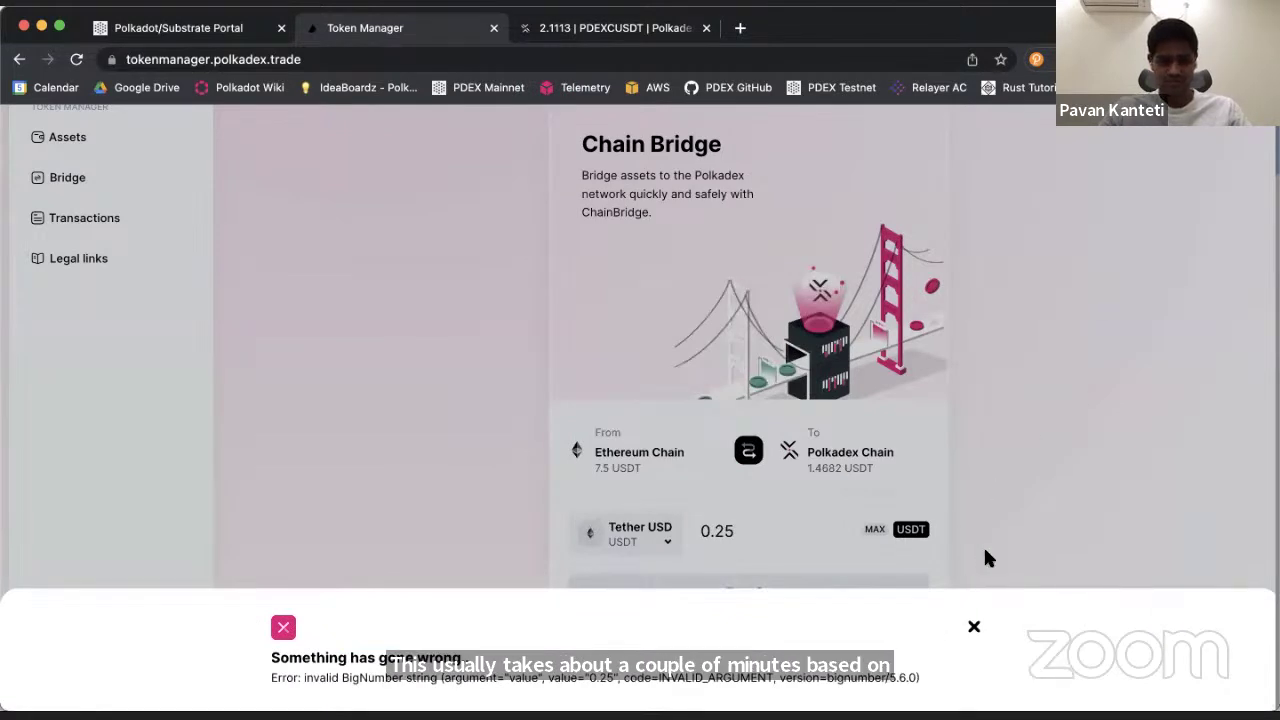
{"action": "left_click", "coordinate": [974, 630]}
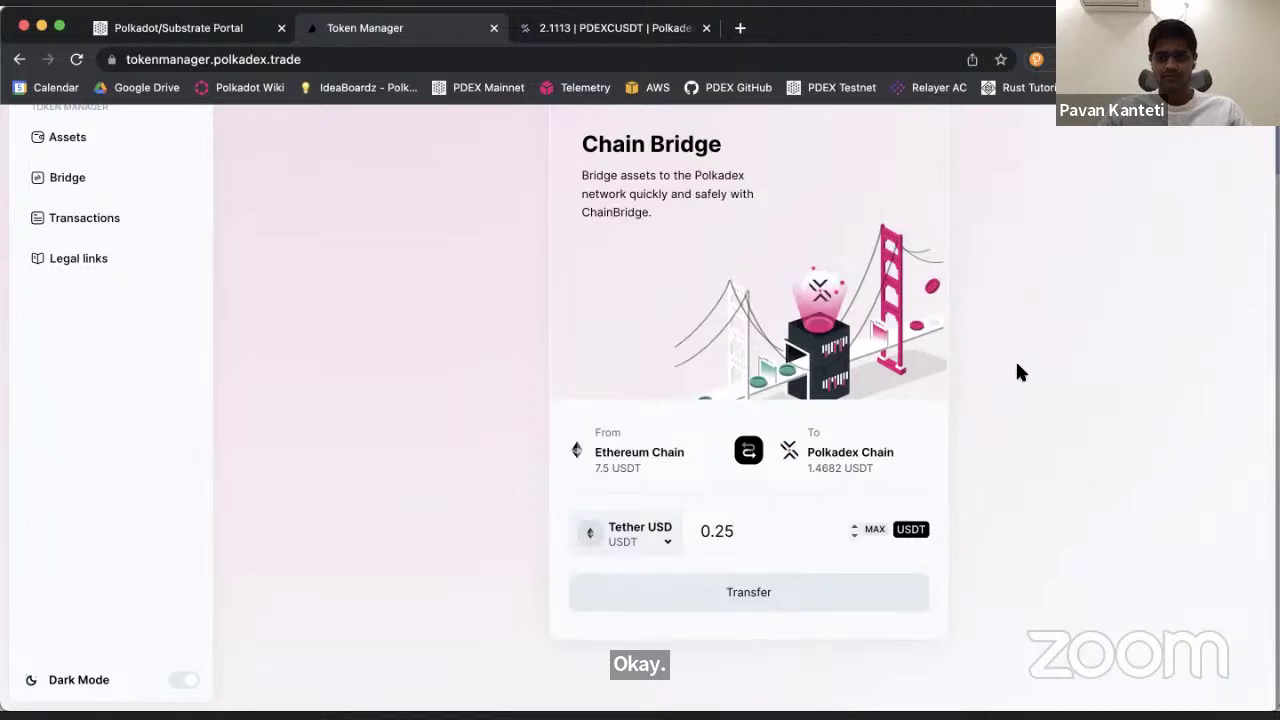
- Reload the Token Manager page and close its disclaimer
{"action": "scroll", "coordinate": [1017, 371], "scroll_direction": "up", "scroll_amount": 2}
{"action": "scroll", "coordinate": [1017, 370], "scroll_direction": "down", "scroll_amount": 2}
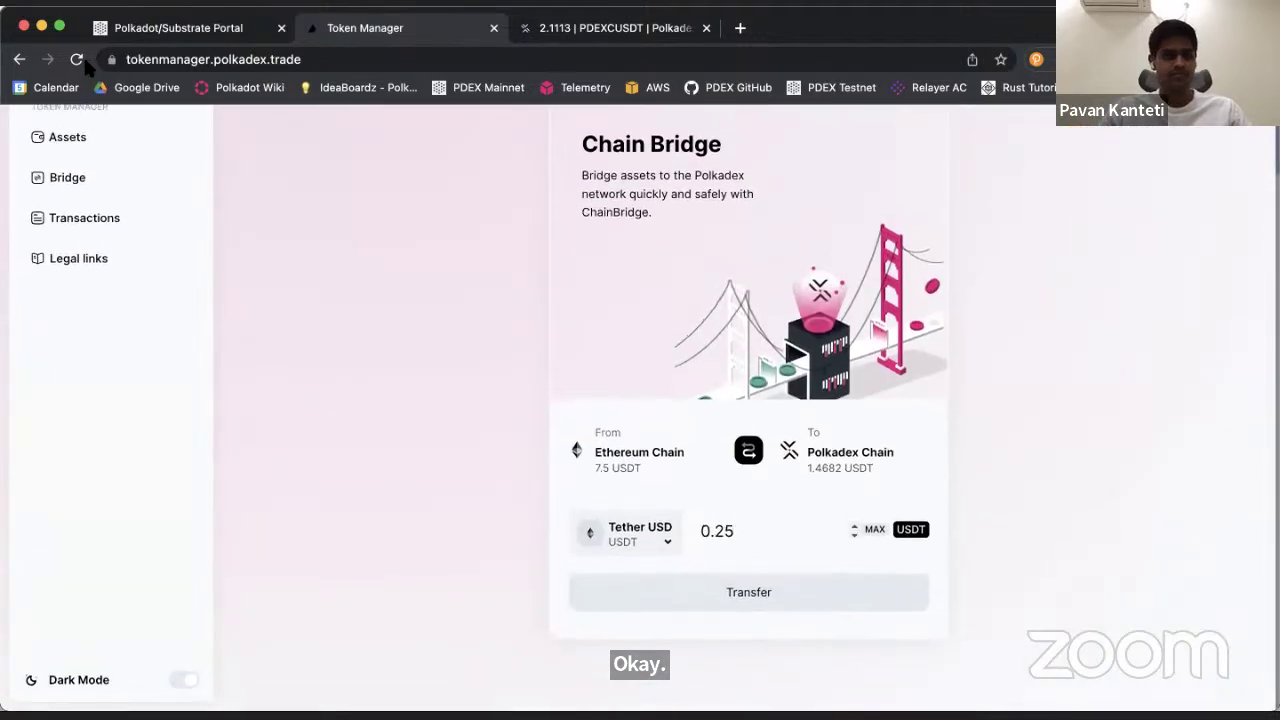
{"action": "left_click", "coordinate": [77, 60]}
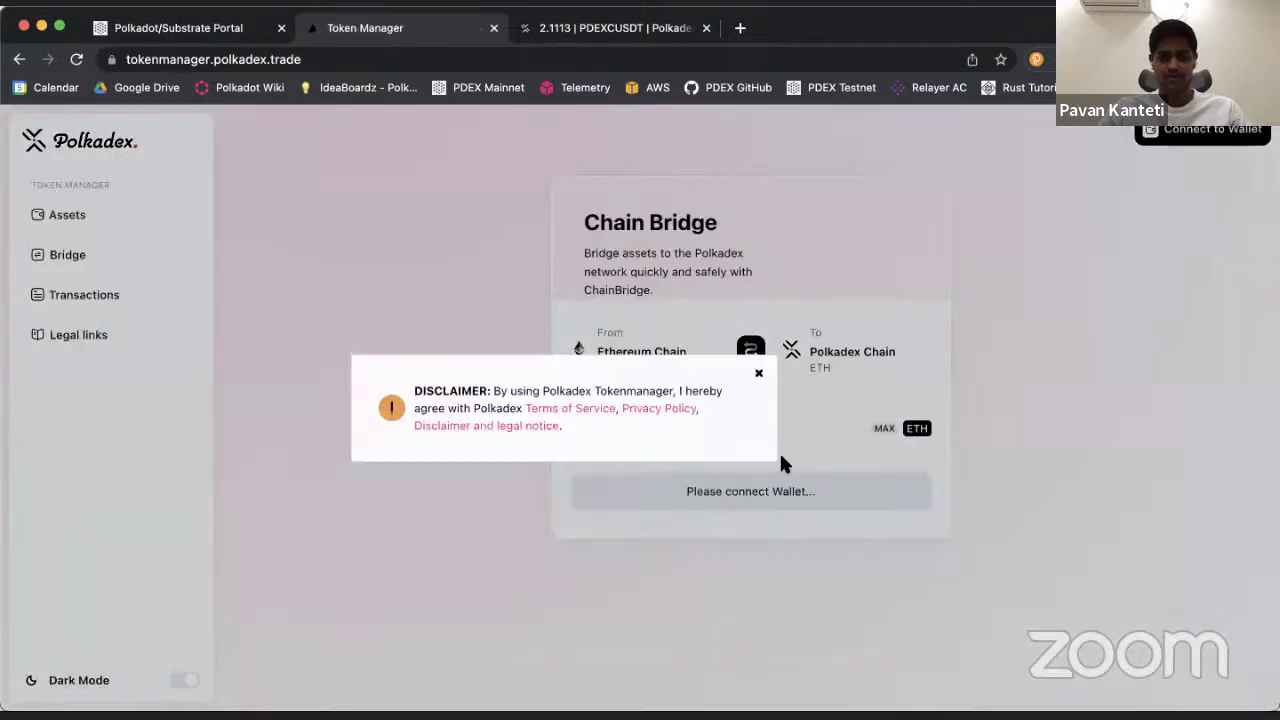
{"action": "left_click", "coordinate": [759, 377]}
- Reconnect the Ethereum Chain wallet through Metamask Connect on the reloaded Chain Bridge page
{"action": "scroll", "coordinate": [863, 495], "scroll_direction": "down", "scroll_amount": 2}
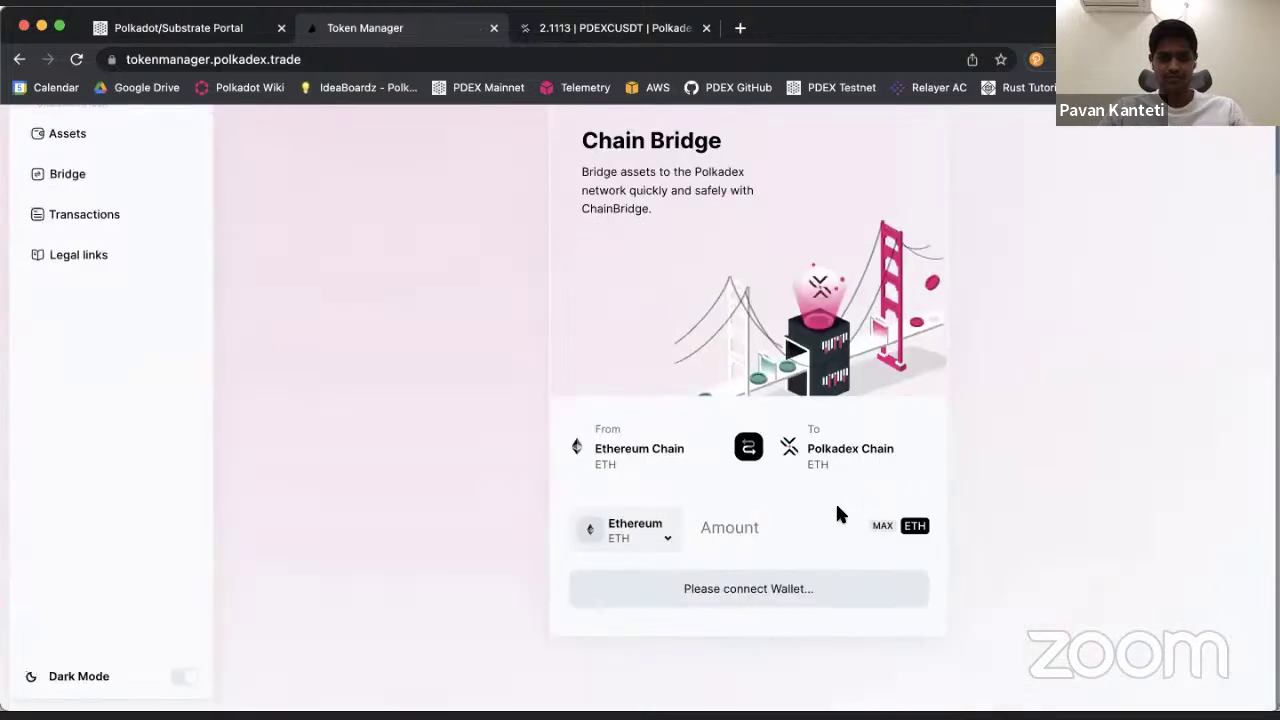
{"action": "scroll", "coordinate": [723, 532], "scroll_direction": "up", "scroll_amount": 2}
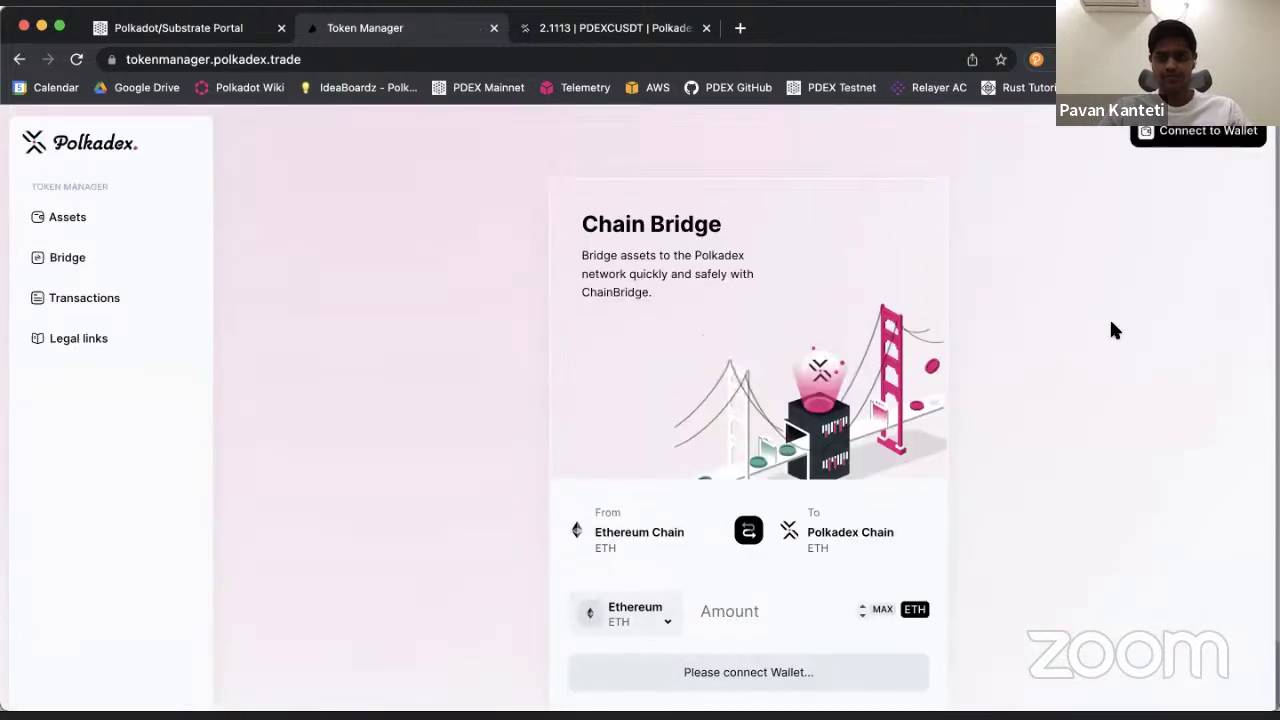
{"action": "left_click", "coordinate": [1188, 130]}
{"action": "left_click", "coordinate": [1119, 250]}
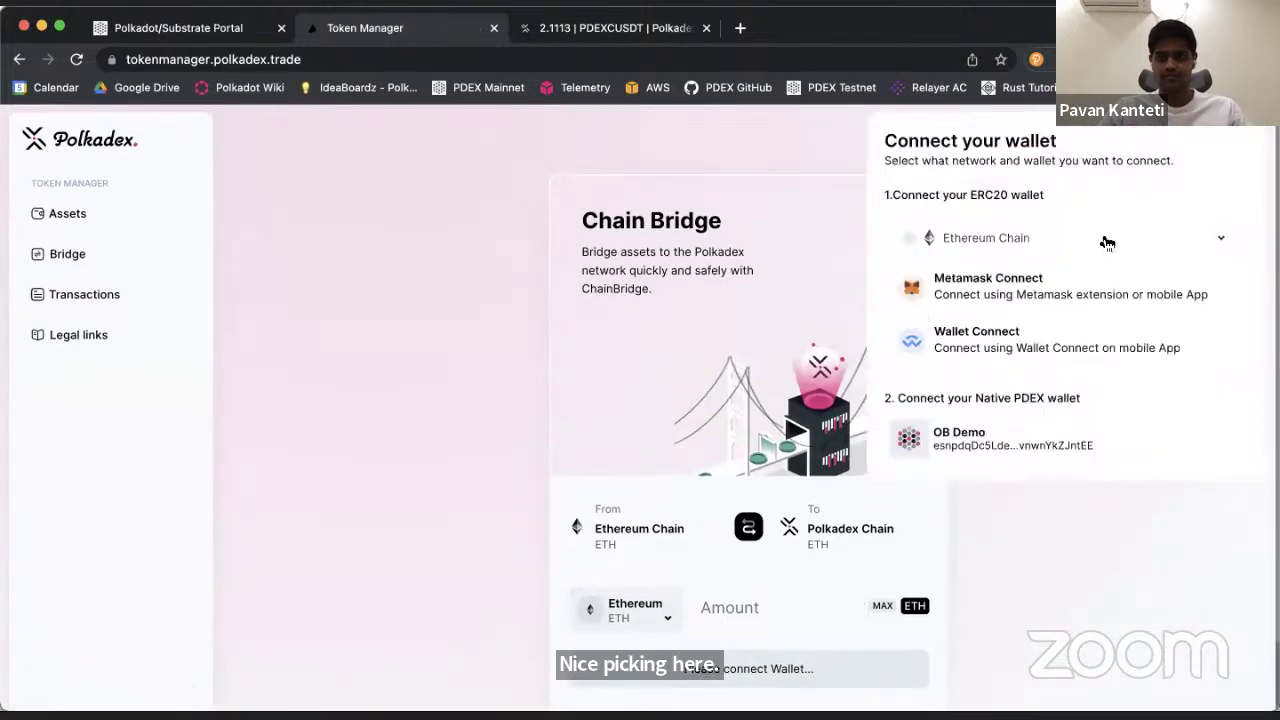
{"action": "left_click", "coordinate": [1087, 290]}
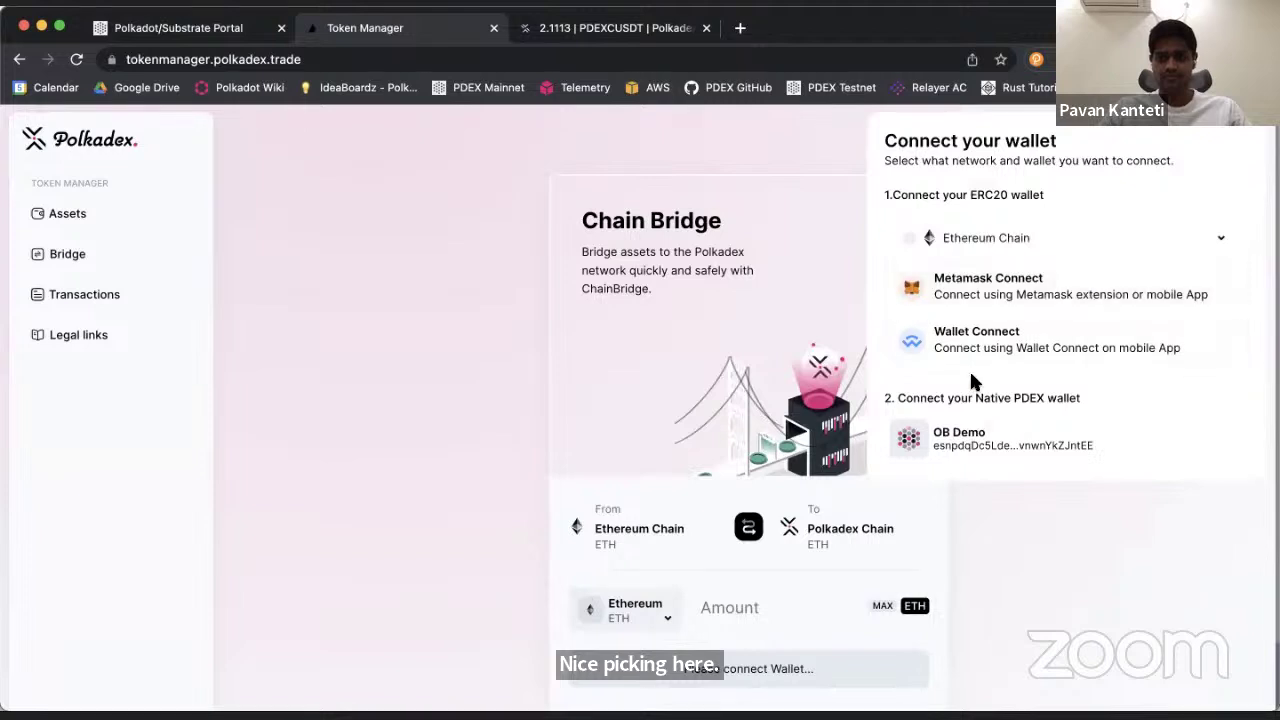
- Set the bridge amount to 1 USDT and start the transfer from Ethereum Chain to Polkadex Chain
{"action": "scroll", "coordinate": [829, 485], "scroll_direction": "down", "scroll_amount": 2}
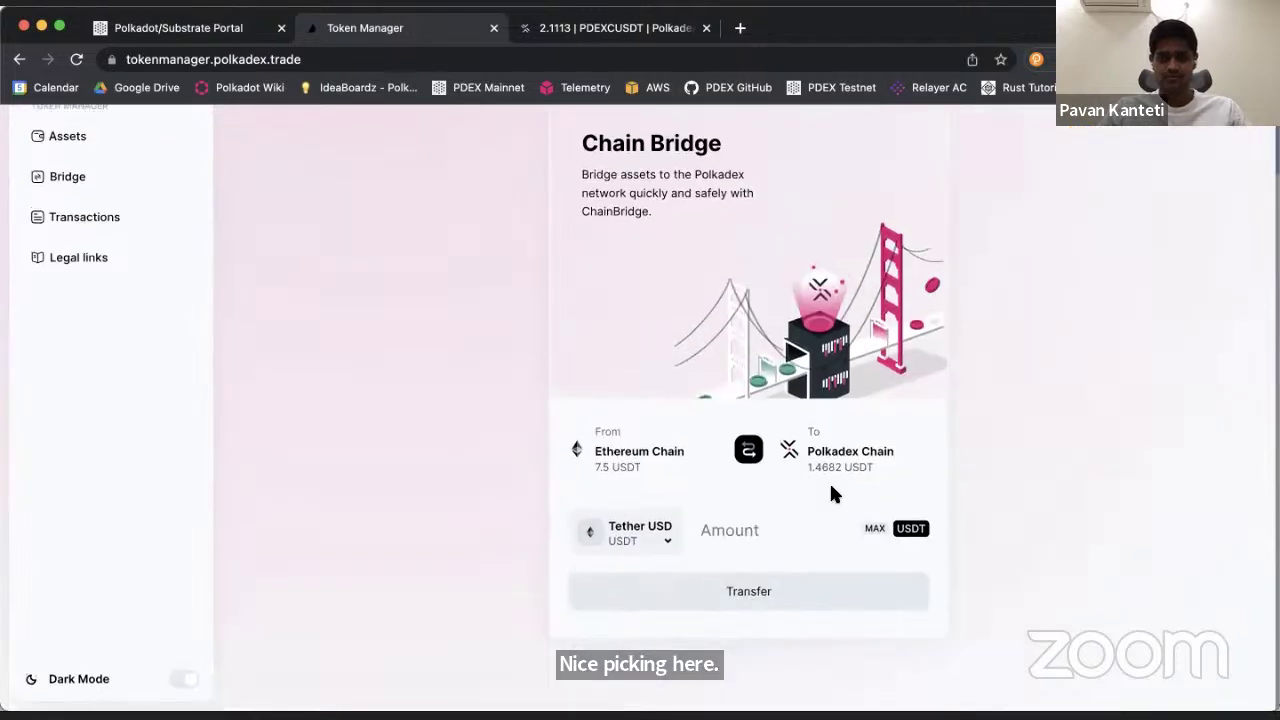
{"action": "left_click", "coordinate": [752, 527]}
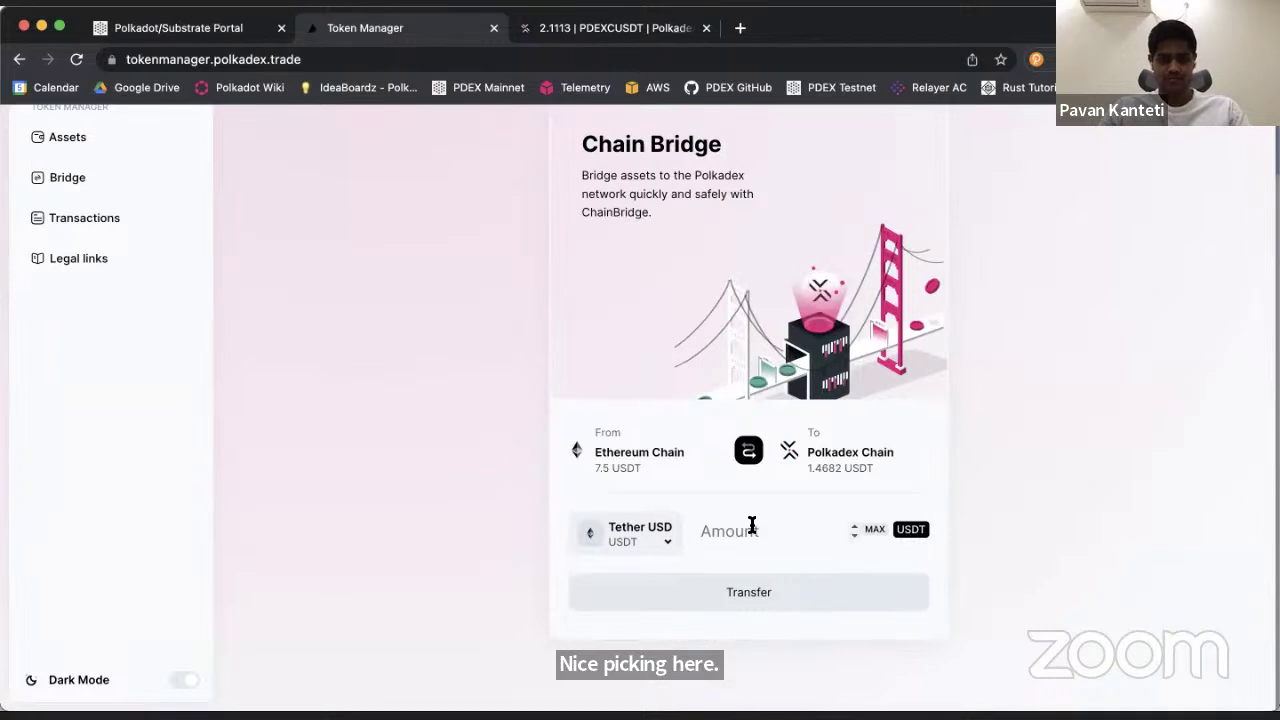
{"action": "type", "text": "1"}
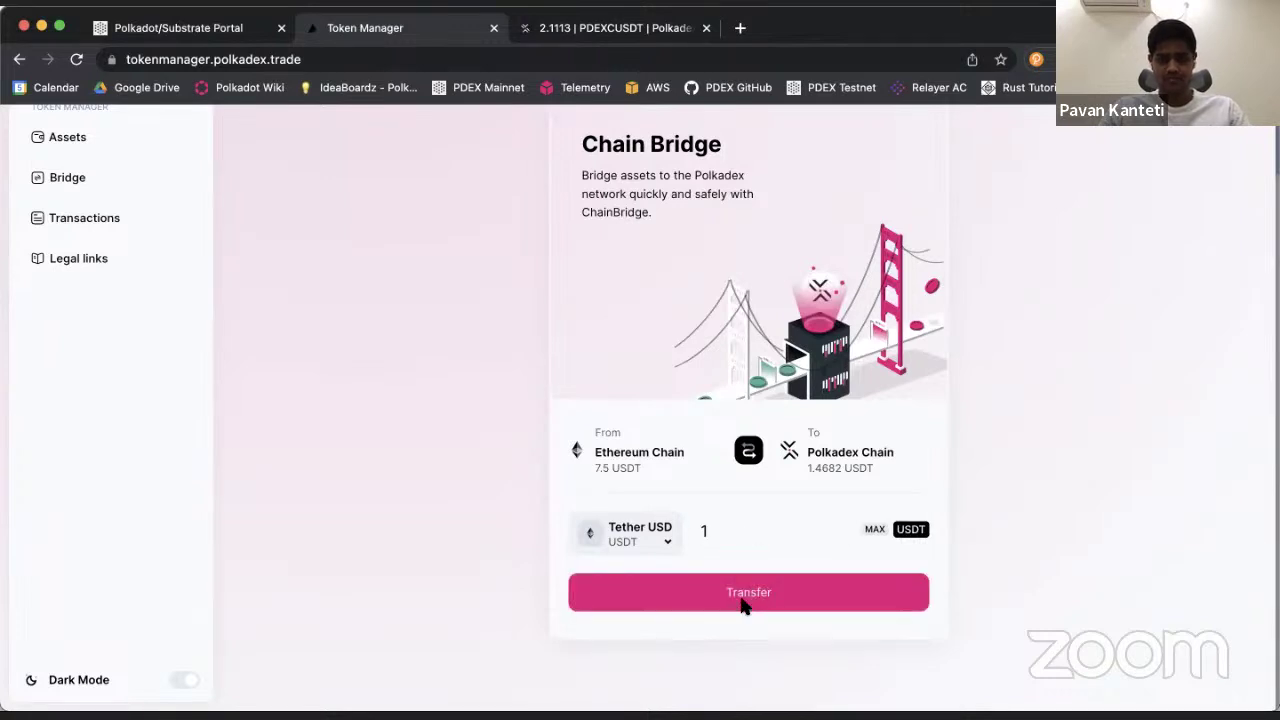
{"action": "left_click", "coordinate": [744, 600]}
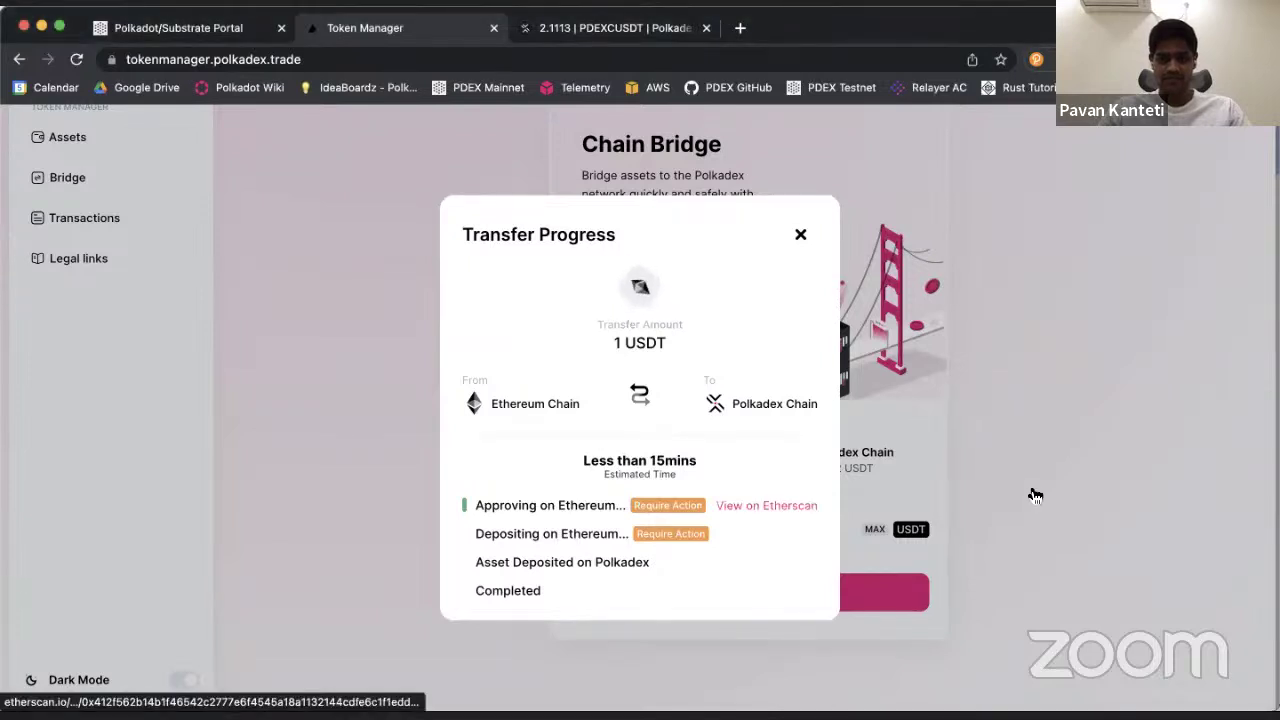
- View the 1 USDT approval transaction on Etherscan and compare it with the transfer progress in the Token Manager
{"action": "left_click", "coordinate": [767, 506]}
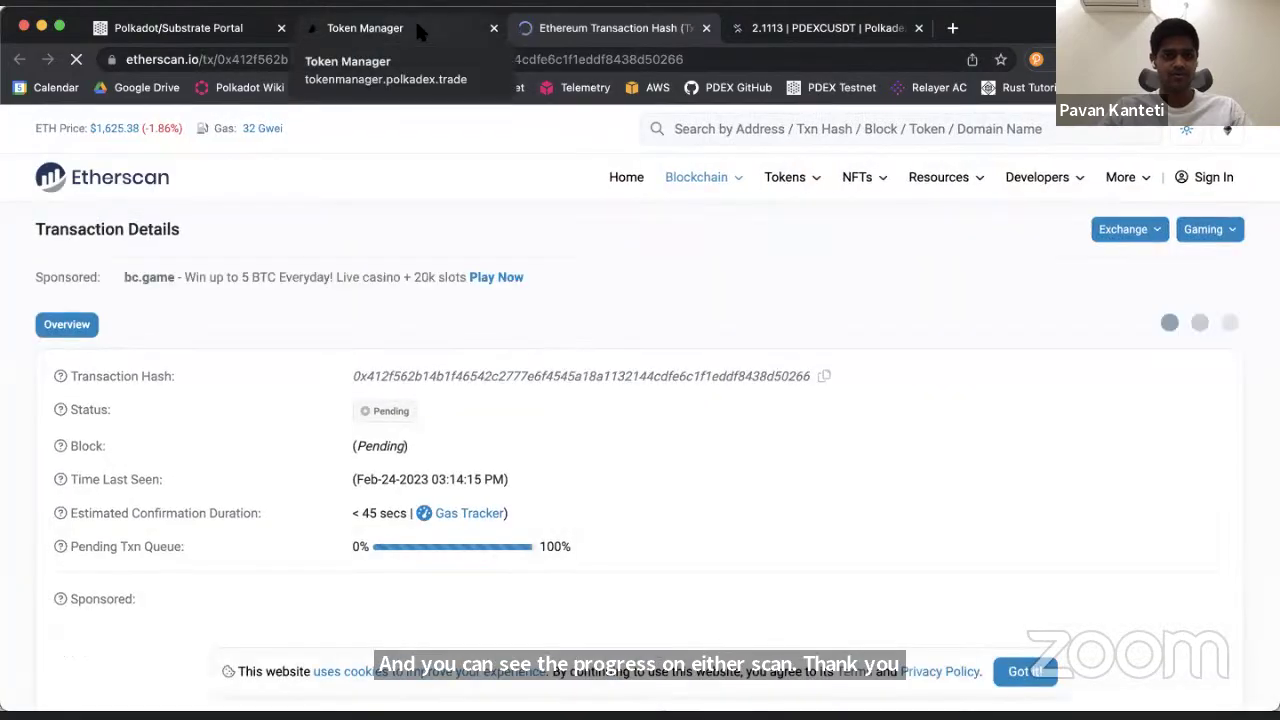
{"action": "left_click", "coordinate": [418, 30]}
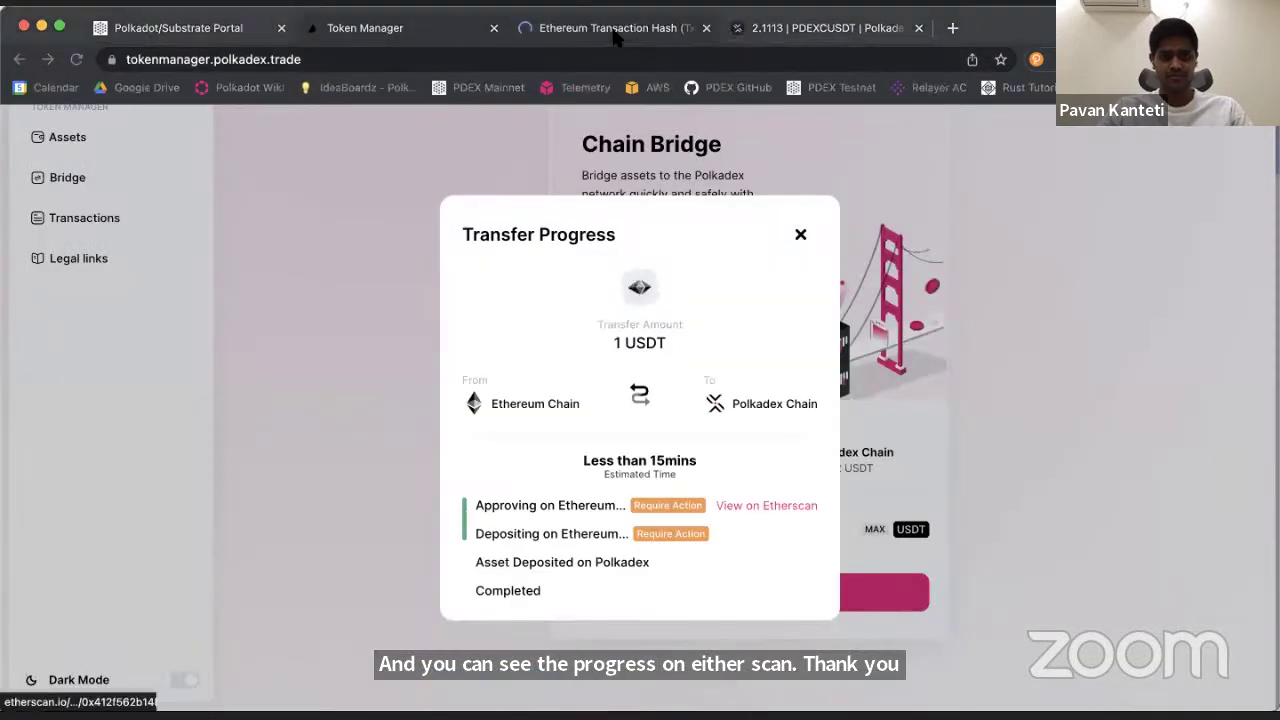
{"action": "left_click", "coordinate": [678, 34]}
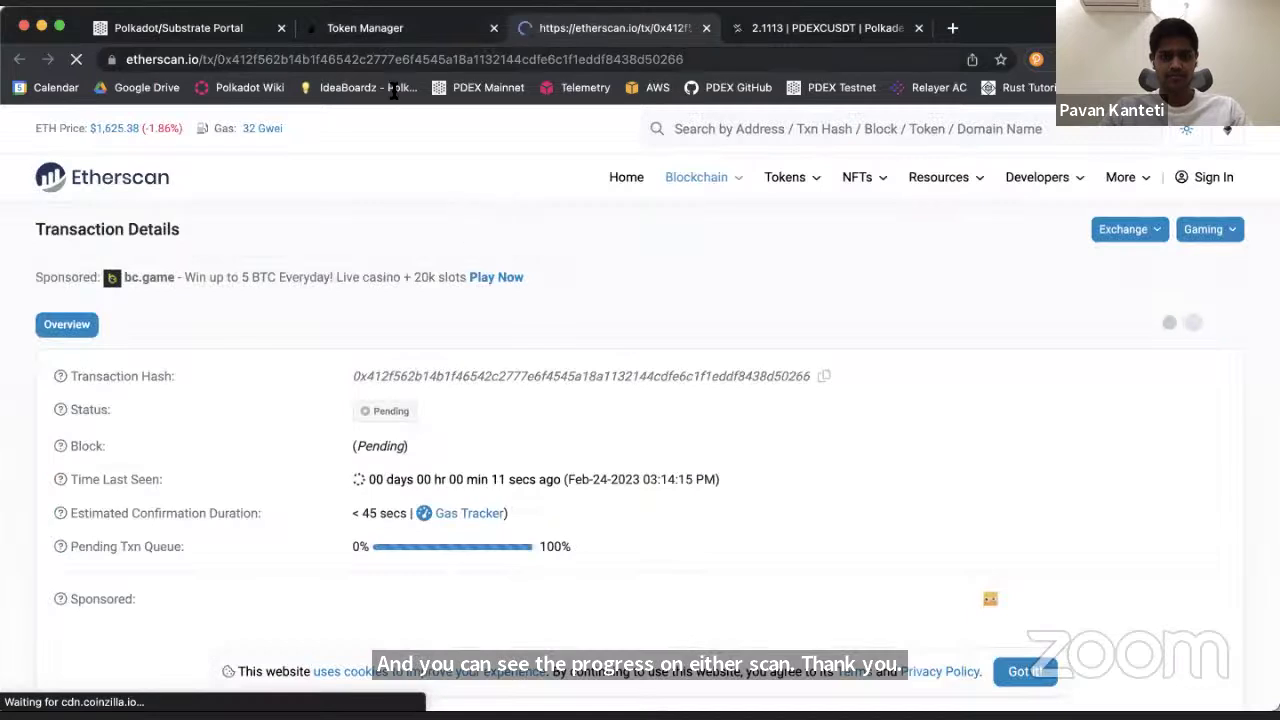
{"action": "left_click", "coordinate": [380, 34]}
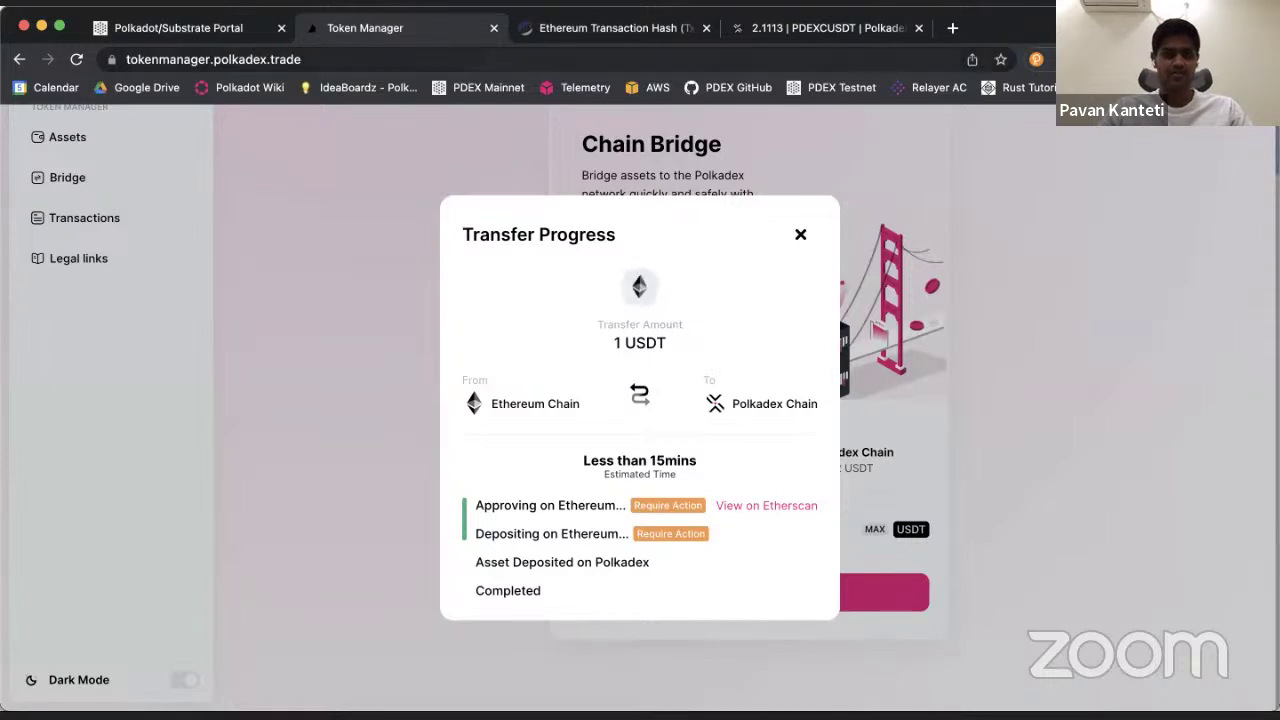
- Switch to Polkadex Orderbook and review the higher-priced sell orders in the PDEX/CUSDT order book
{"action": "left_click", "coordinate": [800, 35]}
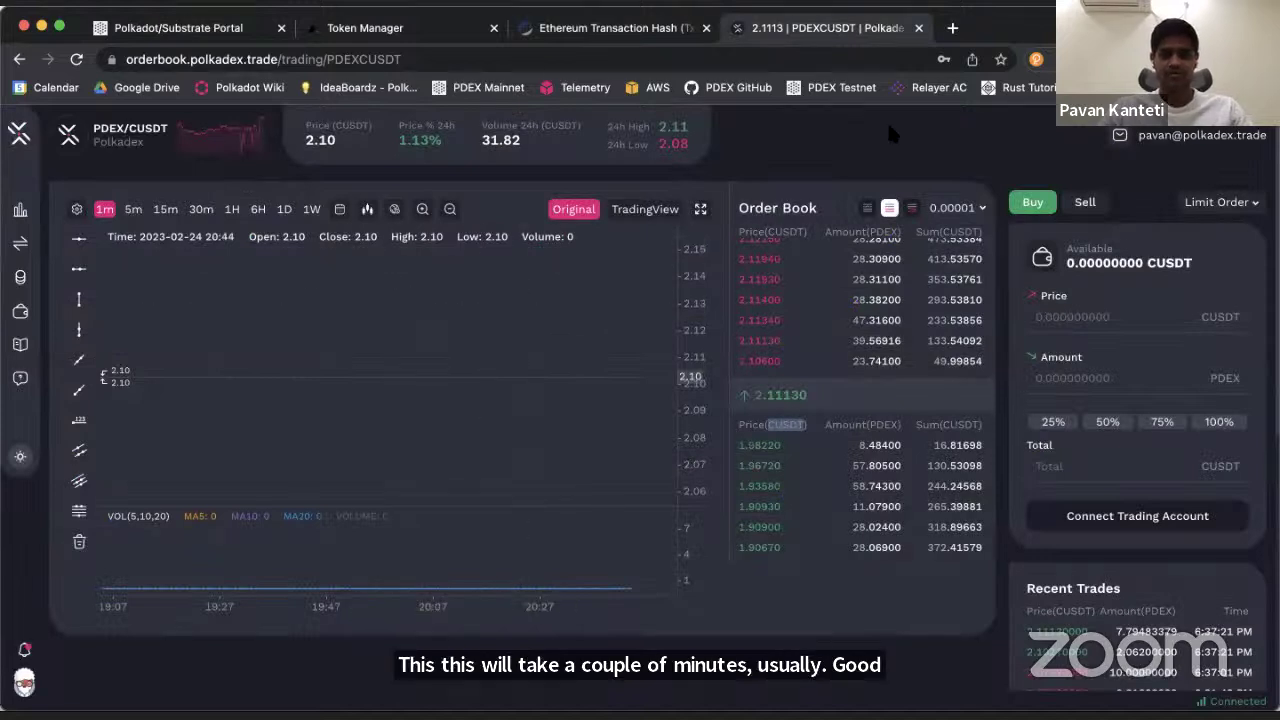
{"action": "scroll", "coordinate": [916, 342], "scroll_direction": "up", "scroll_amount": 2}
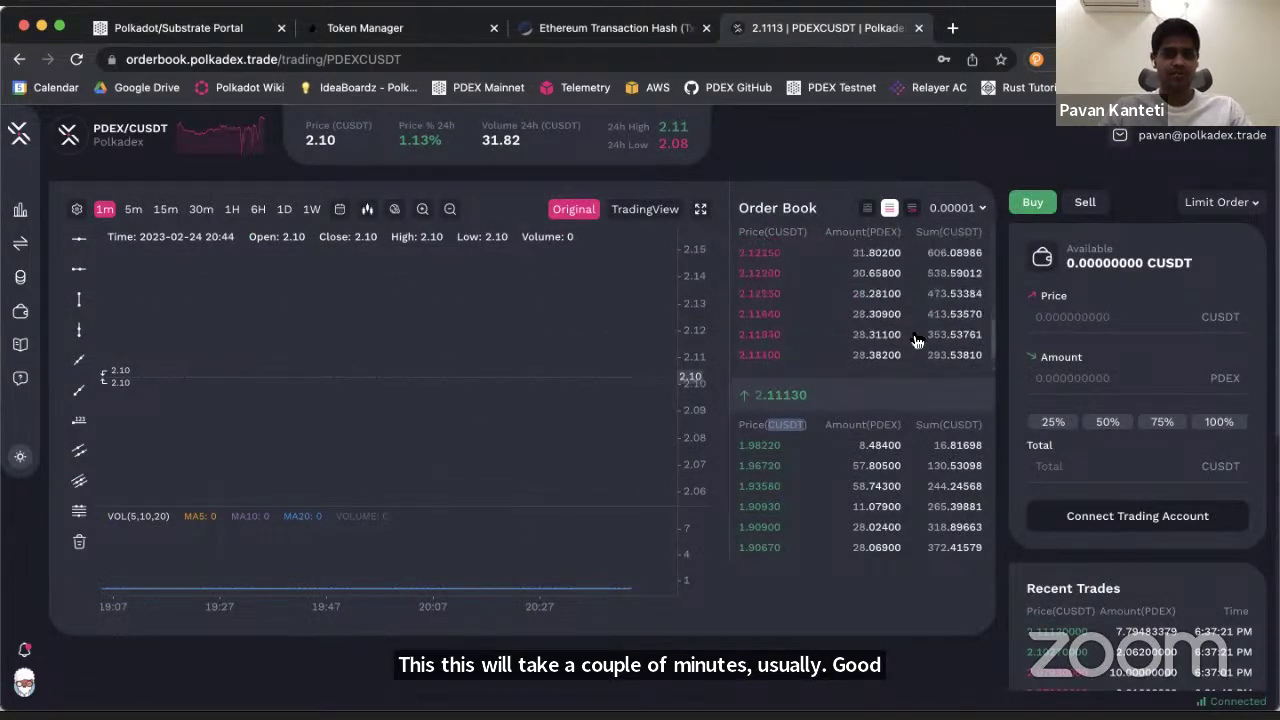
{"action": "scroll", "coordinate": [910, 355], "scroll_direction": "up", "scroll_amount": 3}
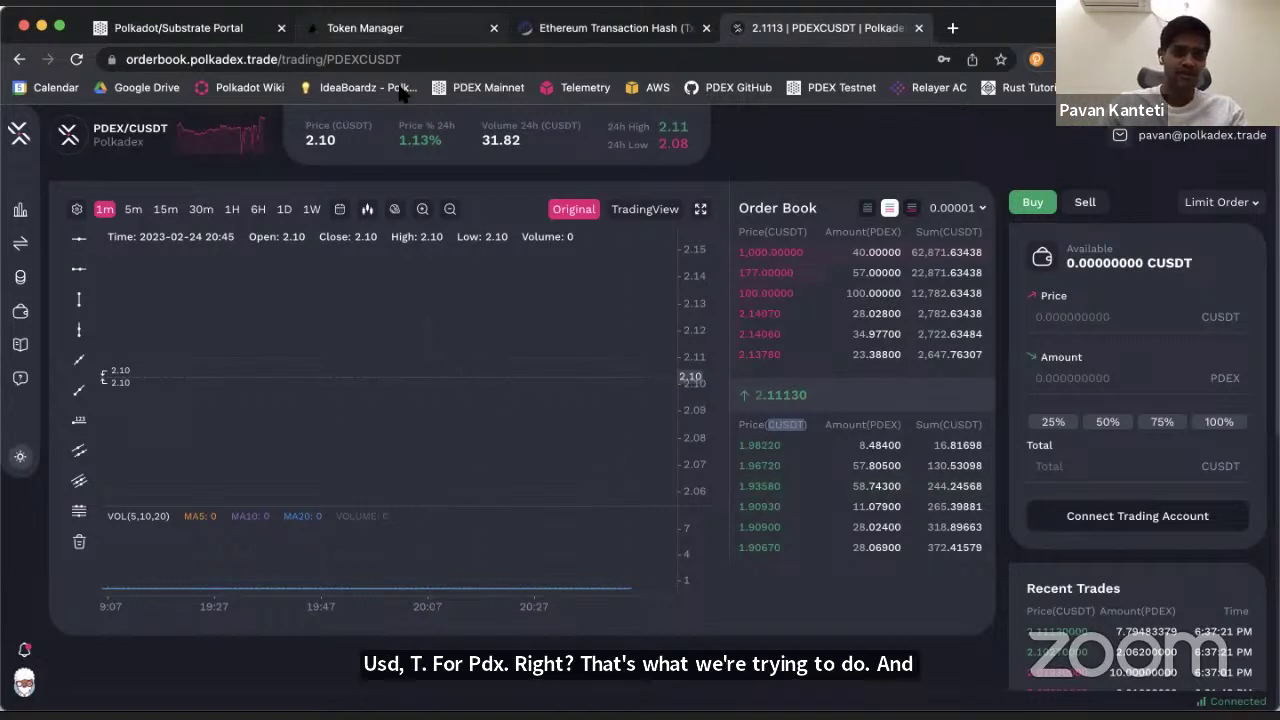
- Check the 1 USDT transfer's progress and the demo account's chainbridge-usdt balance in the Polkadot/Substrate Portal, reloading the balance page
{"action": "left_click", "coordinate": [365, 28]}
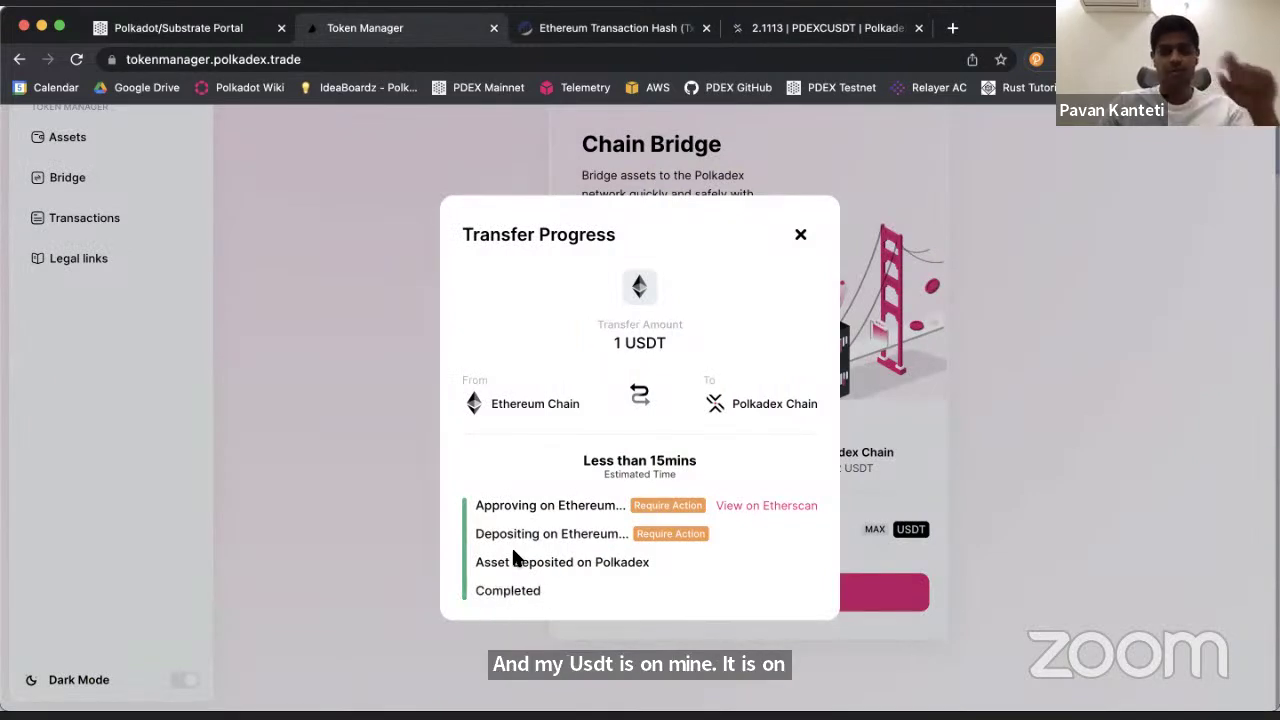
{"action": "left_click", "coordinate": [180, 28]}
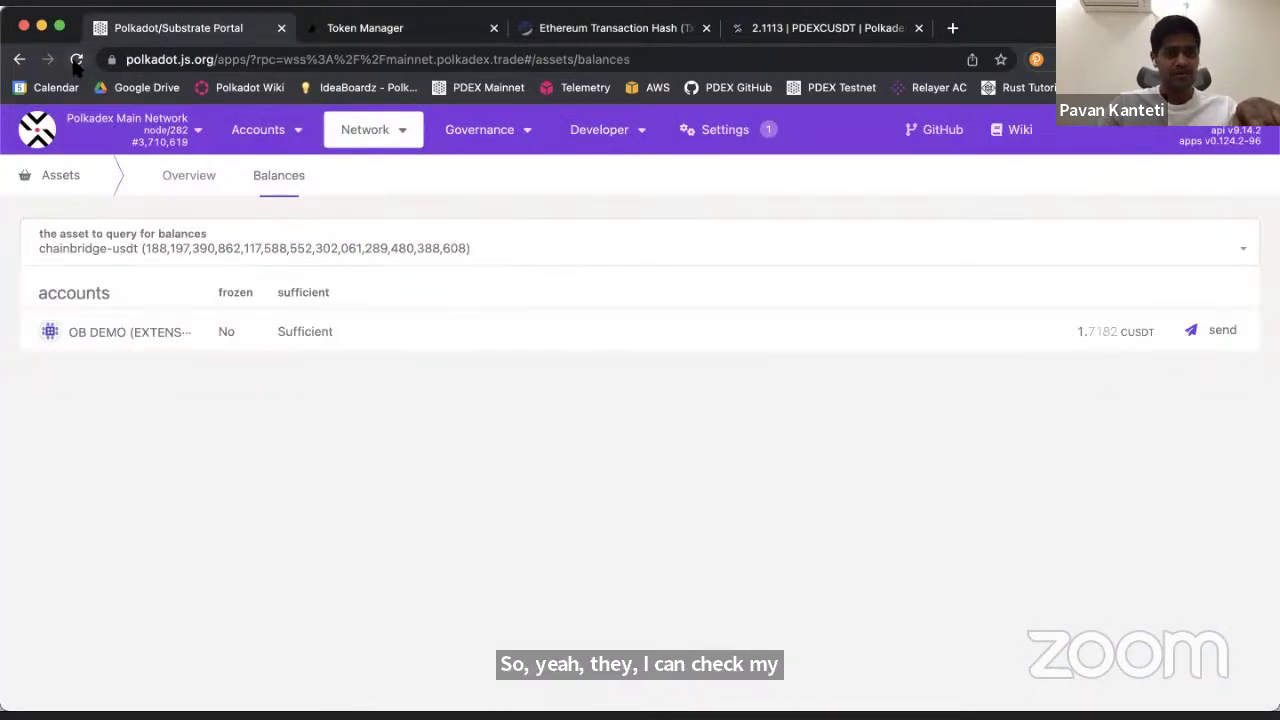
{"action": "double_click", "coordinate": [1096, 332]}
{"action": "key", "text": "super+r"}
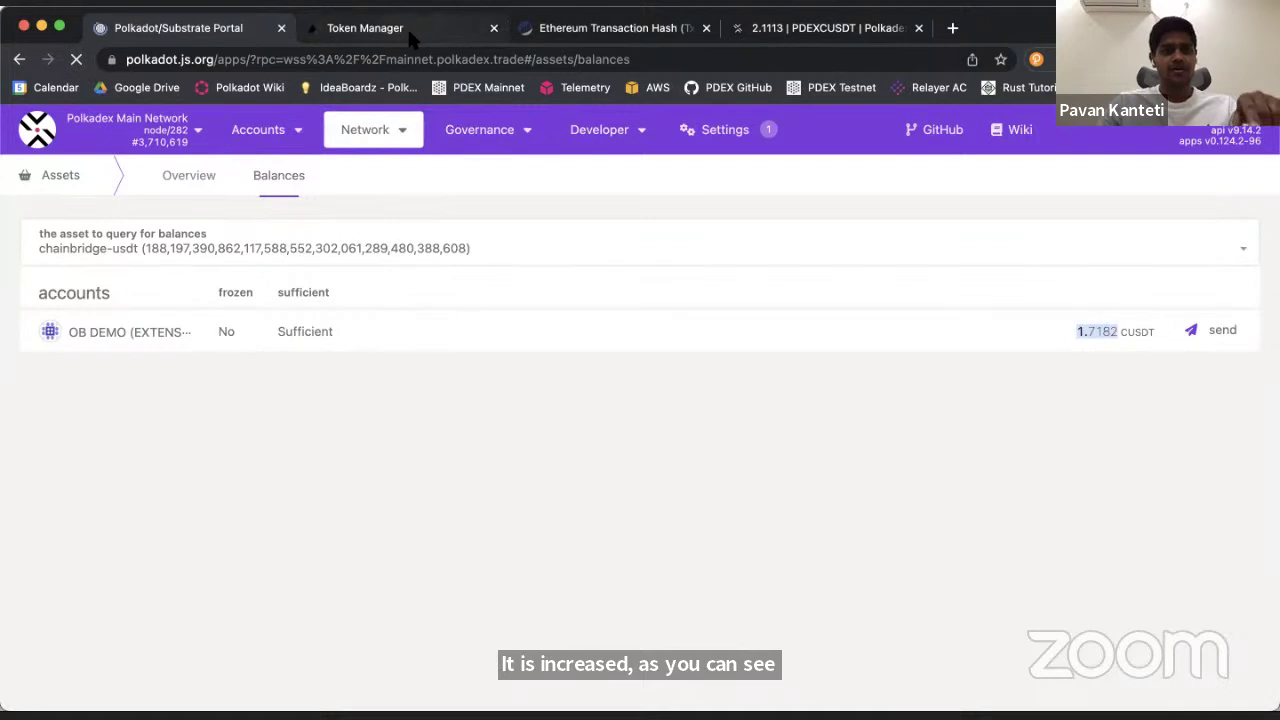
{"action": "left_click", "coordinate": [410, 34]}
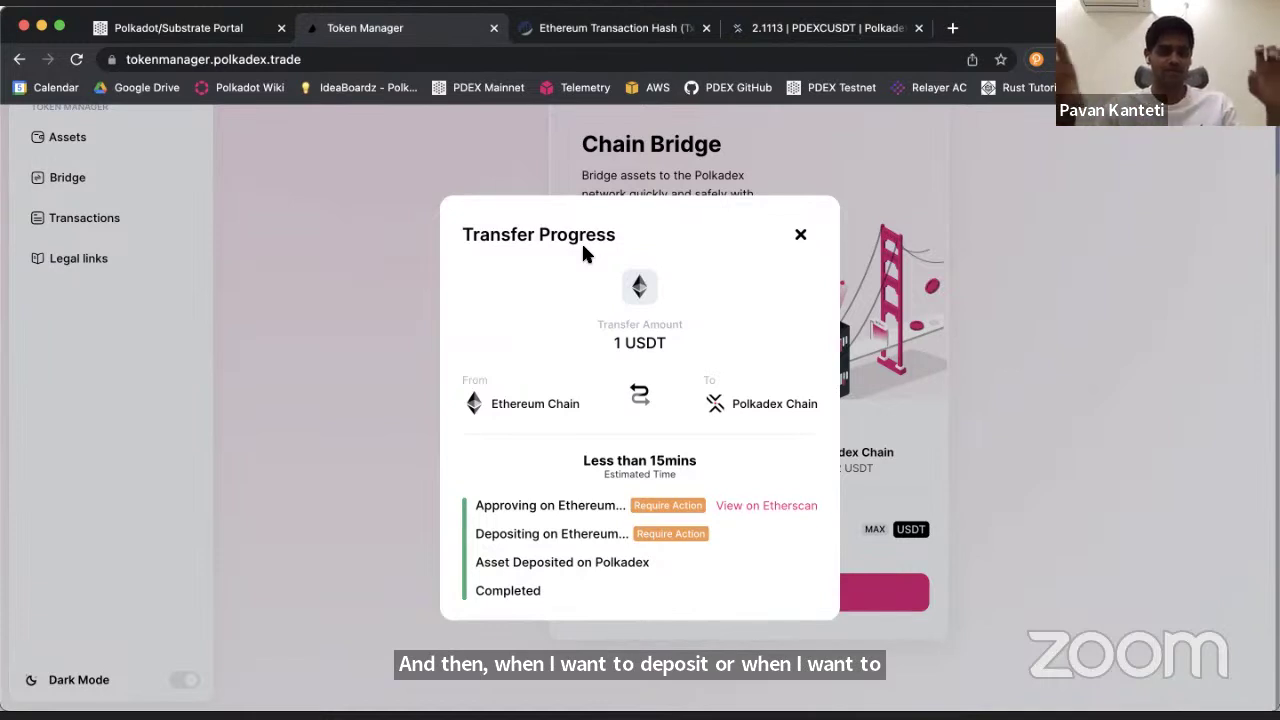
- Dismiss the bridge transfer progress, switch to Polkadex Orderbook, and review the trading accounts, funding account and profile in the account settings
{"action": "left_click", "coordinate": [801, 237]}
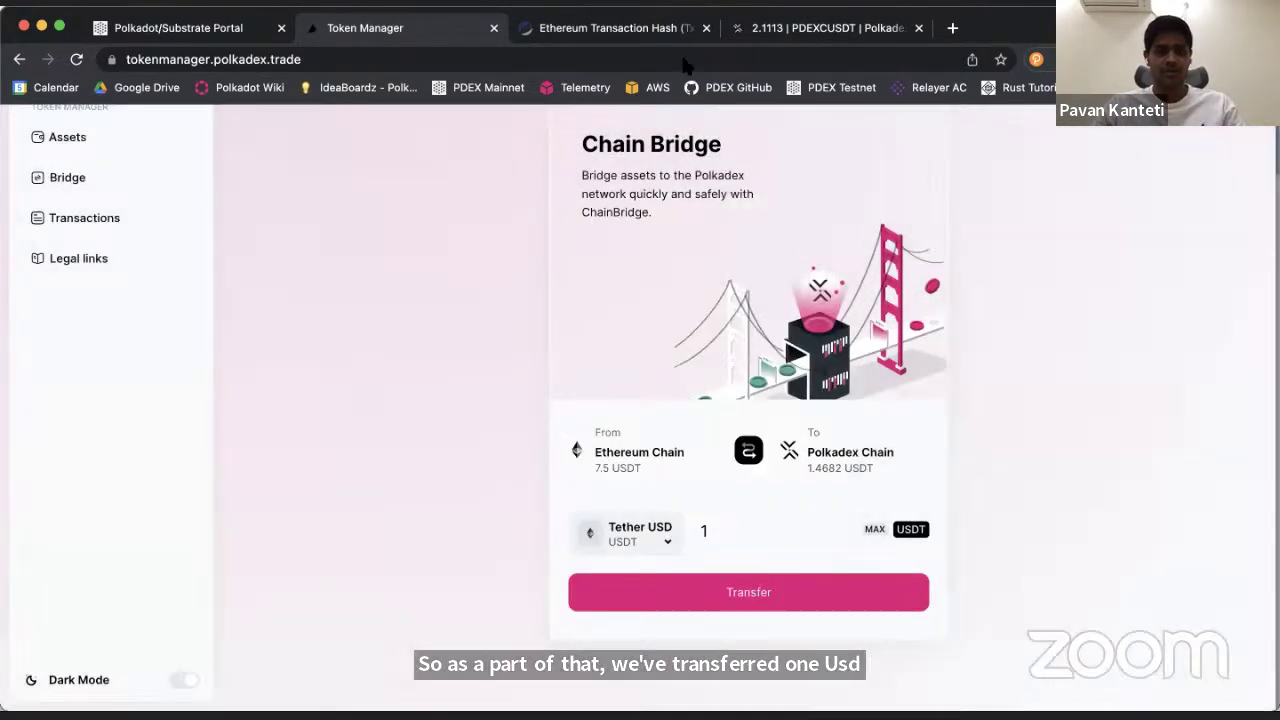
{"action": "left_click", "coordinate": [806, 34]}
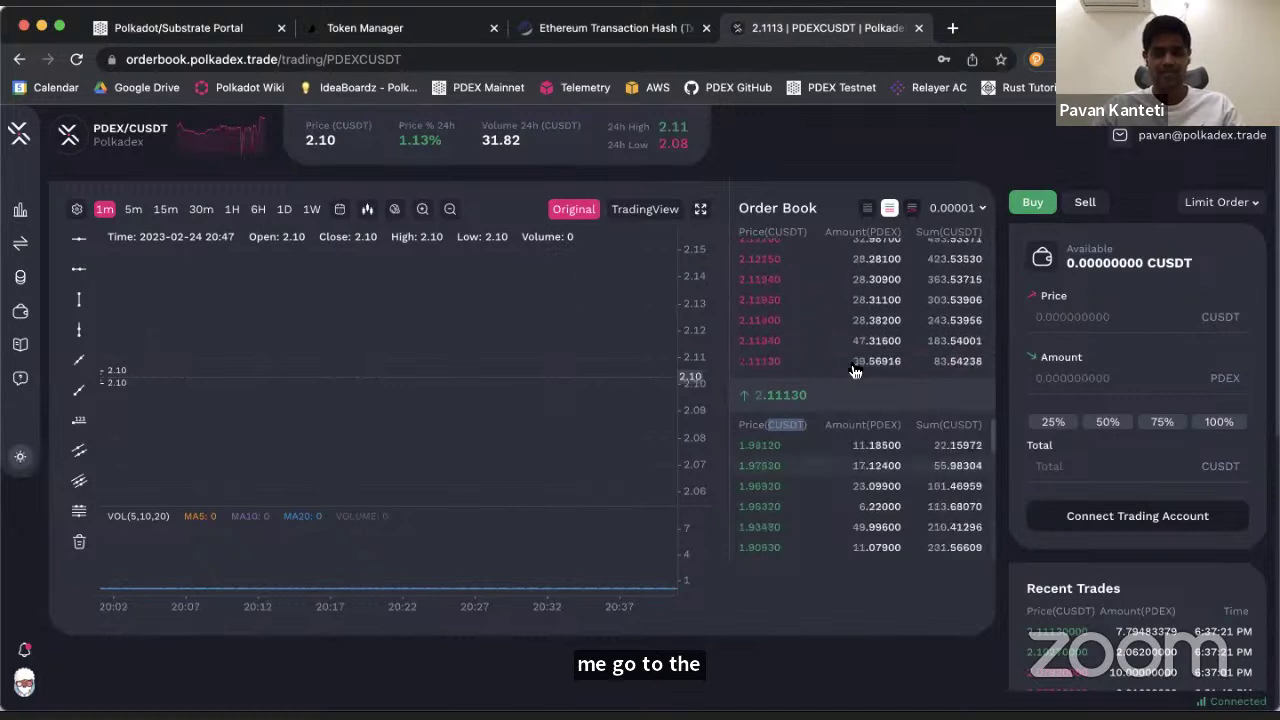
{"action": "left_click", "coordinate": [1128, 530]}
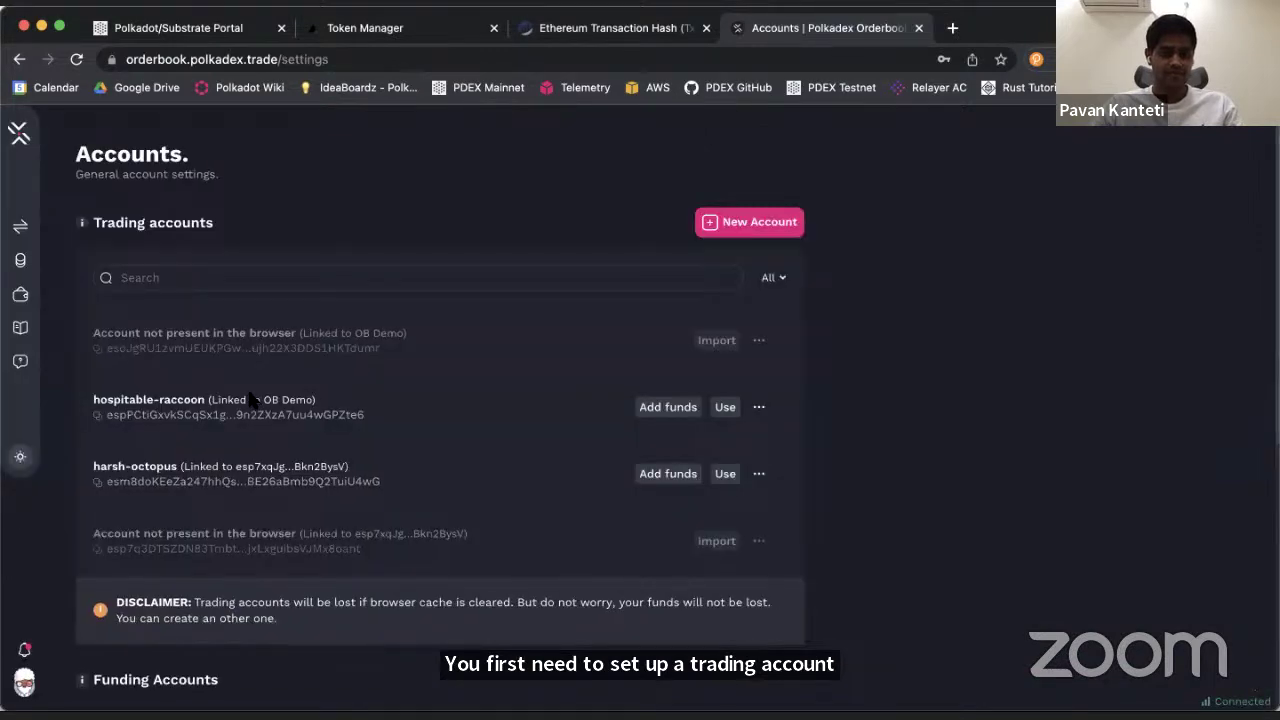
{"action": "scroll", "coordinate": [650, 285], "scroll_direction": "down", "scroll_amount": 3}
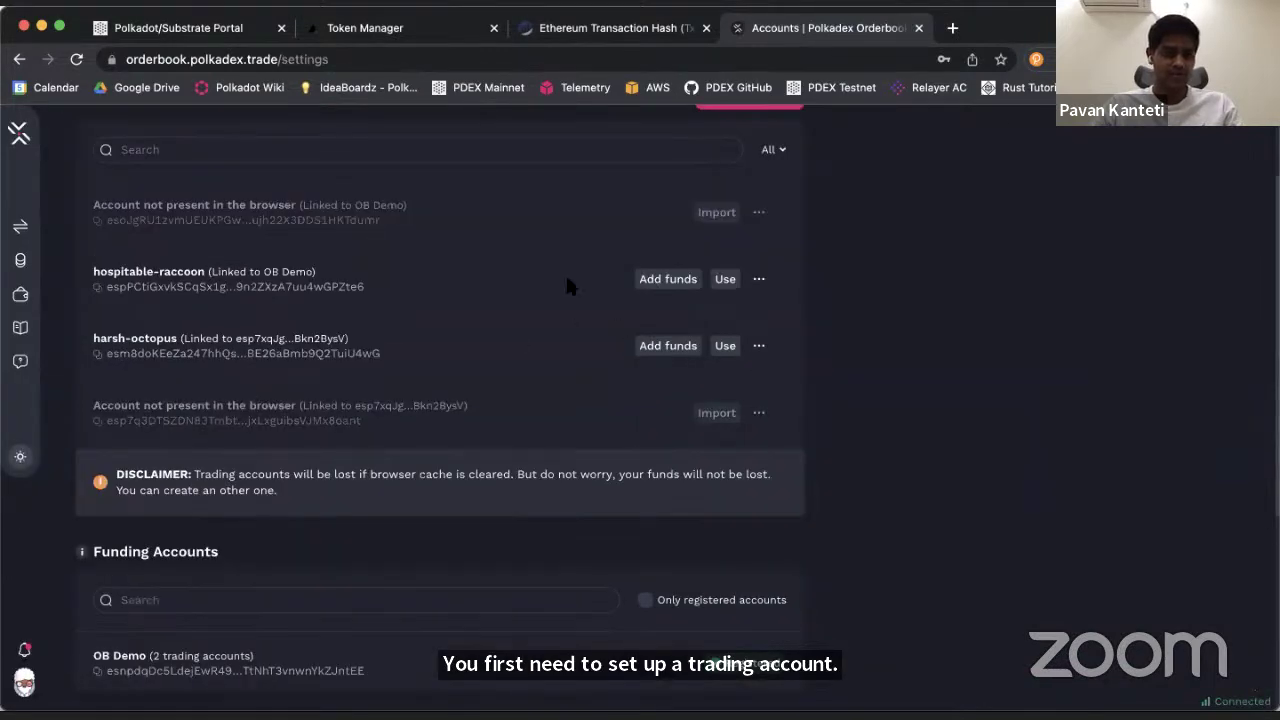
{"action": "scroll", "coordinate": [740, 420], "scroll_direction": "down", "scroll_amount": 4}
{"action": "scroll", "coordinate": [740, 420], "scroll_direction": "down", "scroll_amount": 2}
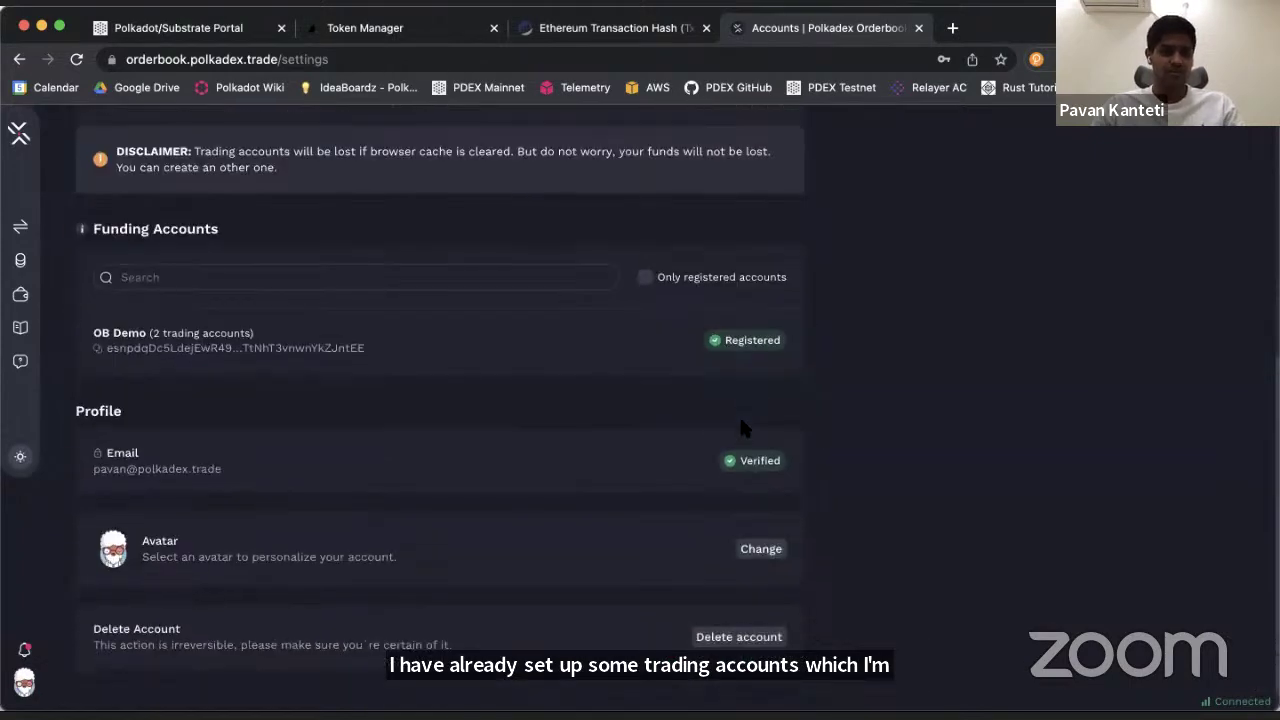
{"action": "scroll", "coordinate": [637, 396], "scroll_direction": "up", "scroll_amount": 9}
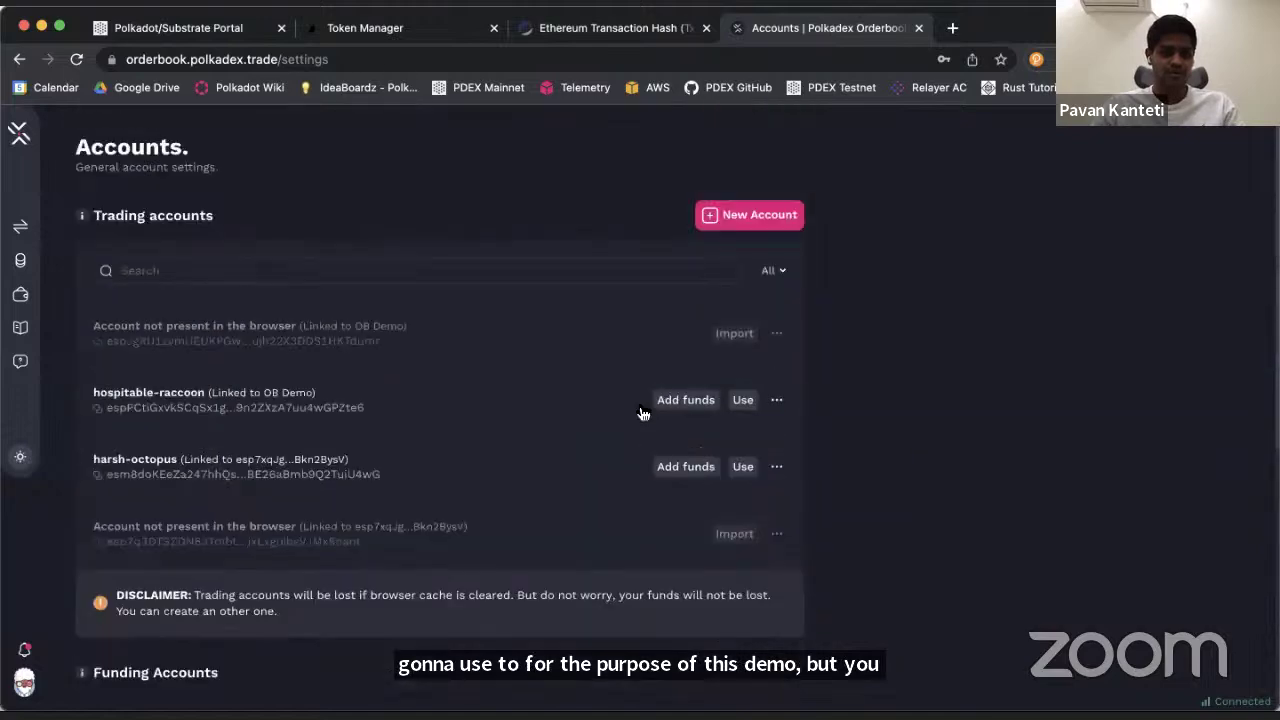
{"action": "left_click", "coordinate": [744, 217]}
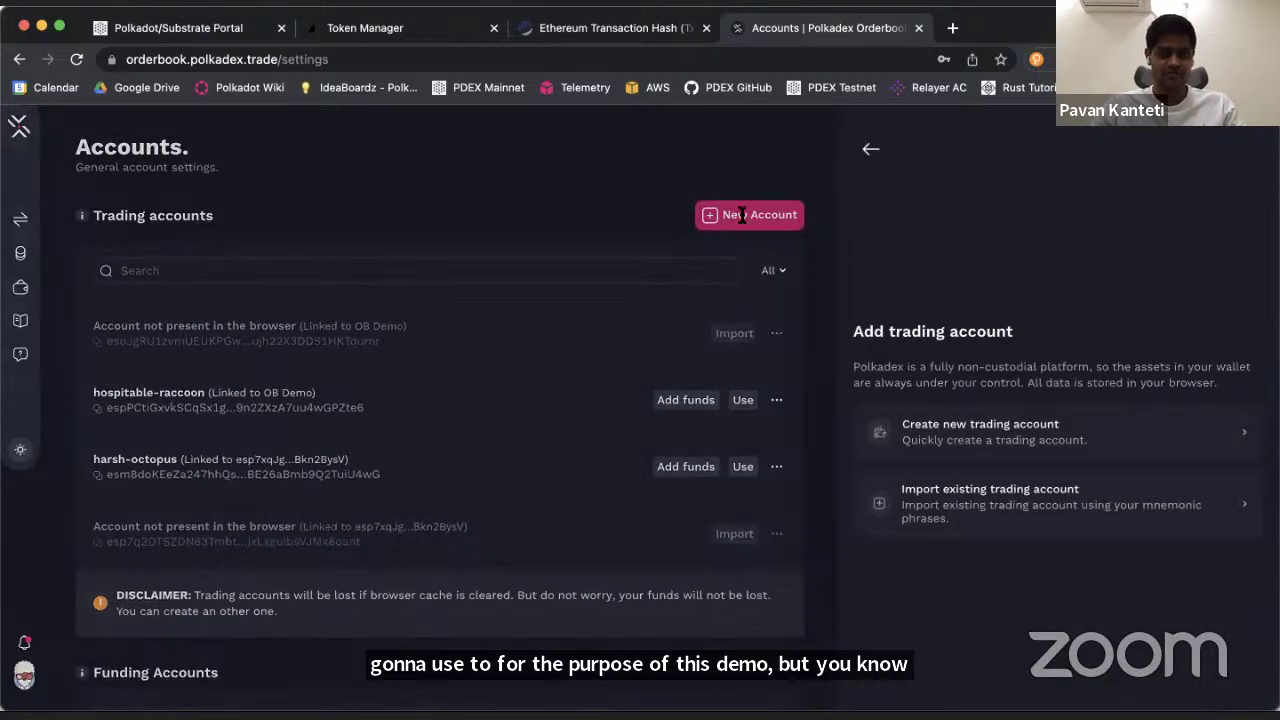
{"action": "left_click", "coordinate": [977, 432]}
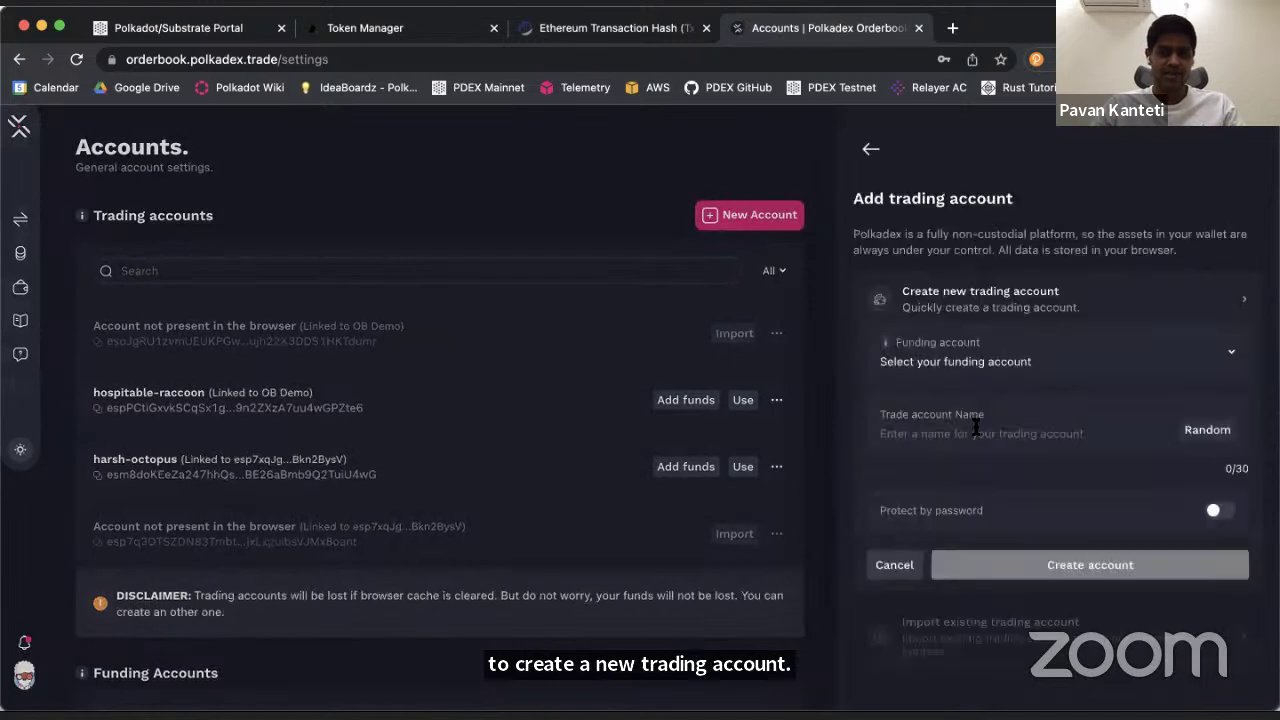
{"action": "left_click", "coordinate": [1035, 358]}
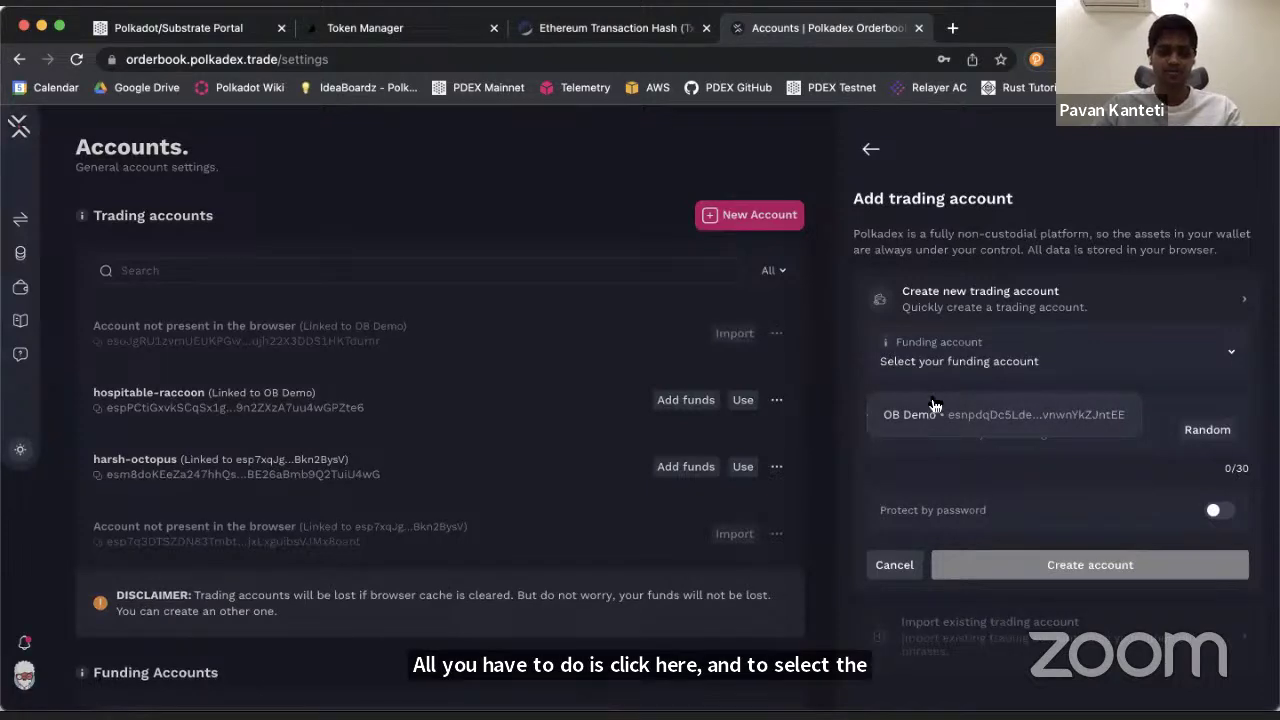
{"action": "left_click", "coordinate": [981, 415]}
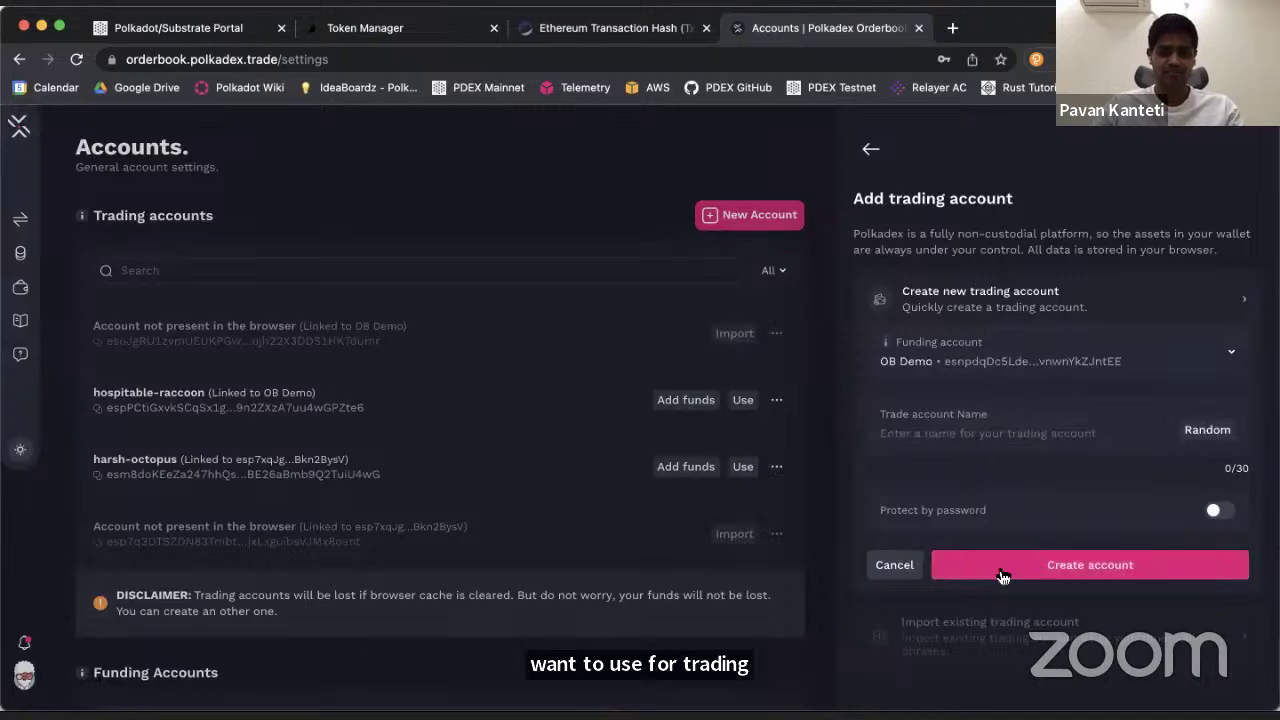
{"action": "left_click", "coordinate": [553, 482]}
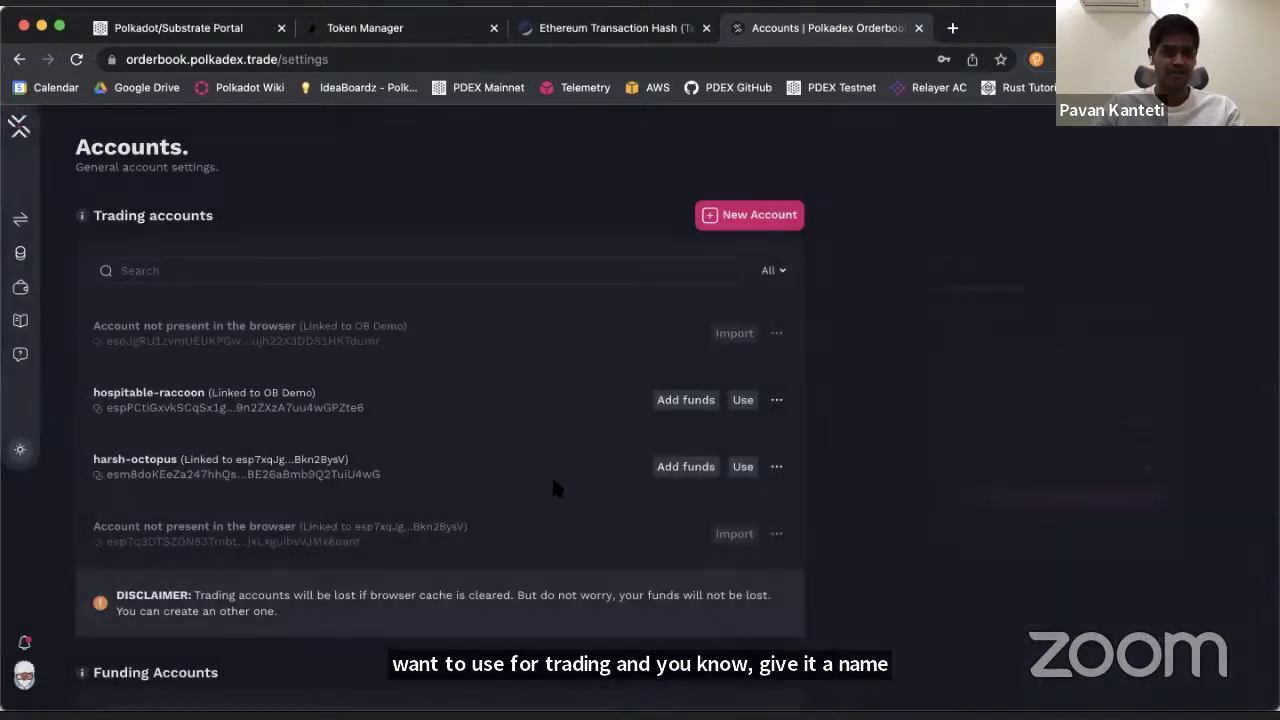
{"action": "scroll", "coordinate": [557, 490], "scroll_direction": "down", "scroll_amount": 5}
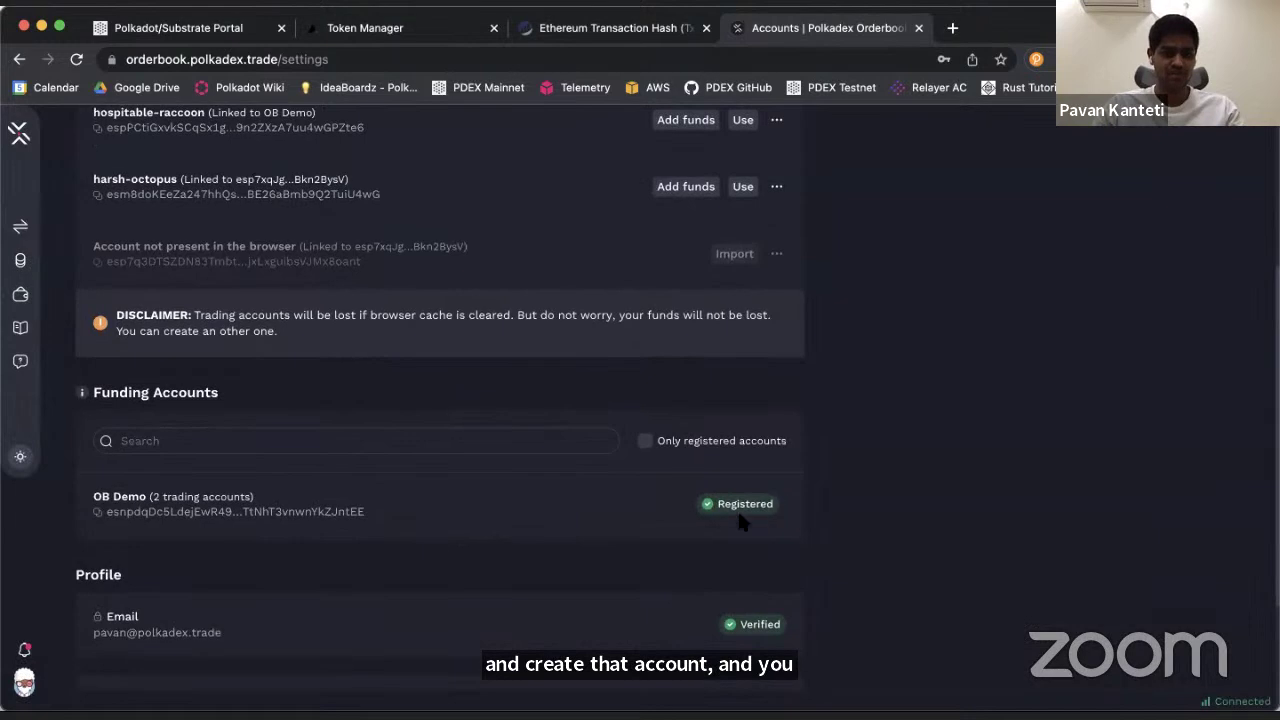
{"action": "scroll", "coordinate": [723, 506], "scroll_direction": "up", "scroll_amount": 4}
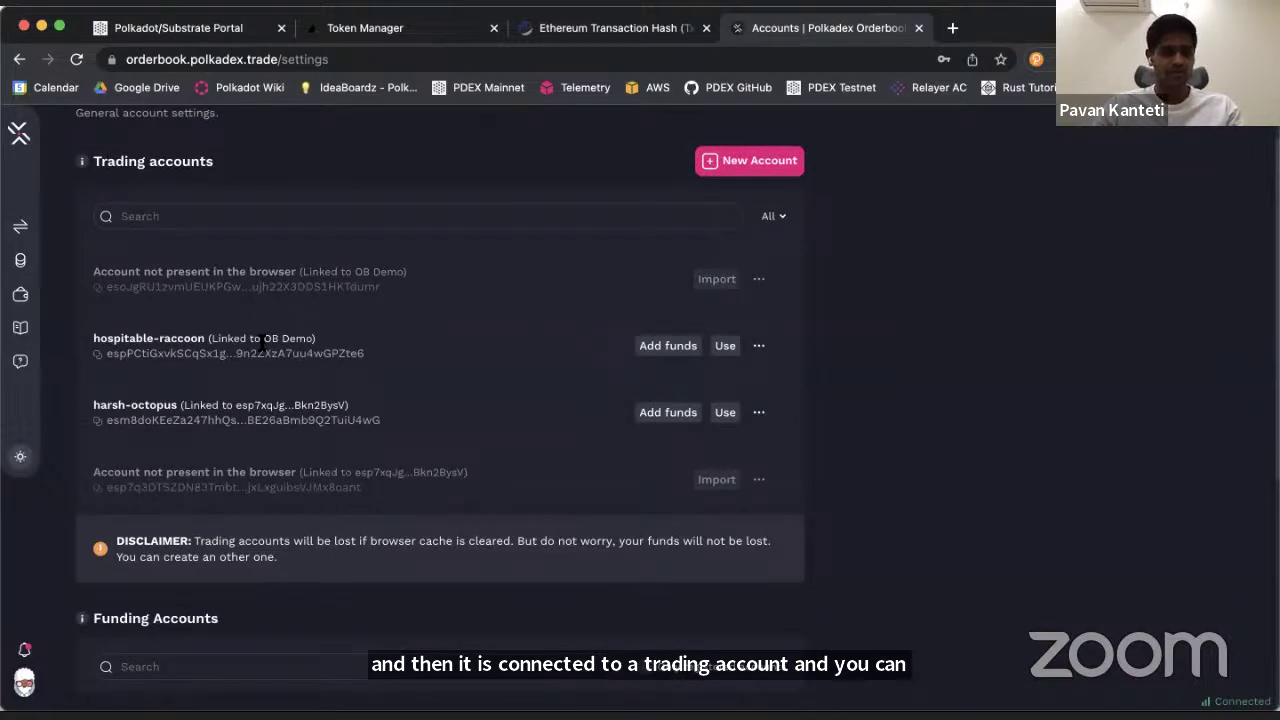
{"action": "left_click", "coordinate": [203, 31]}
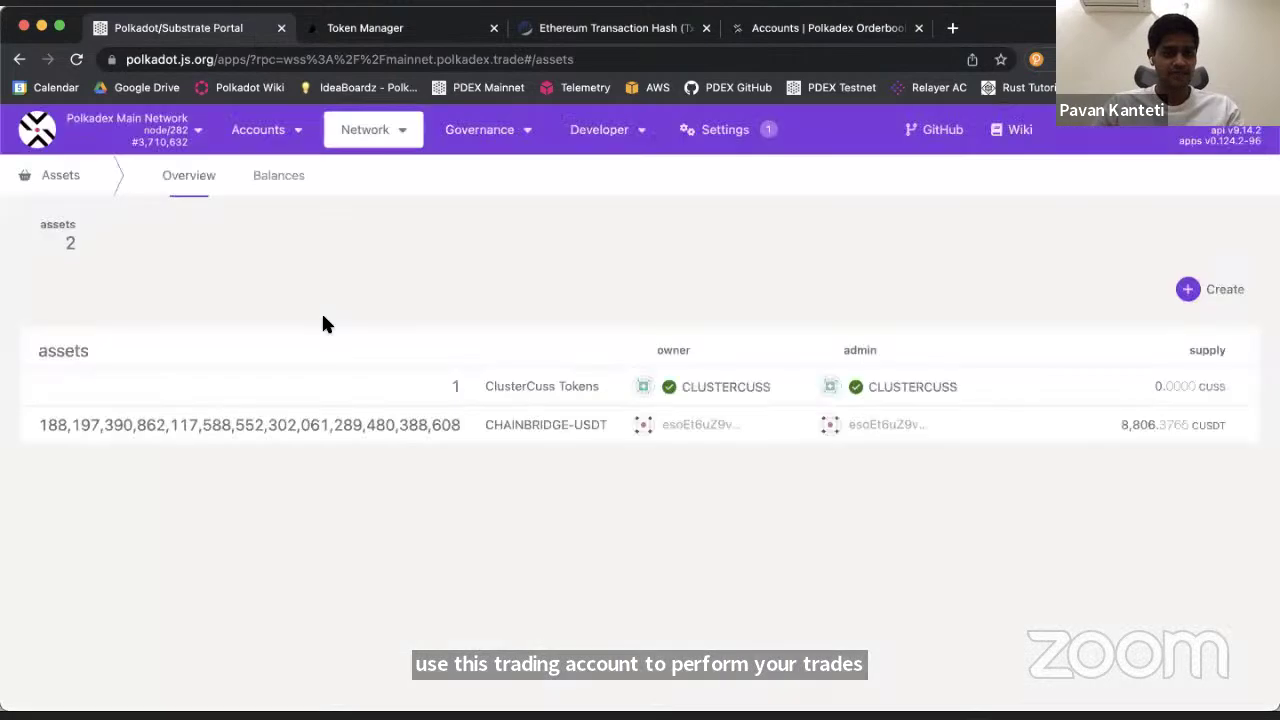
{"action": "mouse_move", "coordinate": [262, 130]}
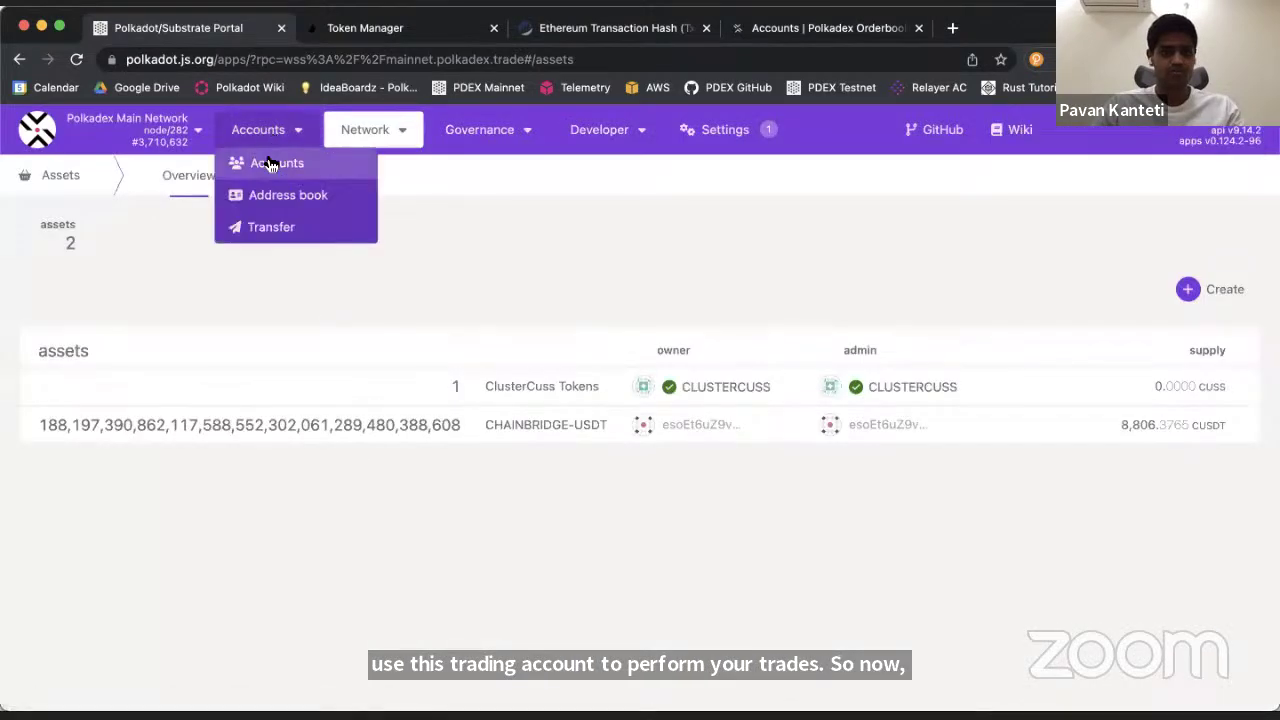
{"action": "left_click", "coordinate": [270, 163]}
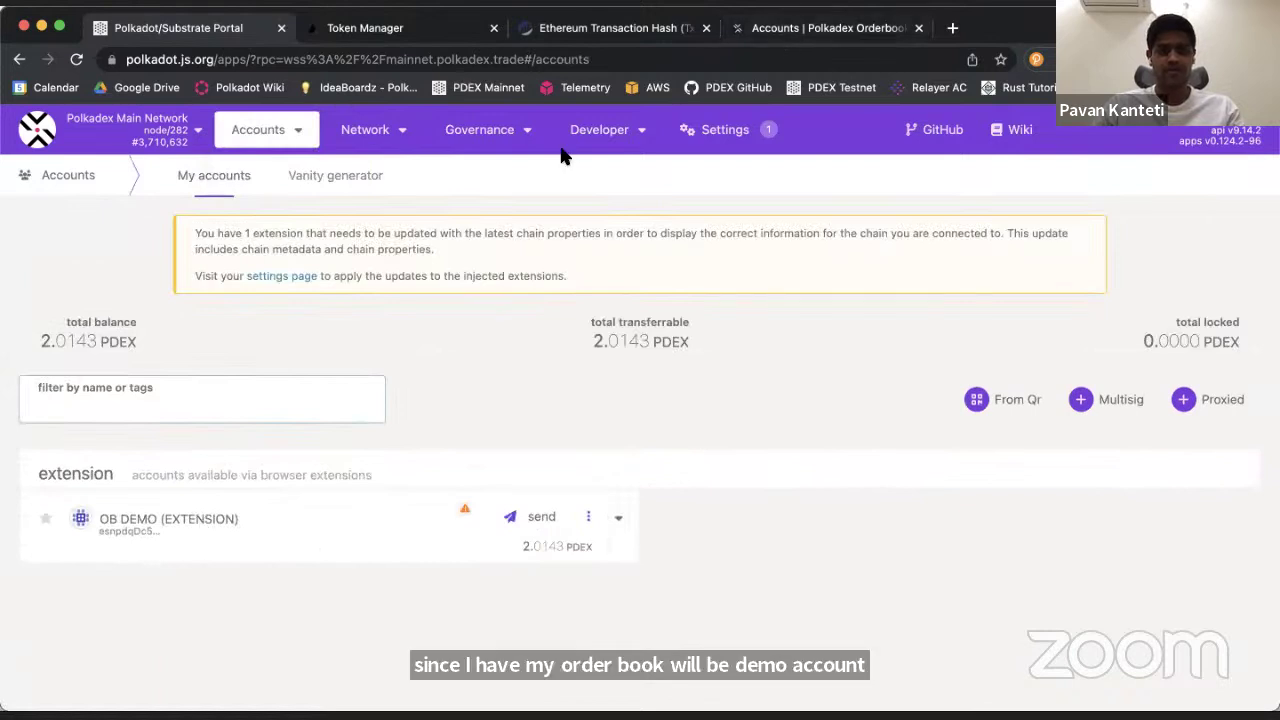
- Switch back to Polkadex Orderbook, put the hospitable-raccoon trading account in use and open its balances for adding funds
{"action": "left_click", "coordinate": [814, 31]}
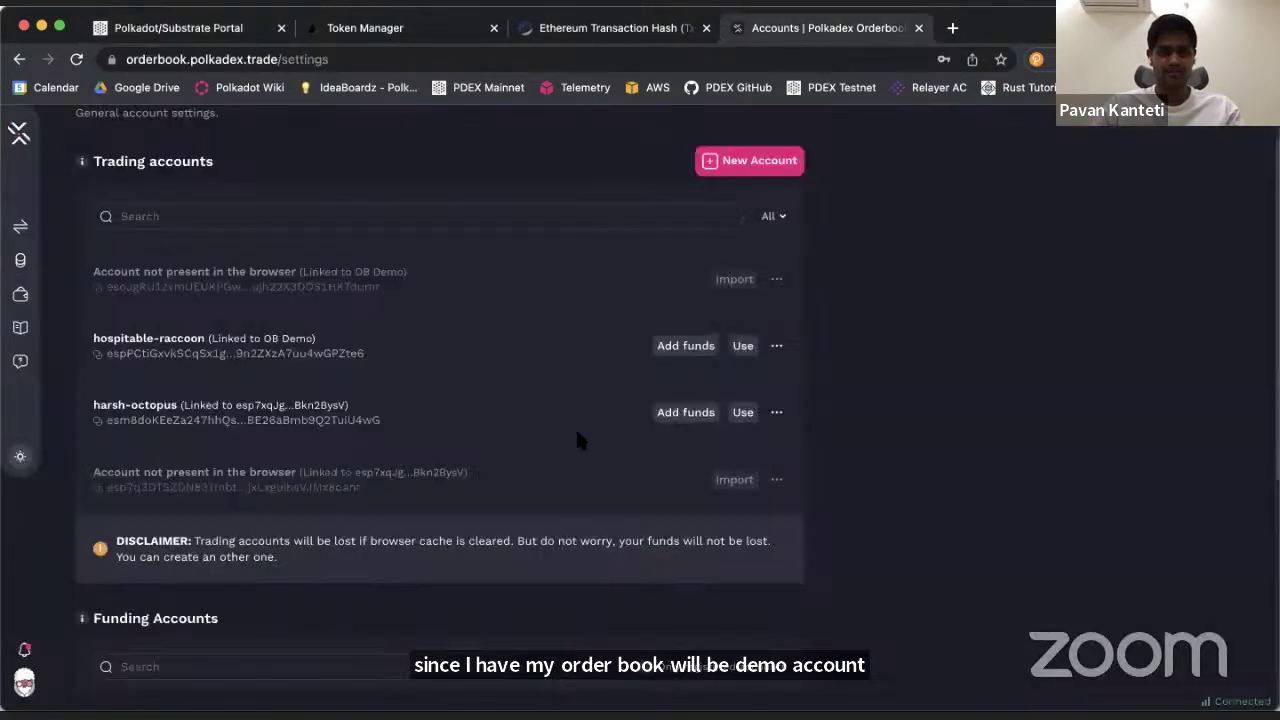
{"action": "left_click", "coordinate": [725, 347]}
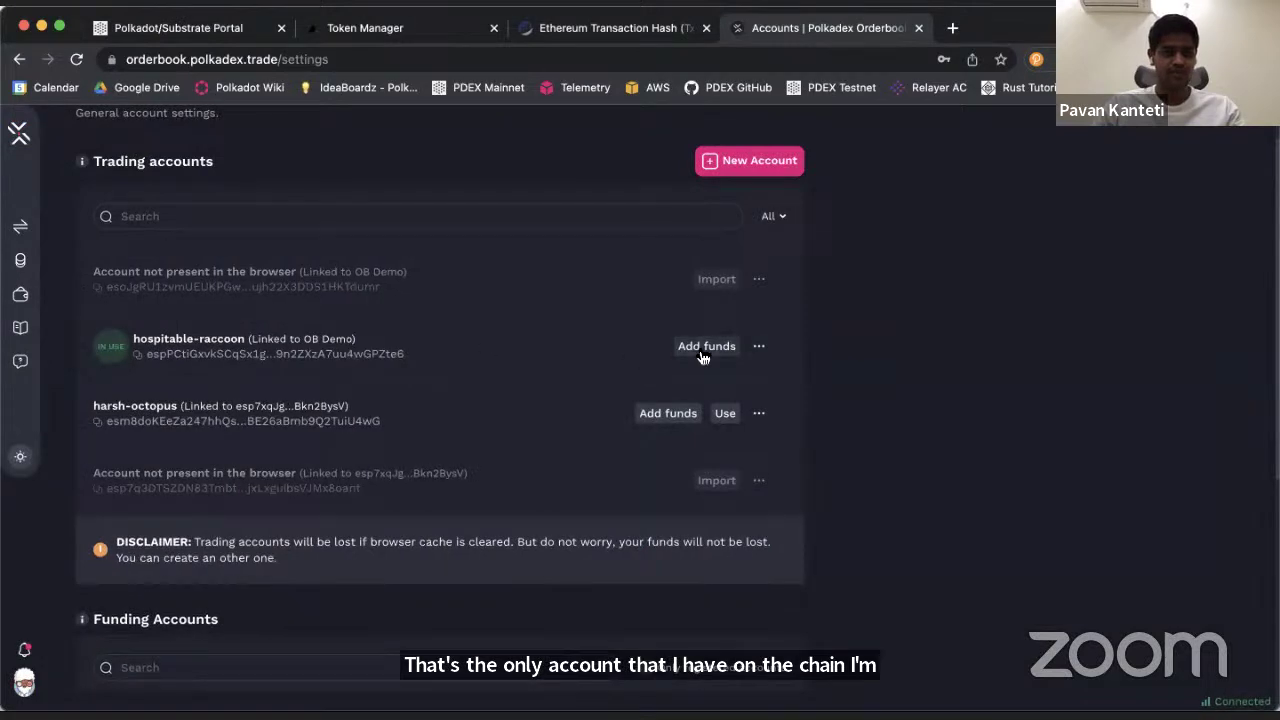
{"action": "left_click", "coordinate": [703, 350]}
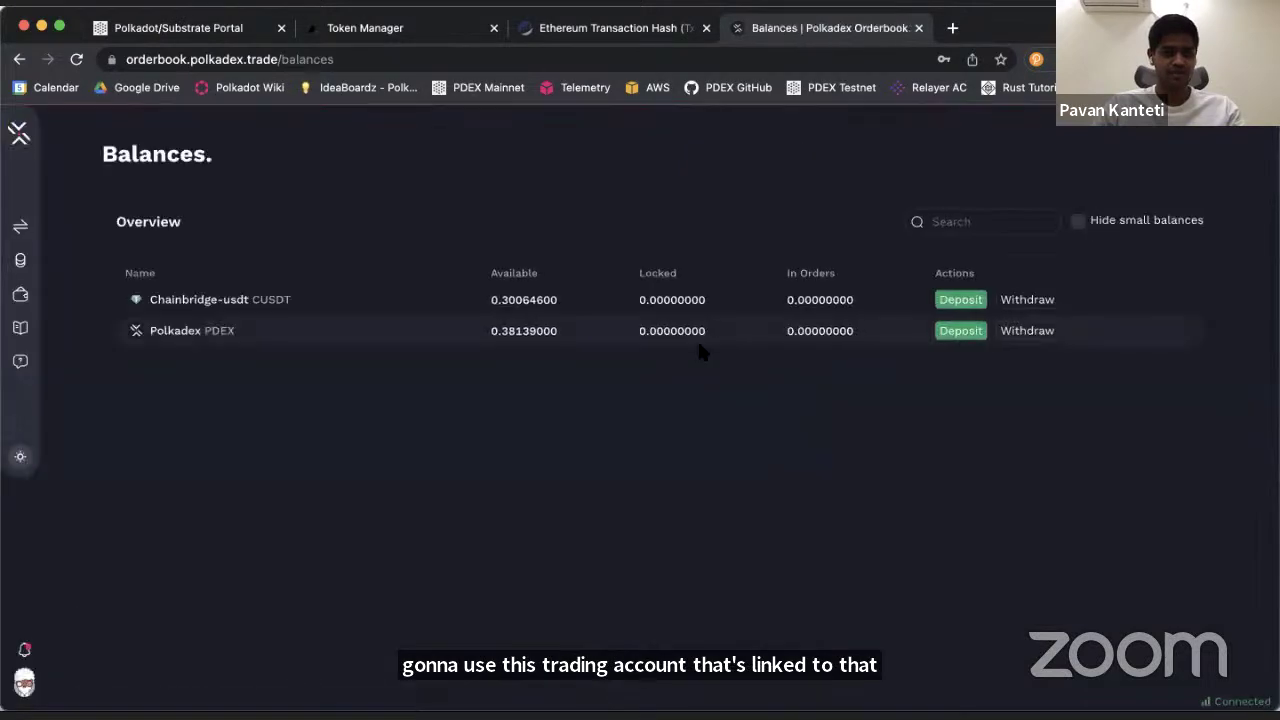
- Deposit 0.1 CHAINBRIDGE-USDT from the OB Demo funding account into the trading account and approve the transaction
{"action": "left_click", "coordinate": [960, 308]}
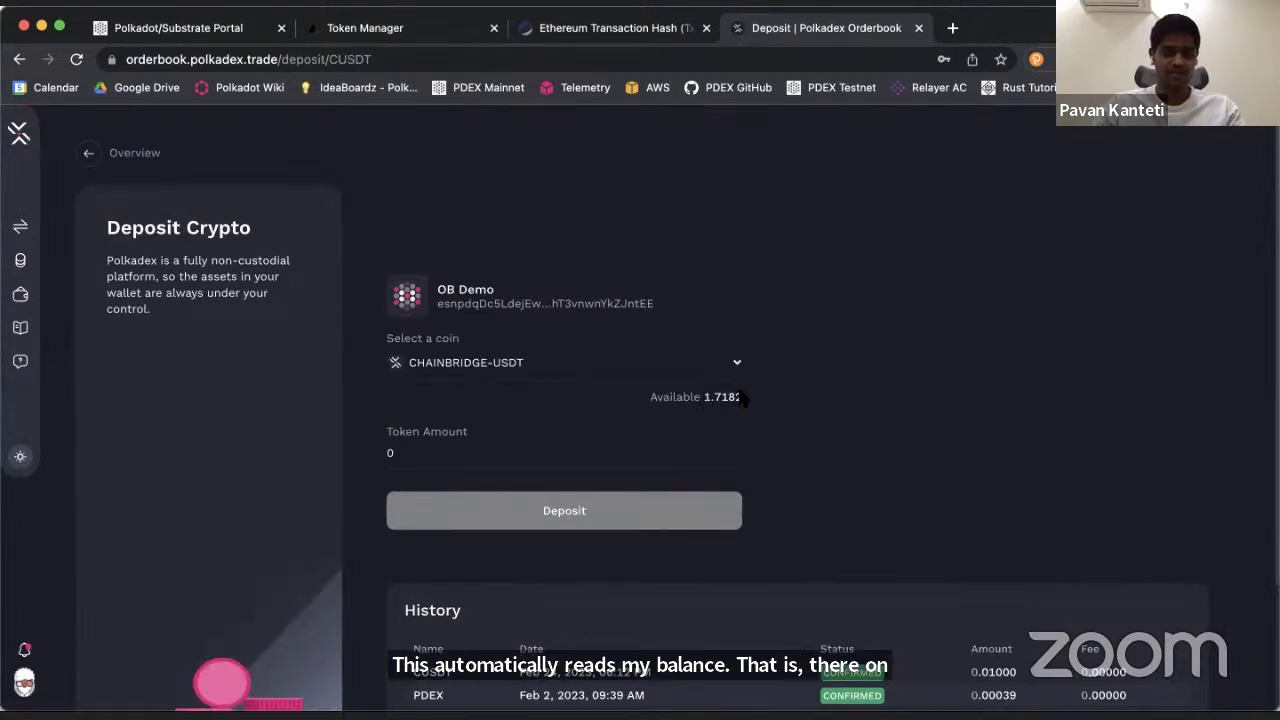
{"action": "left_click", "coordinate": [426, 445]}
{"action": "key", "text": "BackSpace"}
{"action": "key", "text": "Escape"}
{"action": "type", "text": "0.1"}
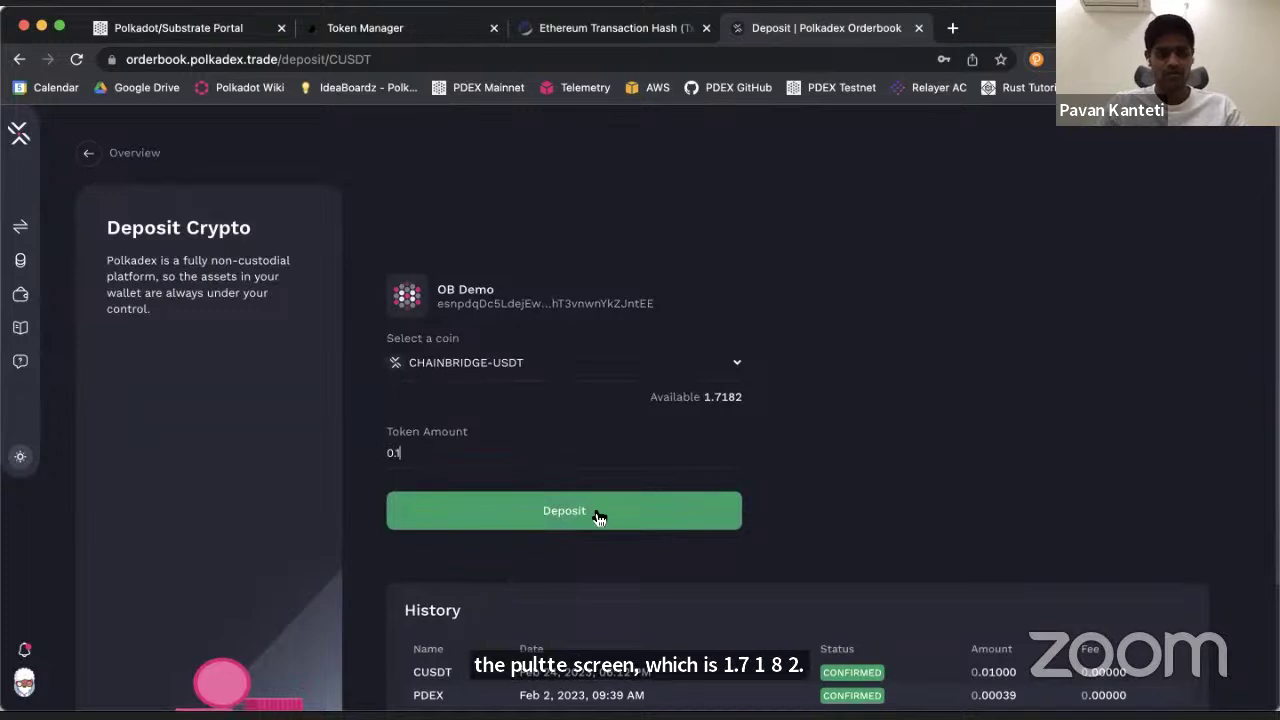
{"action": "left_click", "coordinate": [594, 512]}
{"action": "scroll", "coordinate": [650, 479], "scroll_direction": "down", "scroll_amount": 1}
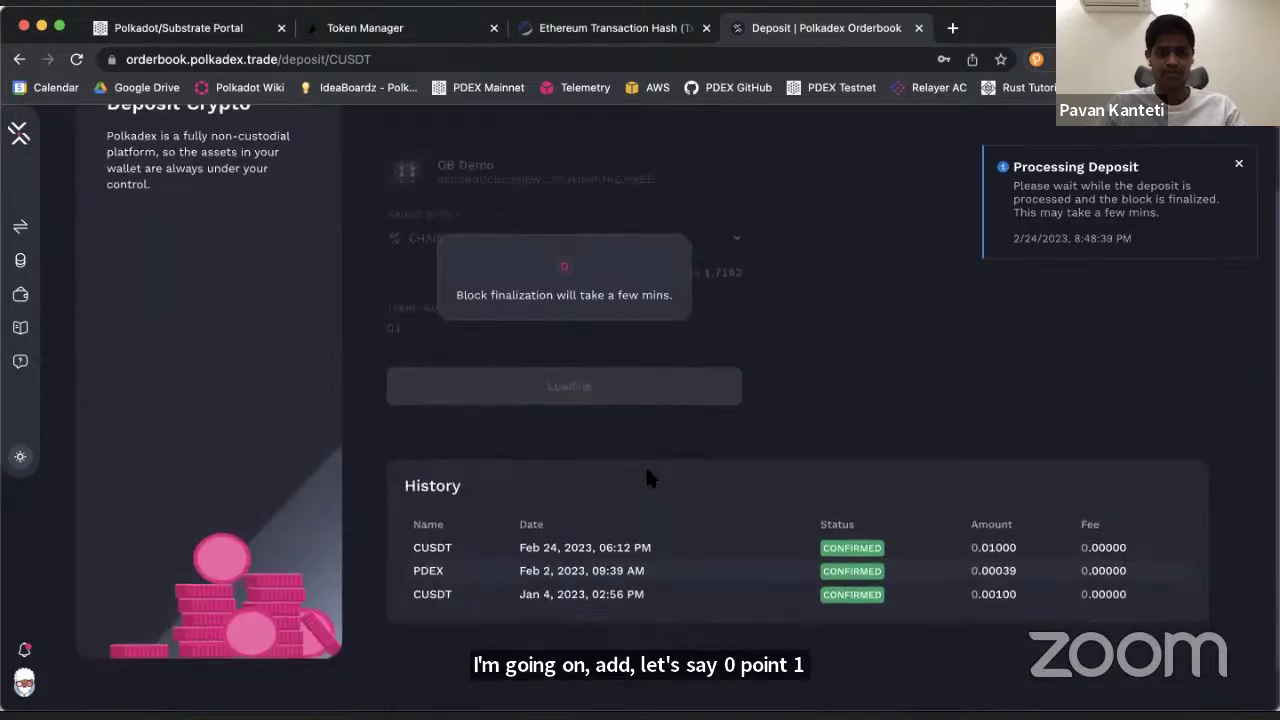
{"action": "scroll", "coordinate": [646, 475], "scroll_direction": "down", "scroll_amount": 1}
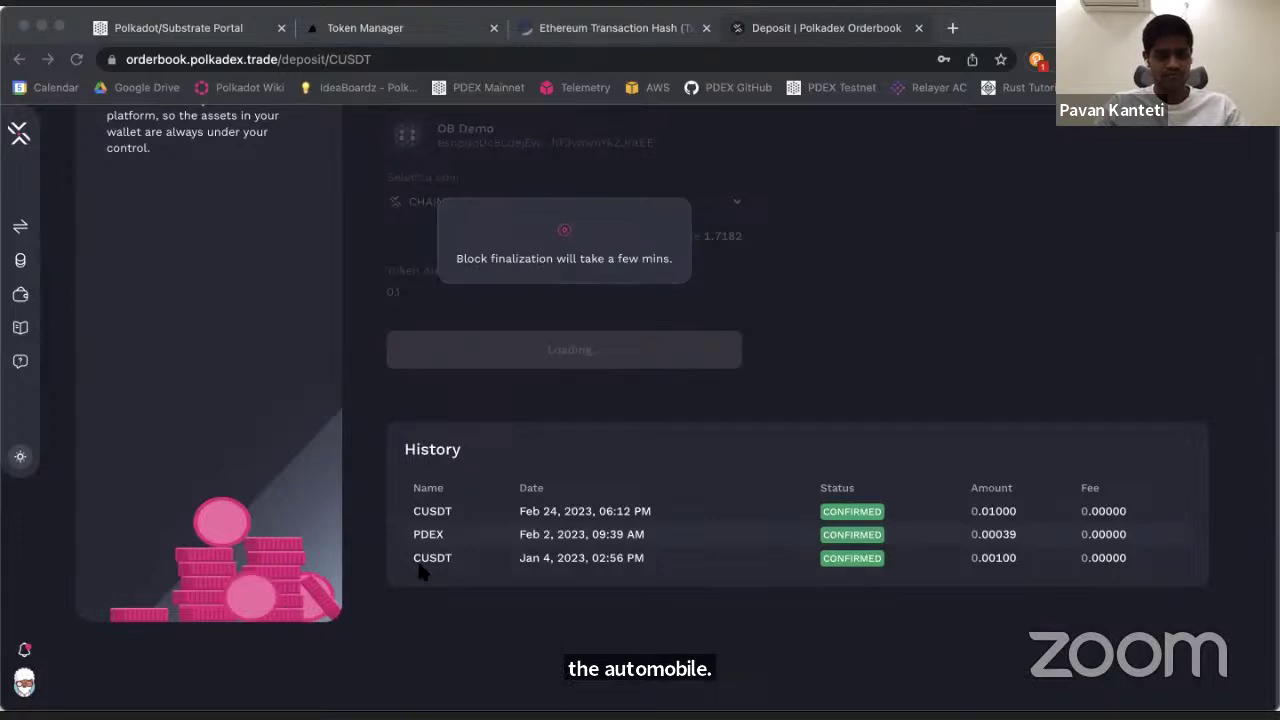
{"action": "left_click", "coordinate": [586, 457]}
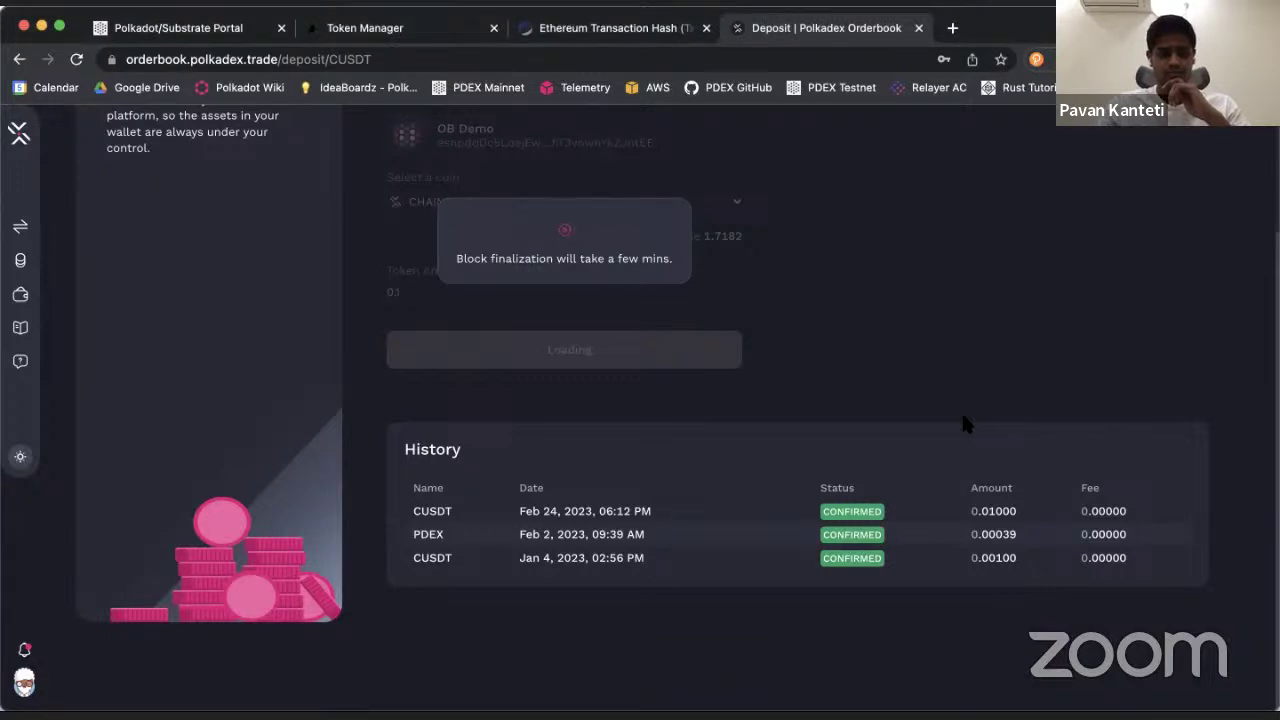
- Check the recent deposit events in the Polkadot/Substrate Portal's explorer, then return to Polkadex Orderbook and dismiss the deposit notification
{"action": "scroll", "coordinate": [965, 425], "scroll_direction": "up", "scroll_amount": 2}
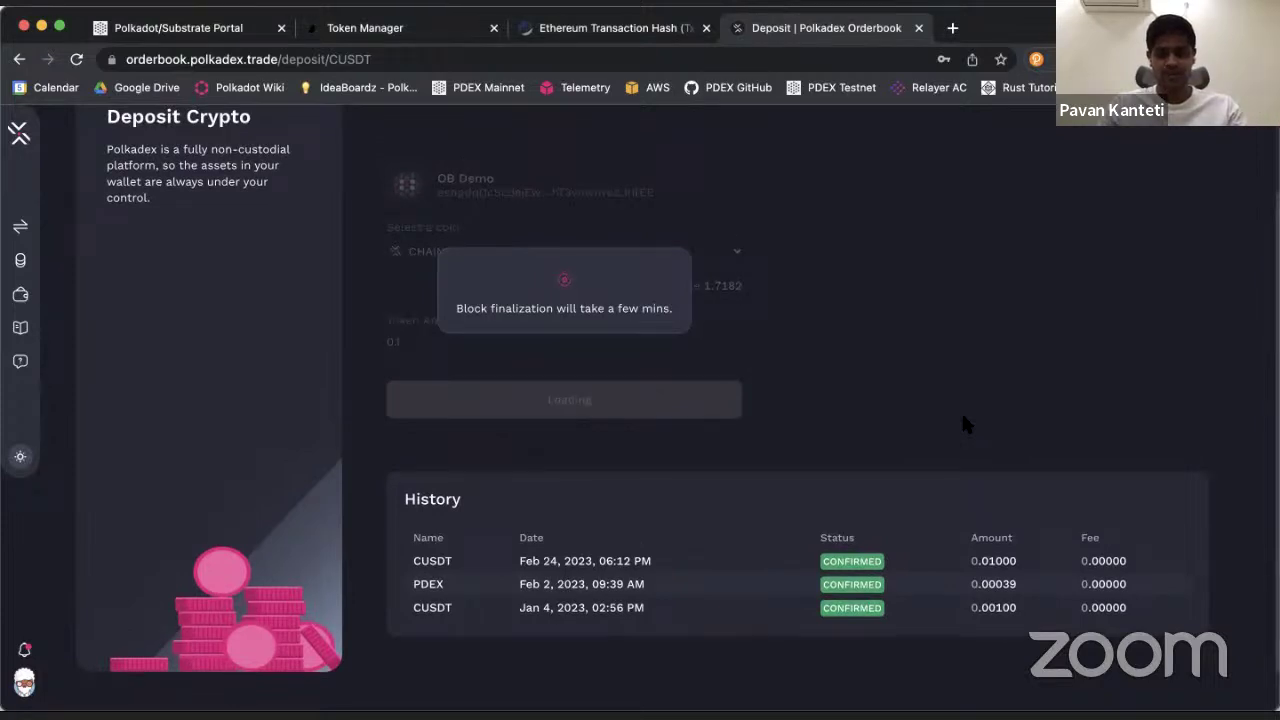
{"action": "scroll", "coordinate": [965, 425], "scroll_direction": "up", "scroll_amount": 1}
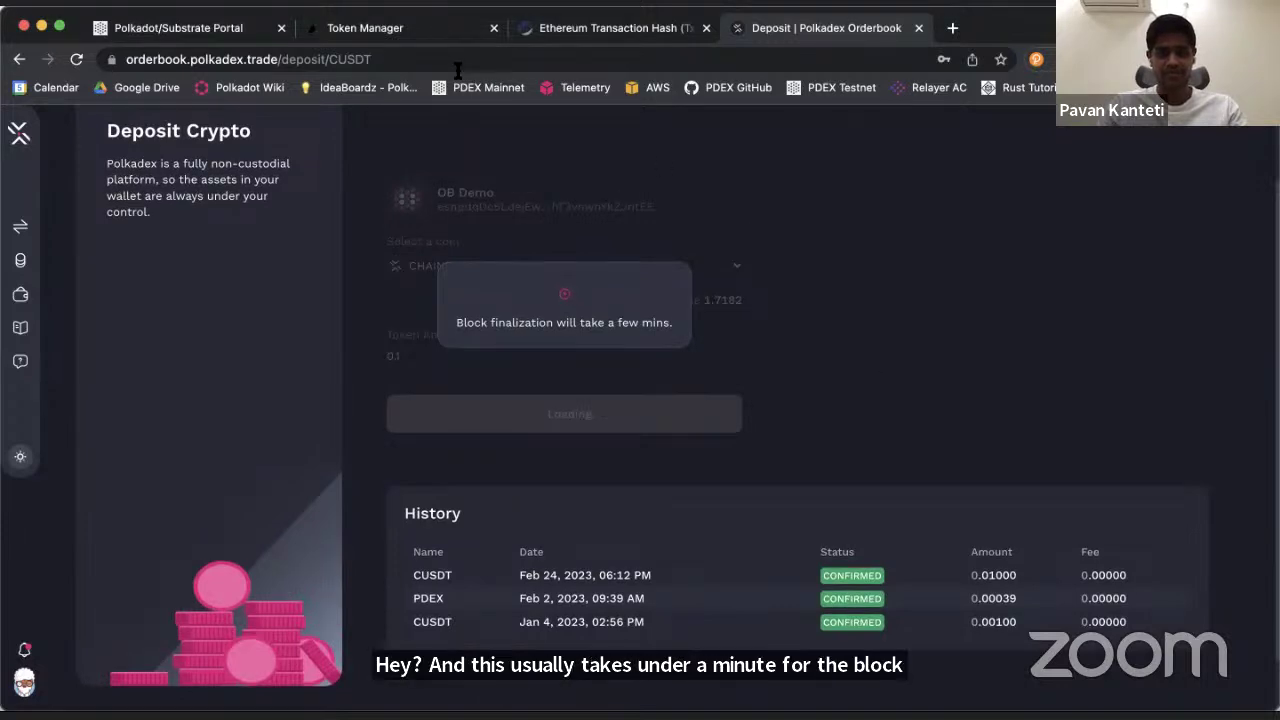
{"action": "left_click", "coordinate": [215, 30]}
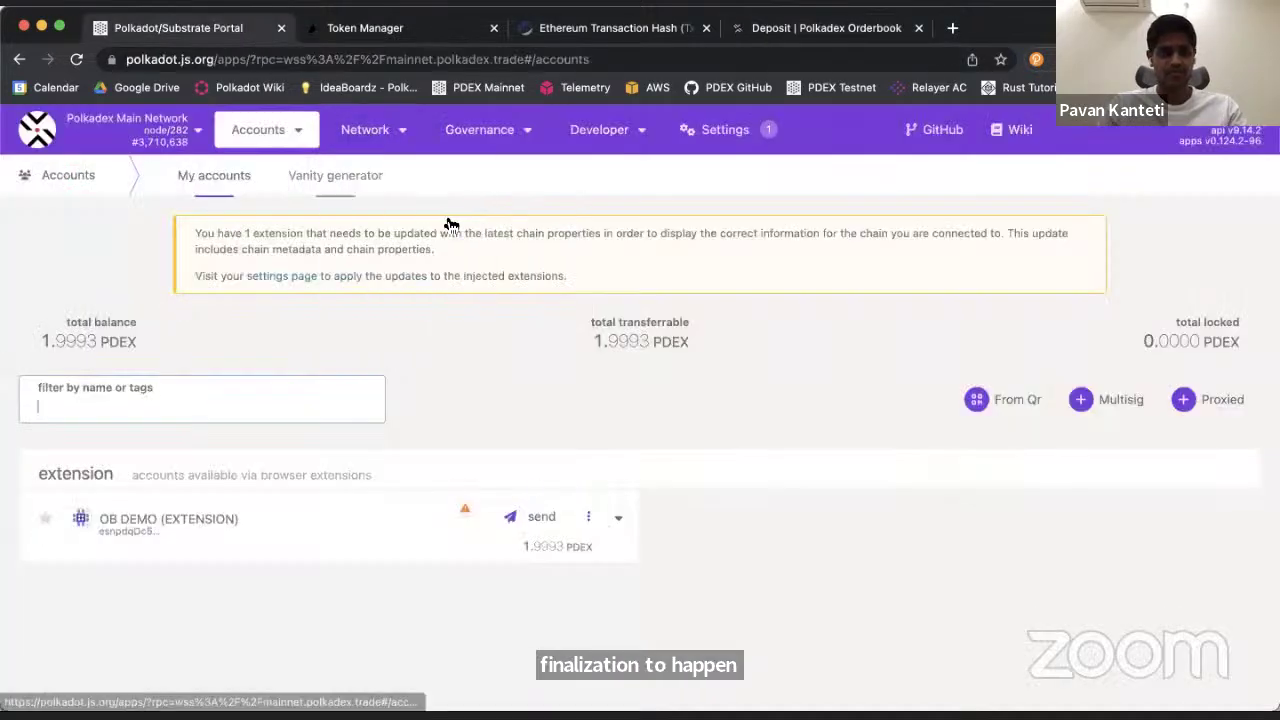
{"action": "left_click", "coordinate": [392, 176]}
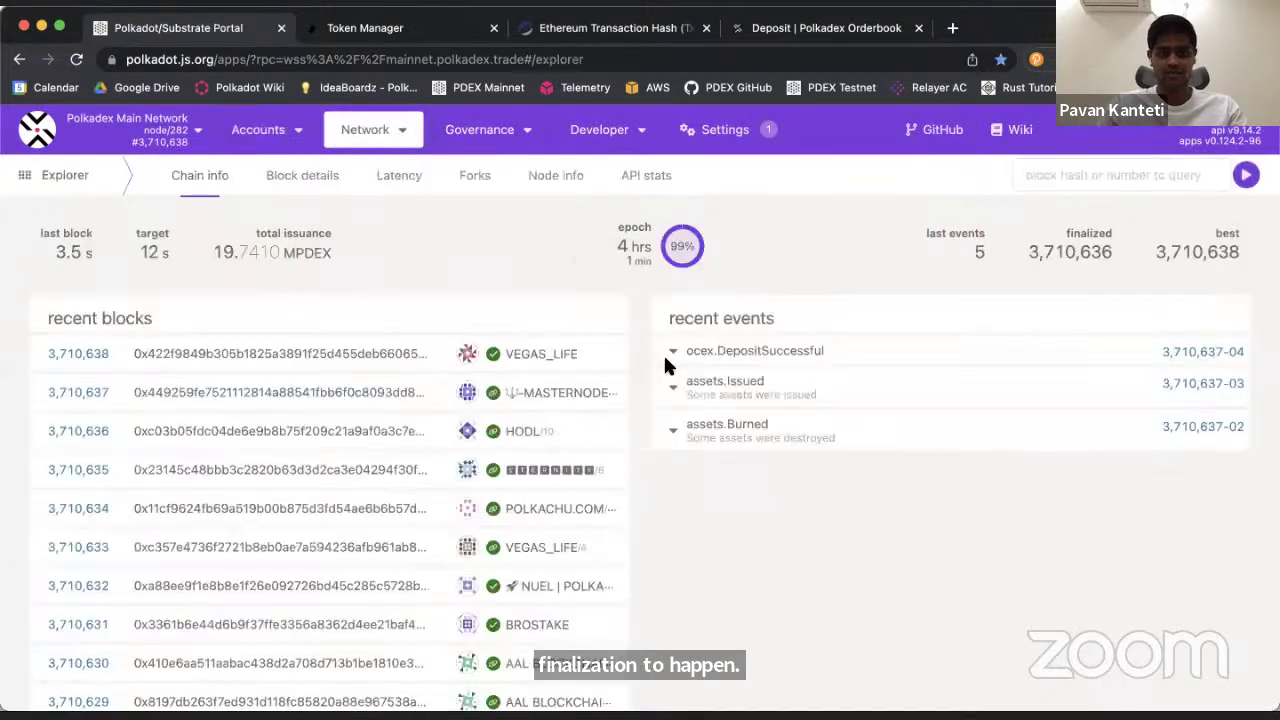
{"action": "left_click", "coordinate": [800, 29]}
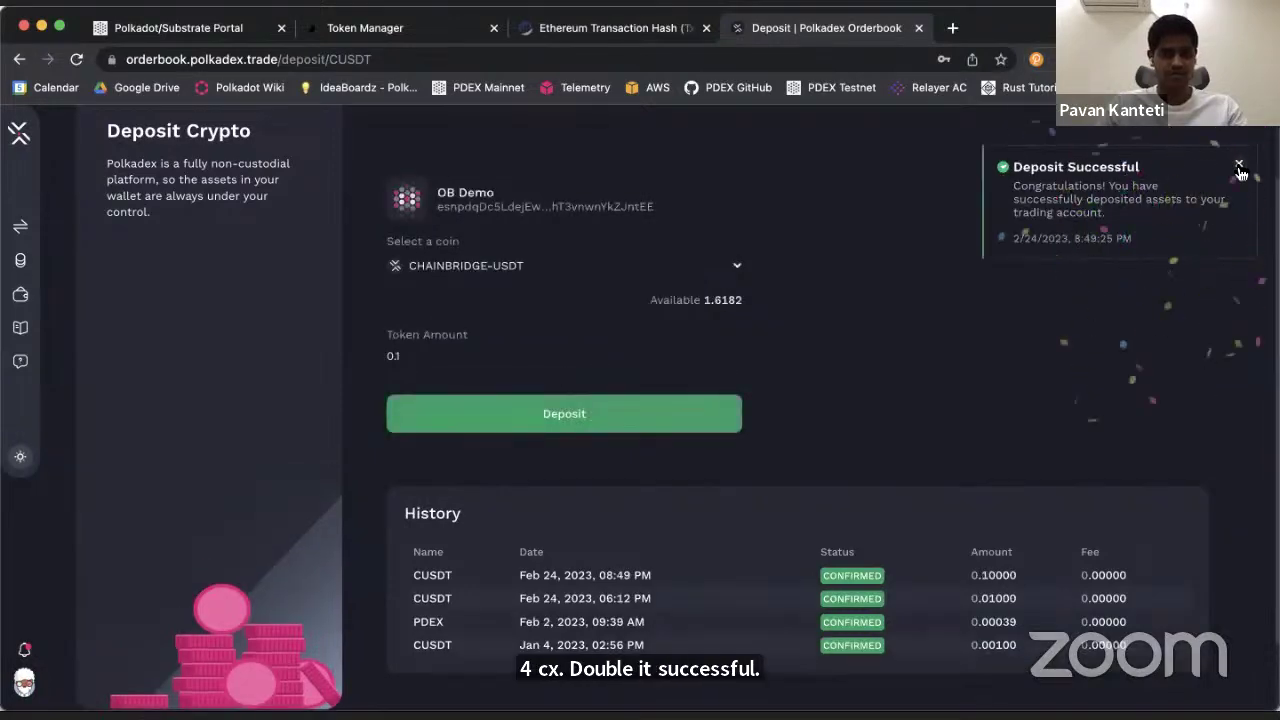
{"action": "left_click", "coordinate": [1239, 165]}
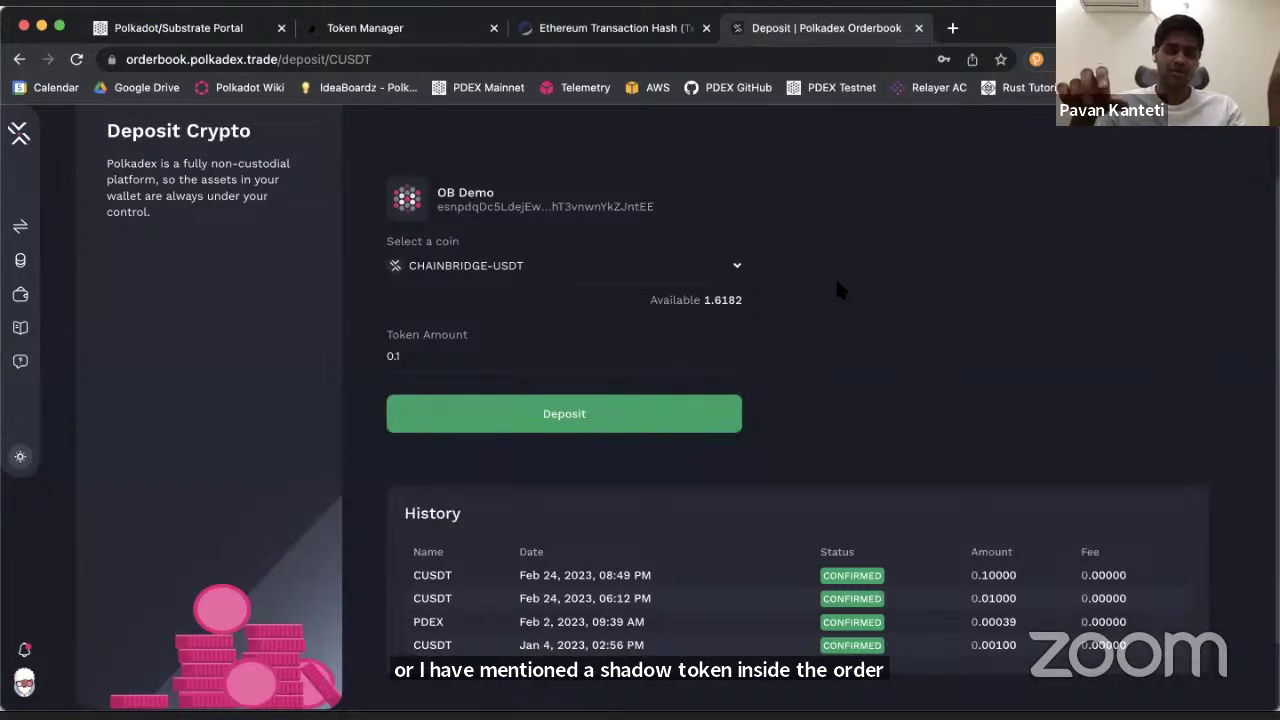
- Return to the balances overview and examine the trading account's Chainbridge-usdt and Polkadex balances
{"action": "scroll", "coordinate": [838, 288], "scroll_direction": "up", "scroll_amount": 1}
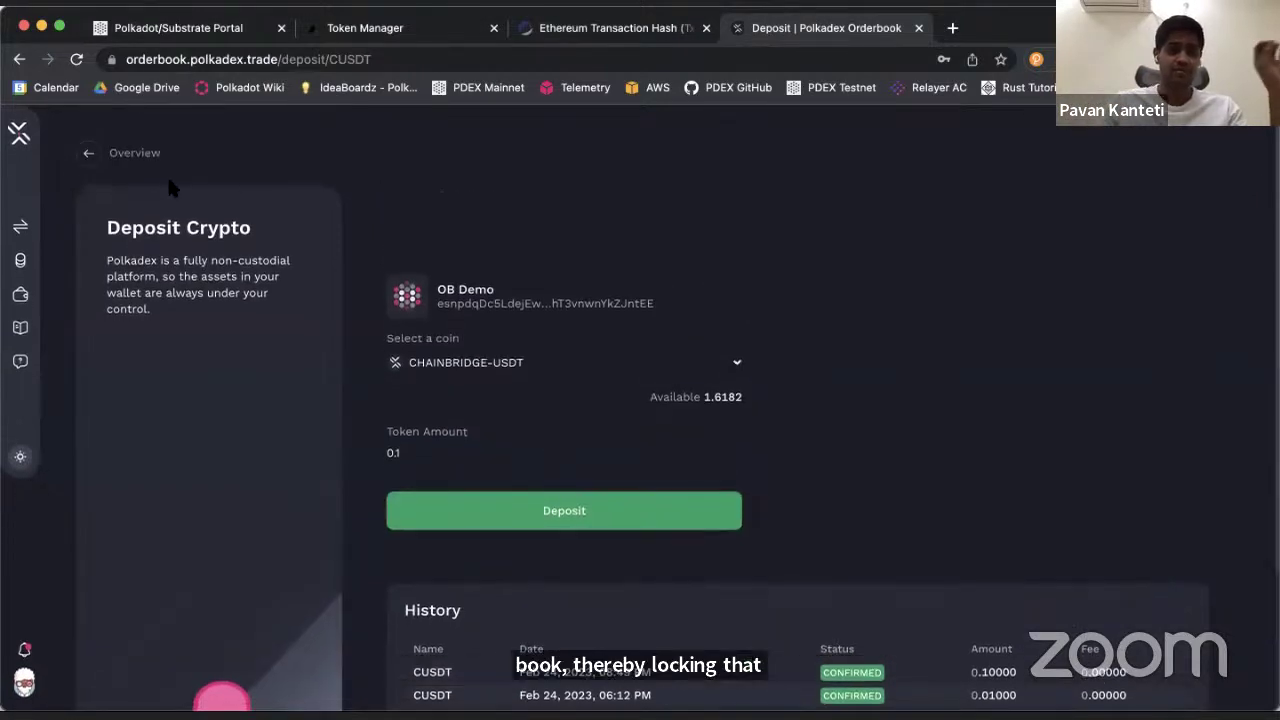
{"action": "left_click", "coordinate": [100, 153]}
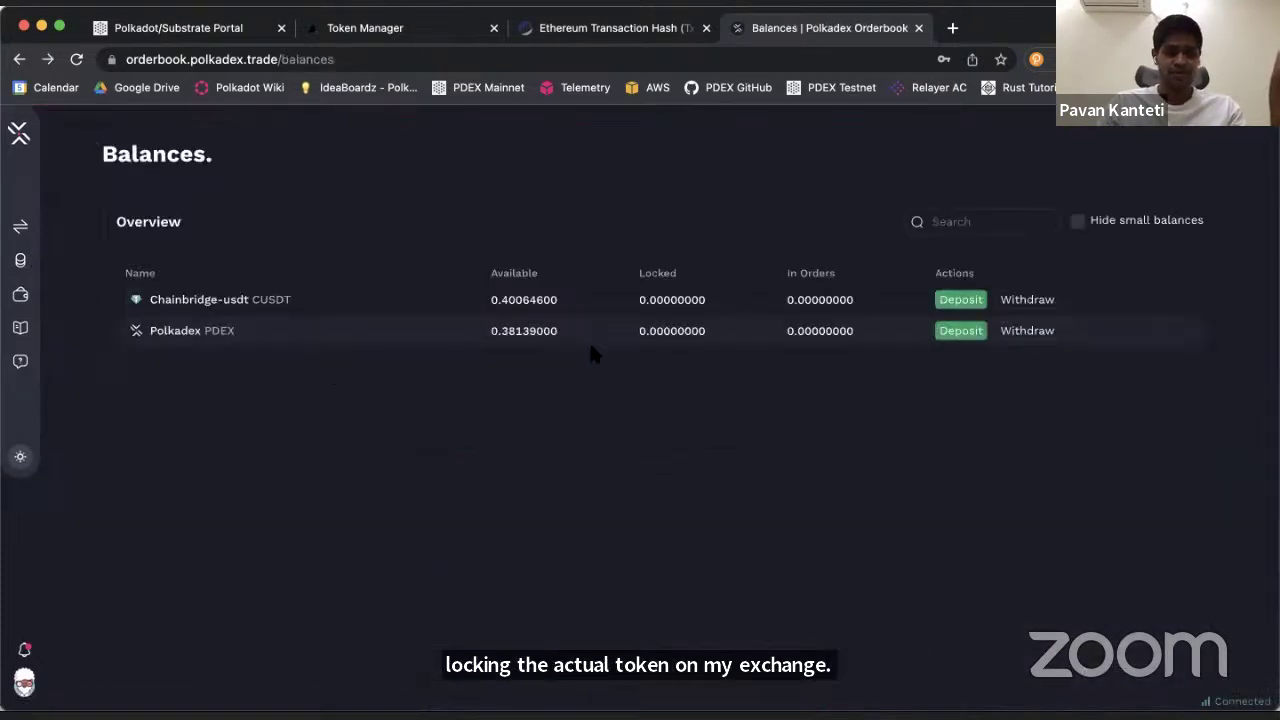
{"action": "left_click_drag", "start_coordinate": [258, 300], "coordinate": [290, 300]}
{"action": "double_click", "coordinate": [206, 330]}
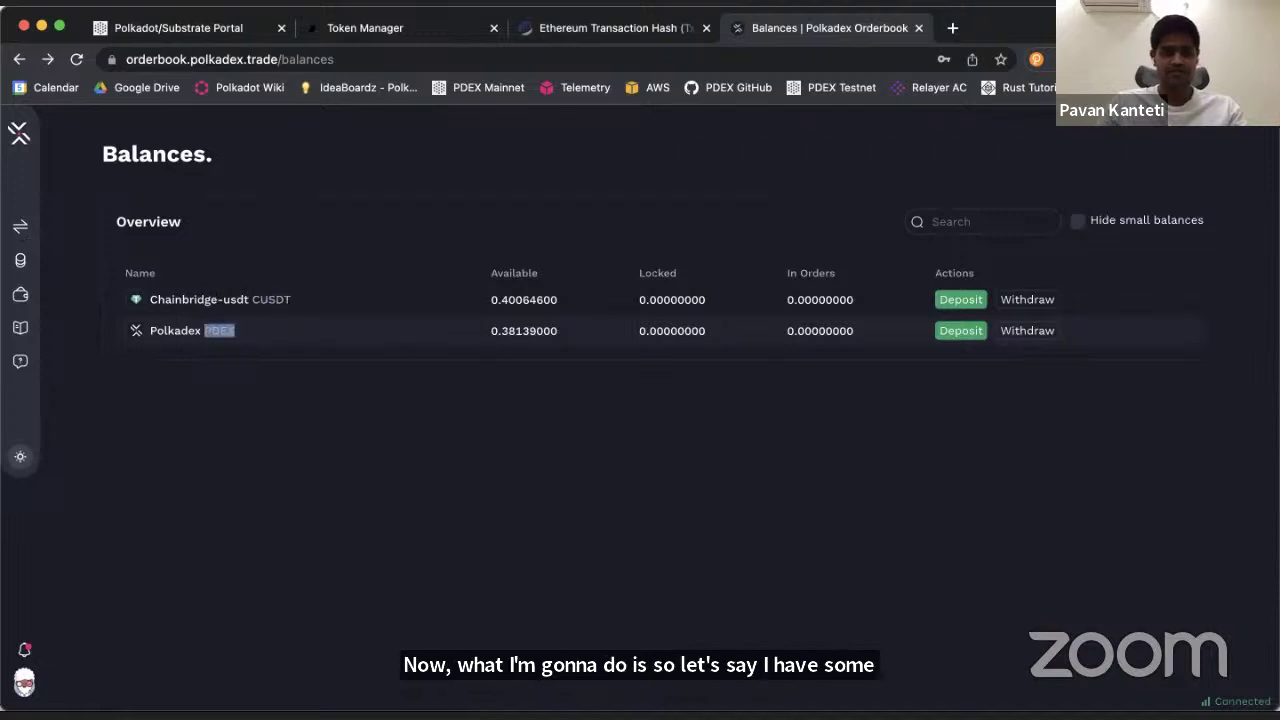
- Open the PDEX/CUSDT exchange page and use the lowest sell offer in the order book, 2.1113 CUSDT, as the buy price
{"action": "left_click", "coordinate": [21, 230]}
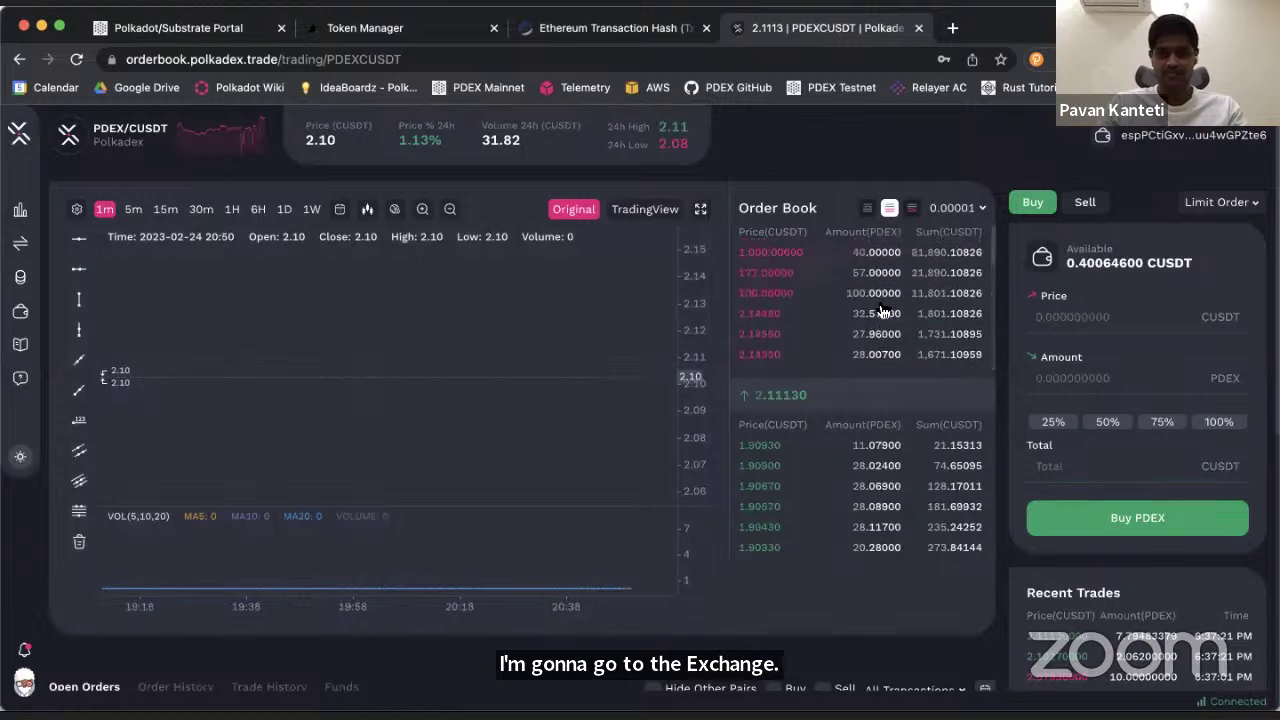
{"action": "scroll", "coordinate": [885, 308], "scroll_direction": "down", "scroll_amount": 5}
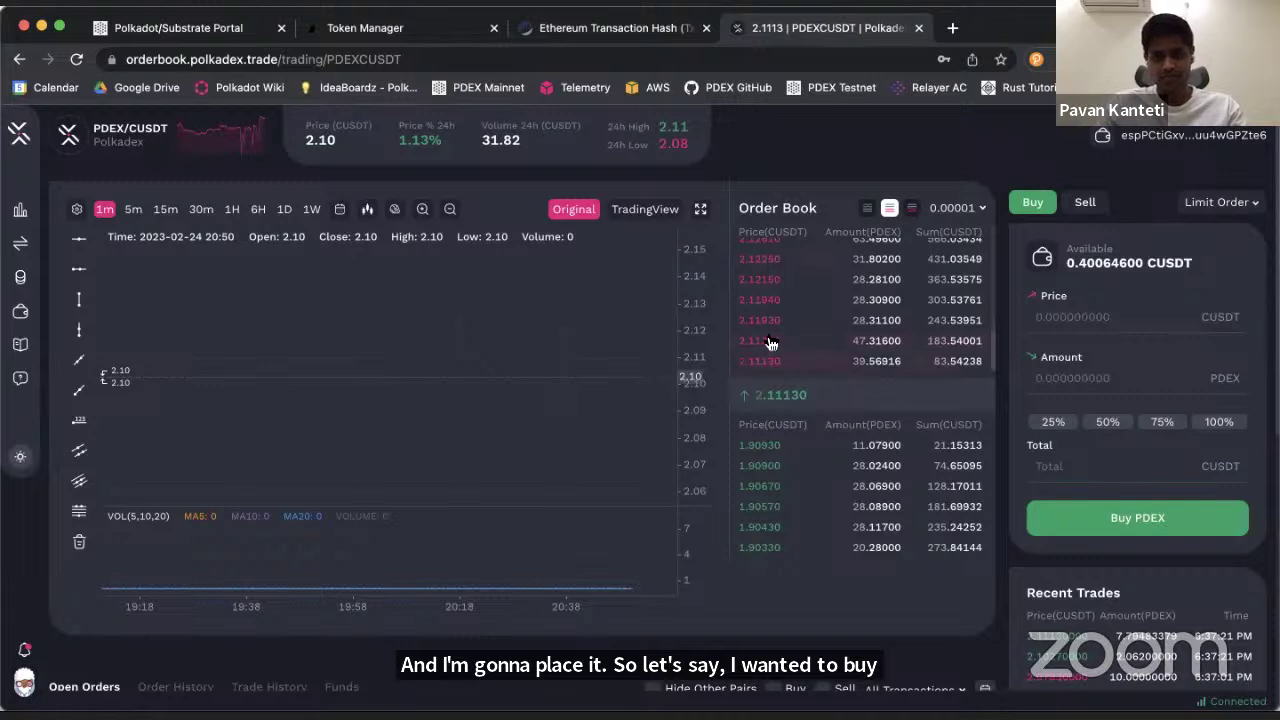
{"action": "scroll", "coordinate": [768, 345], "scroll_direction": "down", "scroll_amount": 1}
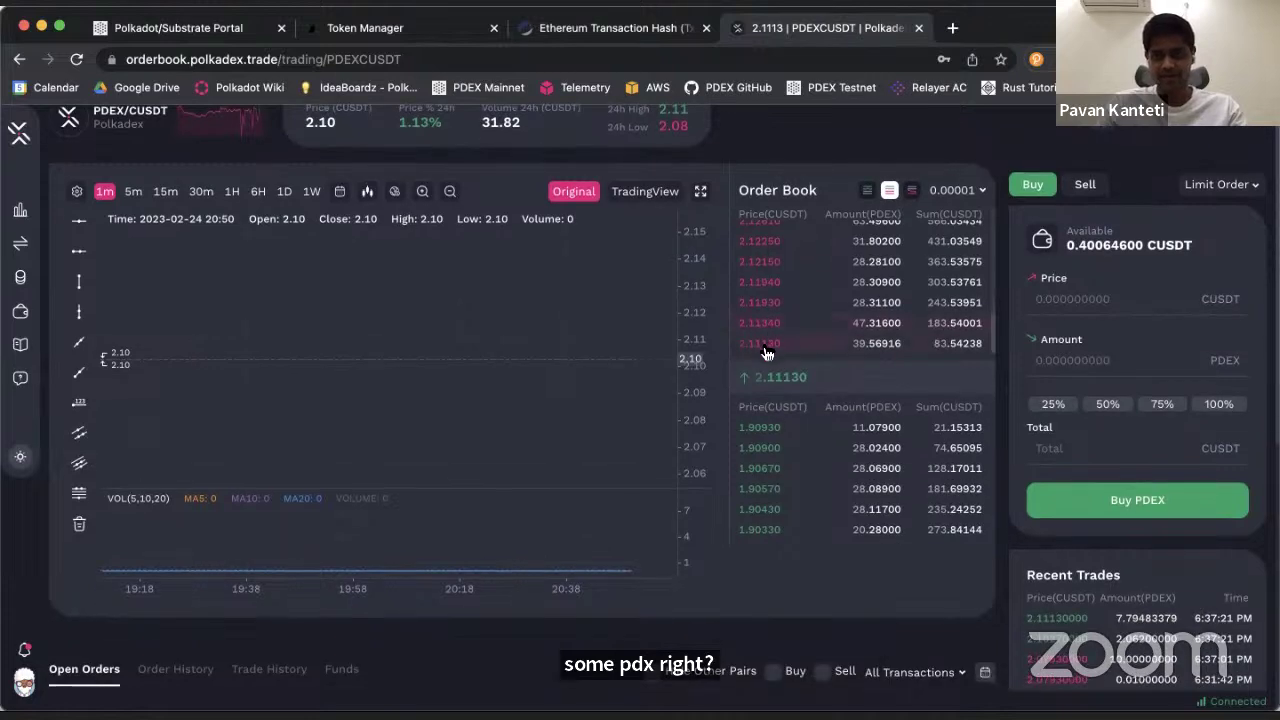
{"action": "left_click", "coordinate": [766, 345]}
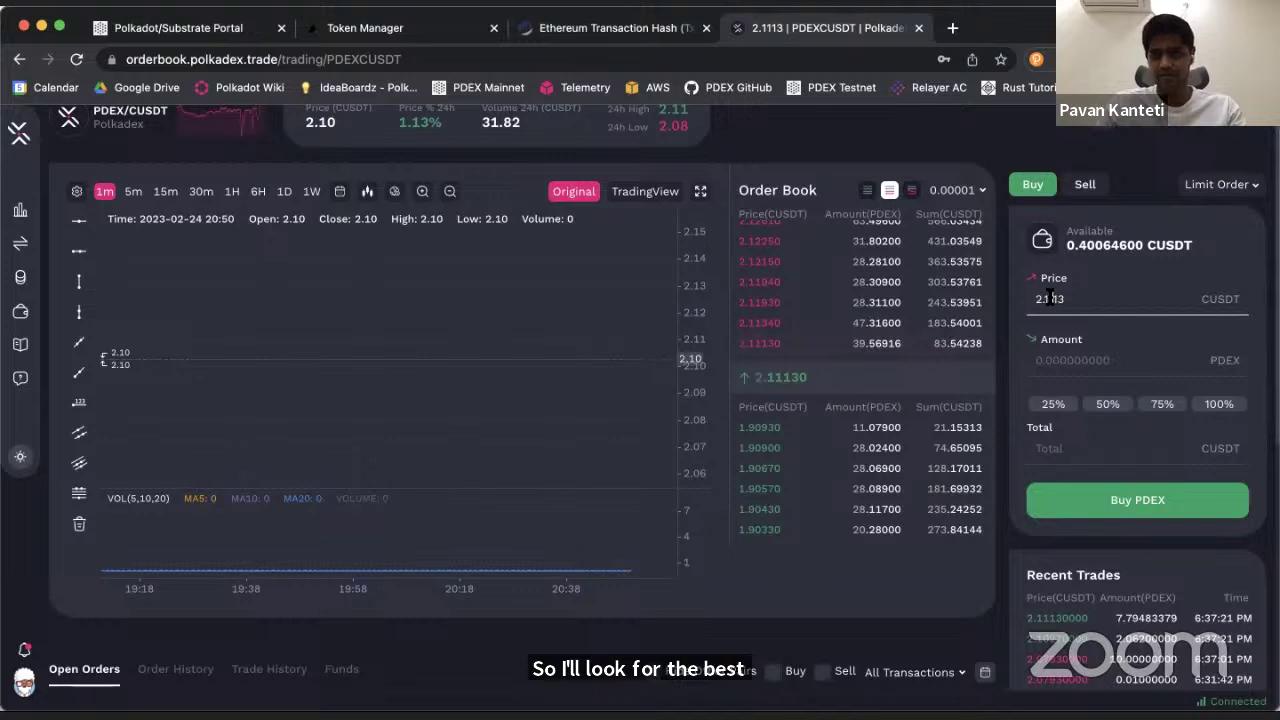
- Set the buy amount to 0.1 PDEX, check the total cost in CUSDT, and place the limit buy order
{"action": "left_click", "coordinate": [1060, 366]}
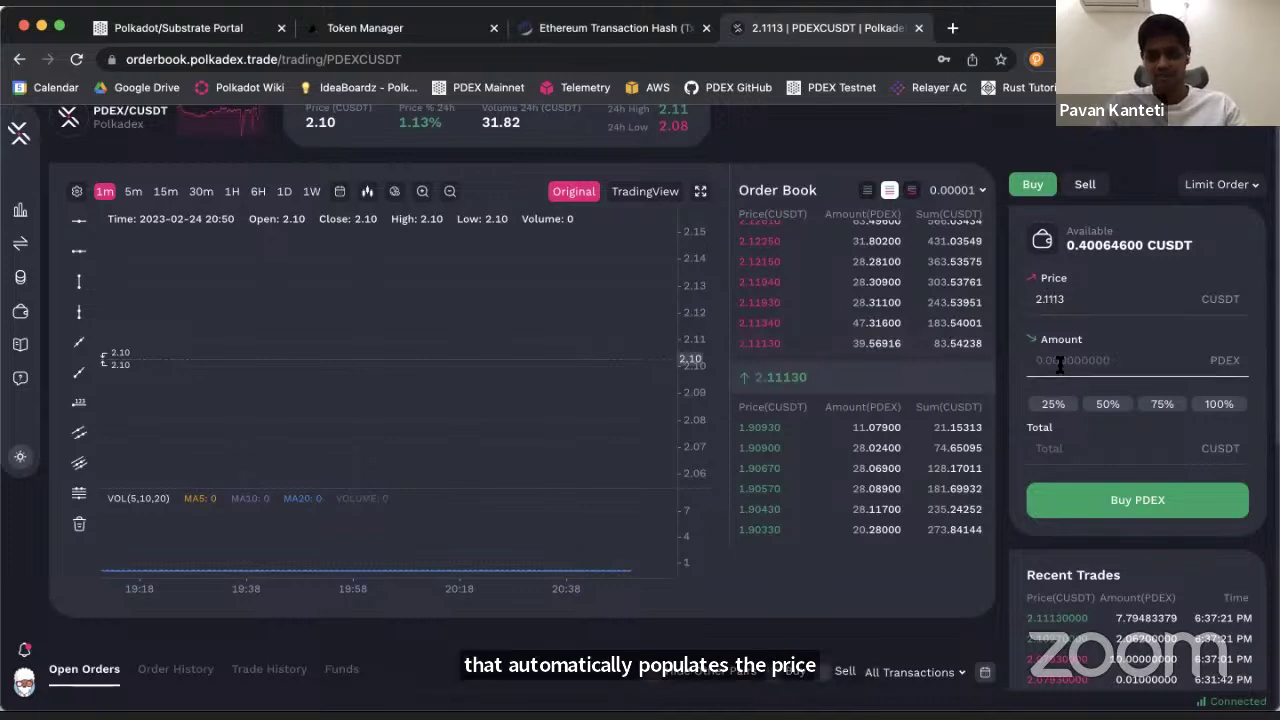
{"action": "type", "text": "0.2"}
{"action": "key", "text": "BackSpace"}
{"action": "type", "text": "1"}
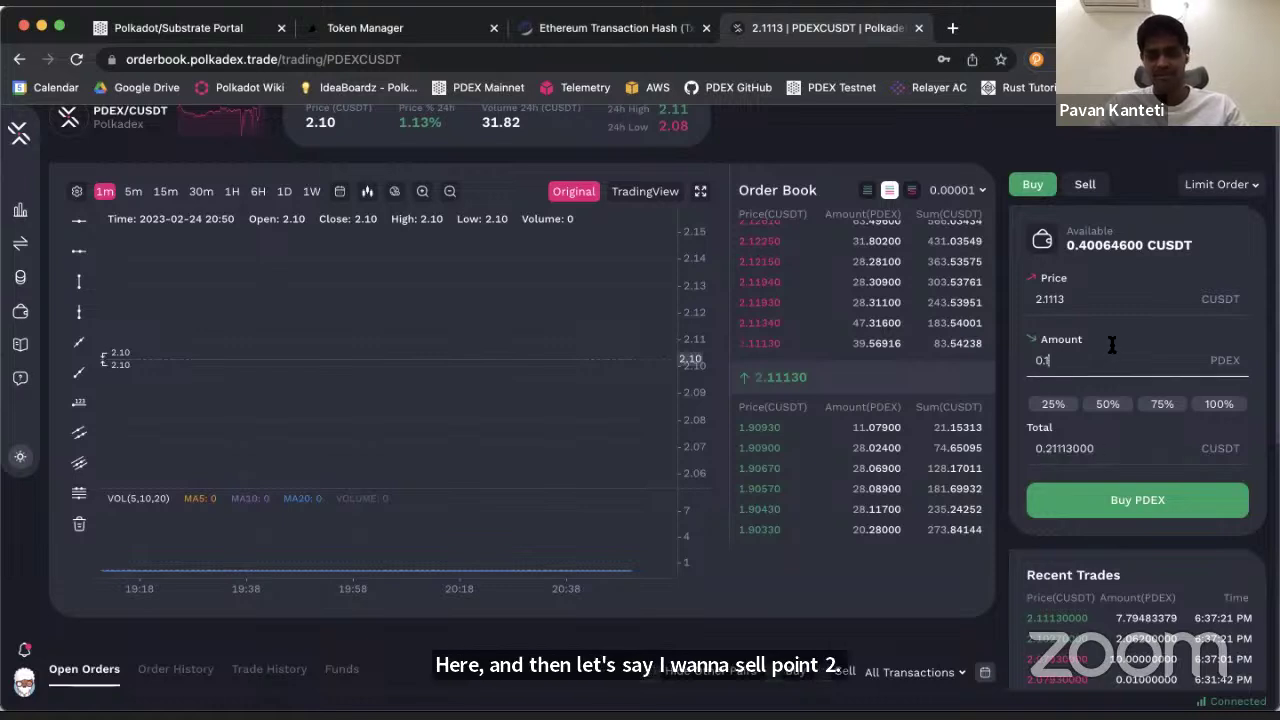
{"action": "double_click", "coordinate": [1060, 450]}
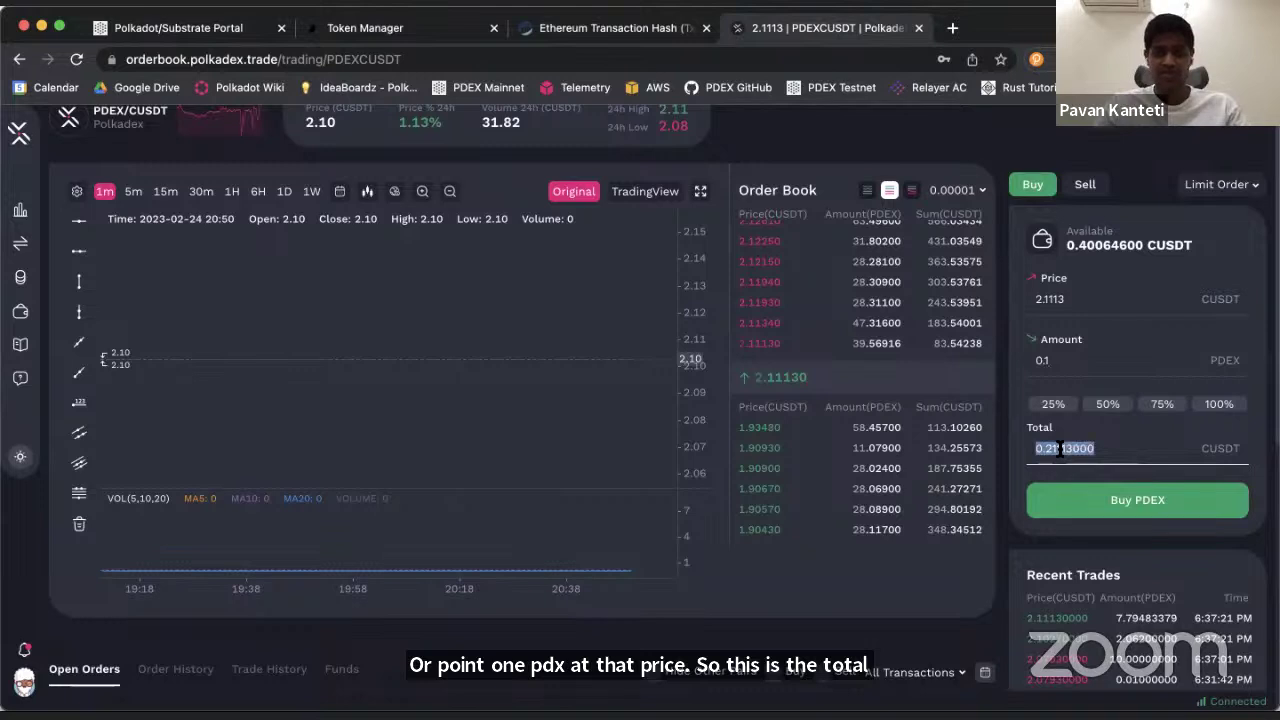
{"action": "left_click", "coordinate": [1065, 363]}
{"action": "left_click", "coordinate": [1130, 515]}
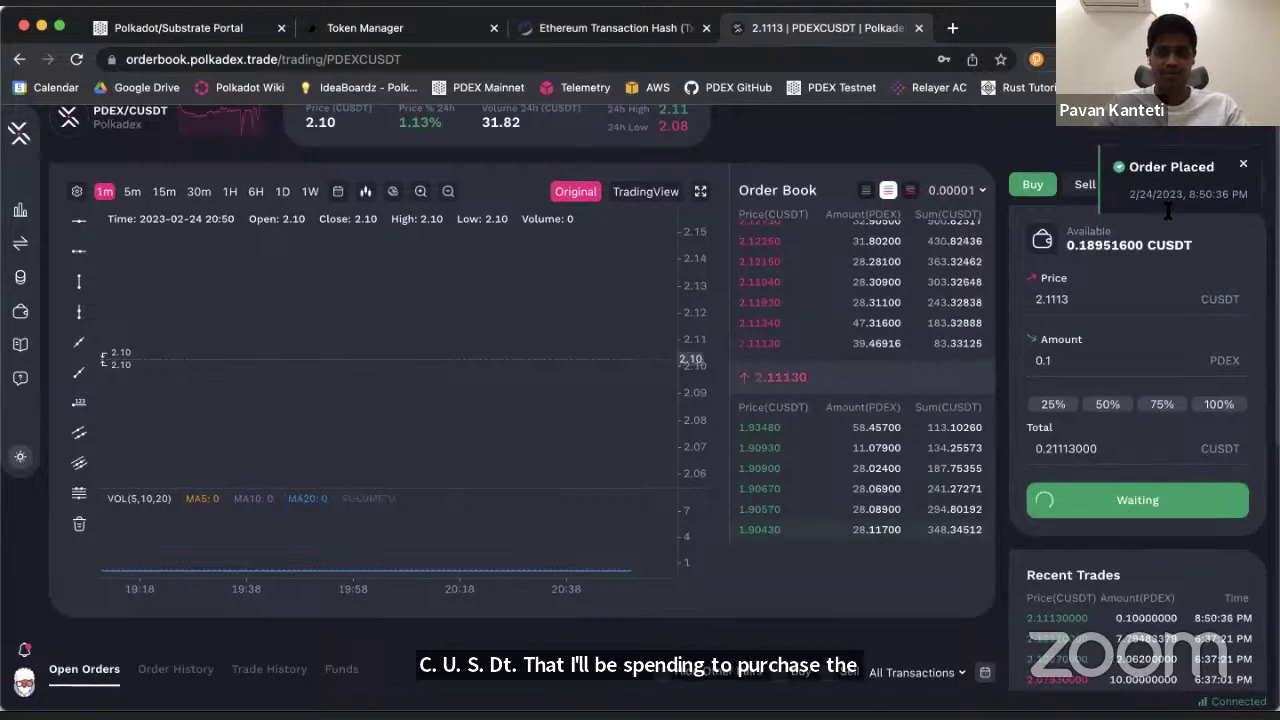
- Check the new limit order's price, total and filled amount in the order history
{"action": "scroll", "coordinate": [1025, 296], "scroll_direction": "down", "scroll_amount": 2}
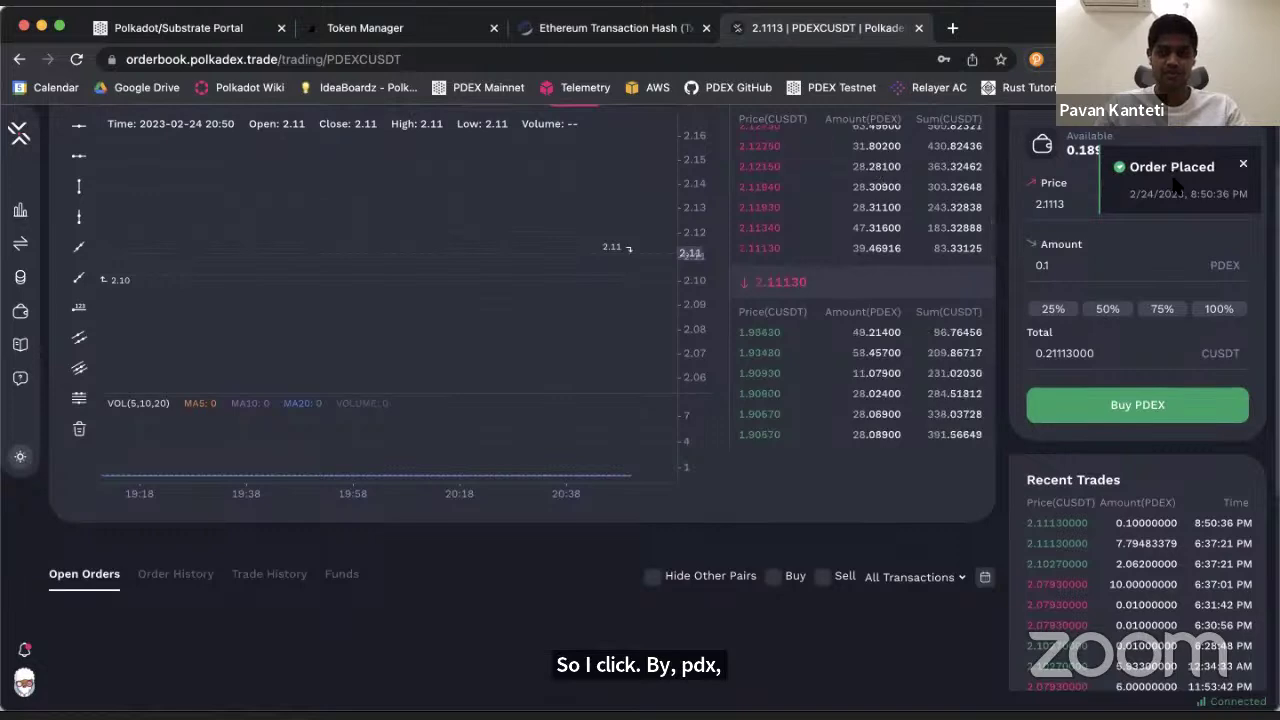
{"action": "left_click", "coordinate": [175, 573]}
{"action": "scroll", "coordinate": [165, 562], "scroll_direction": "down", "scroll_amount": 3}
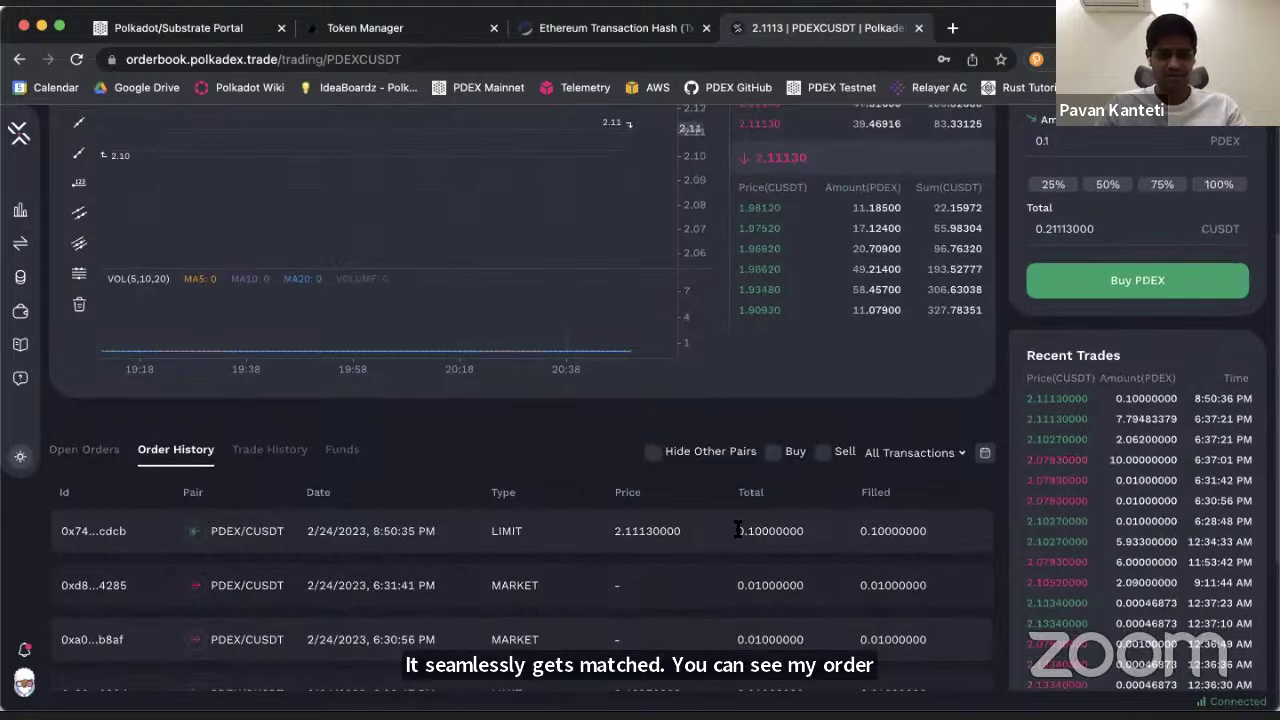
{"action": "double_click", "coordinate": [771, 531]}
{"action": "double_click", "coordinate": [644, 531]}
{"action": "left_click", "coordinate": [741, 527]}
{"action": "double_click", "coordinate": [893, 531]}
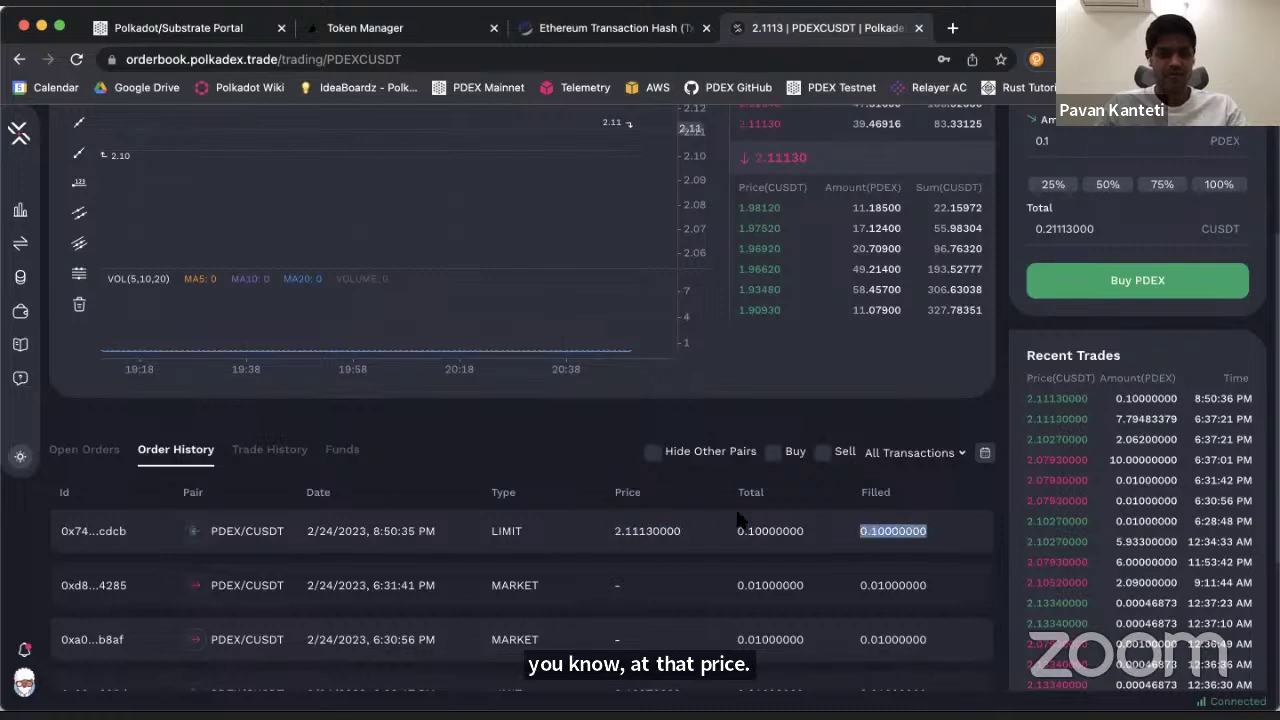
- Check the executed buy in the trade history and examine the available PDEX balance in the funds list
{"action": "scroll", "coordinate": [741, 520], "scroll_direction": "up", "scroll_amount": 1}
{"action": "left_click", "coordinate": [269, 486]}
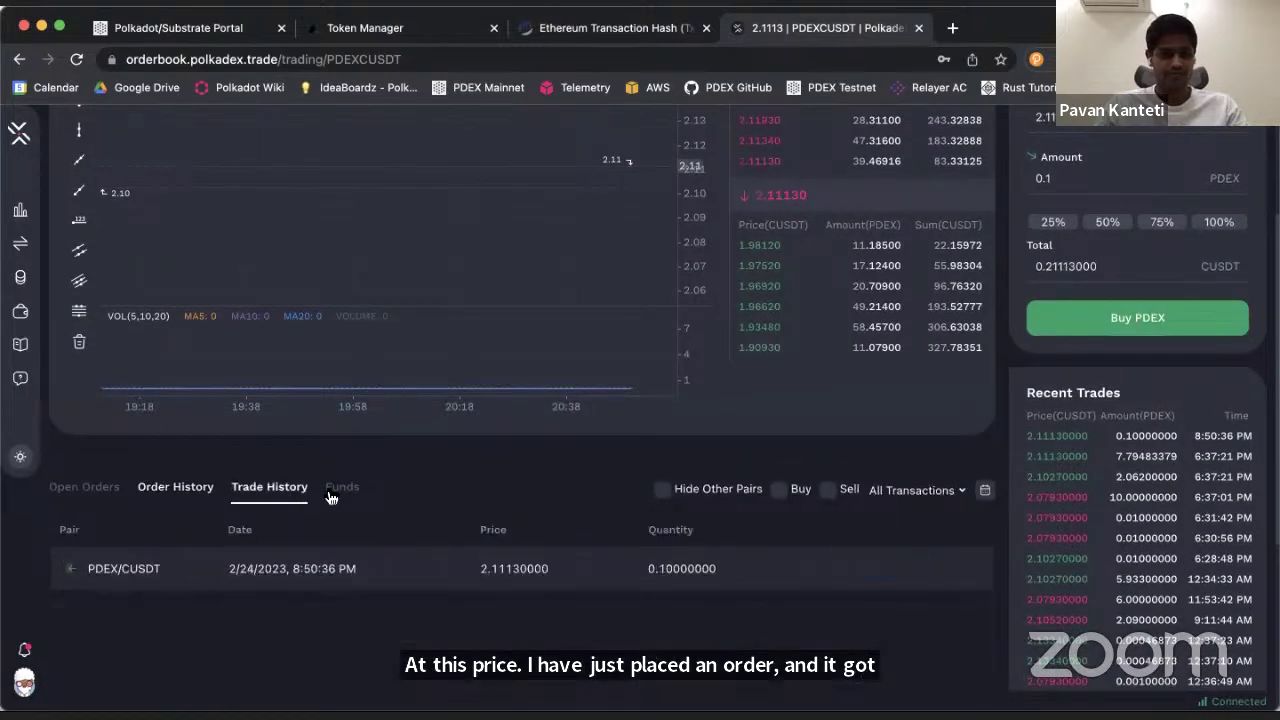
{"action": "left_click", "coordinate": [342, 486]}
{"action": "scroll", "coordinate": [451, 504], "scroll_direction": "down", "scroll_amount": 1}
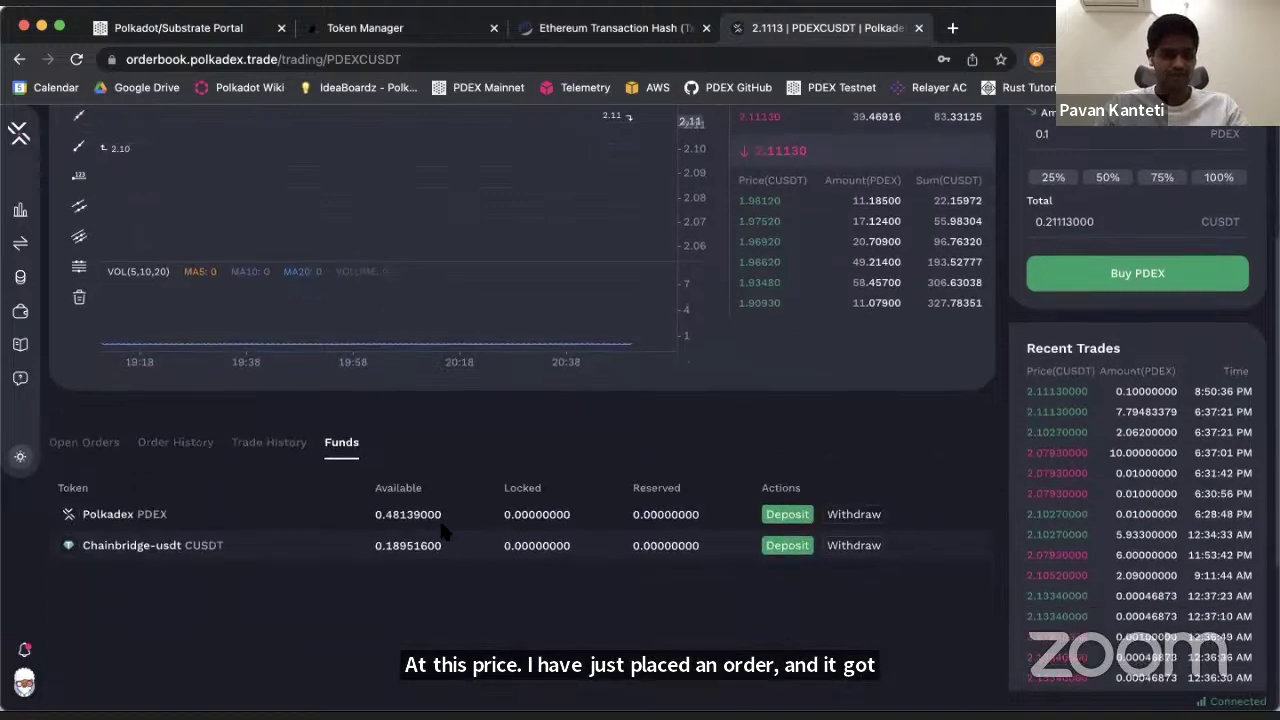
{"action": "double_click", "coordinate": [397, 515]}
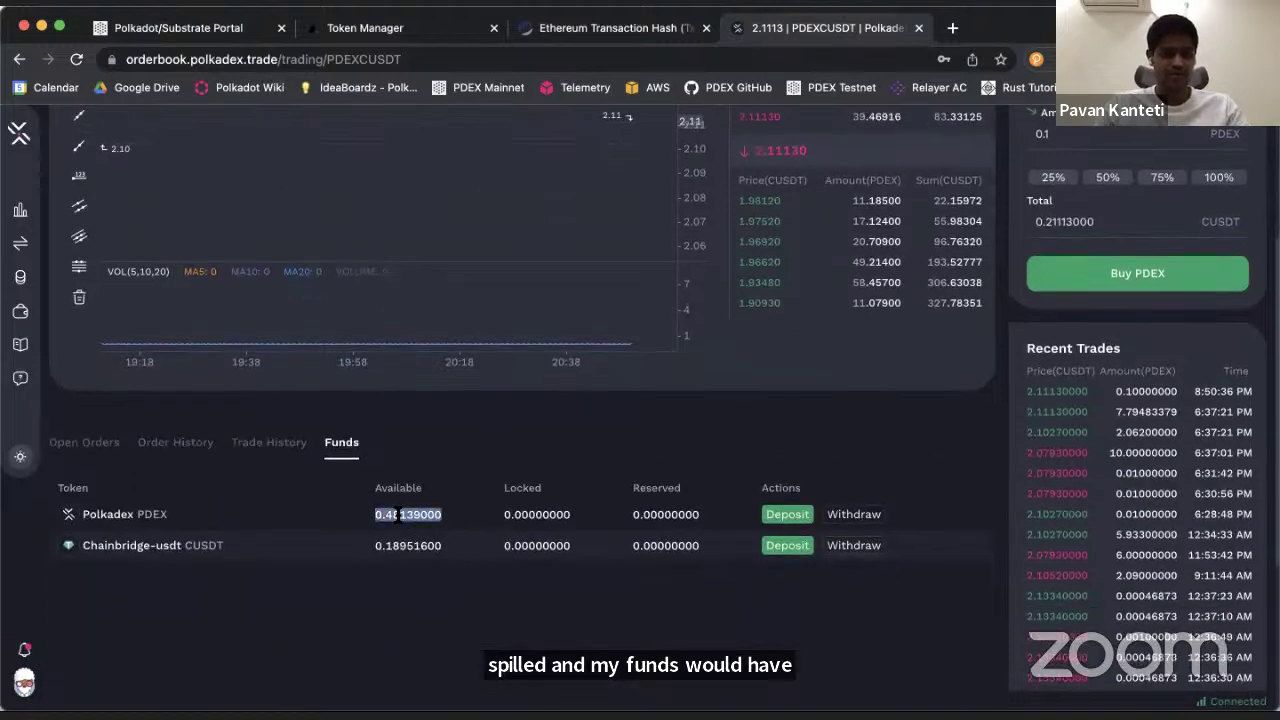
{"action": "scroll", "coordinate": [645, 498], "scroll_direction": "up", "scroll_amount": 4}
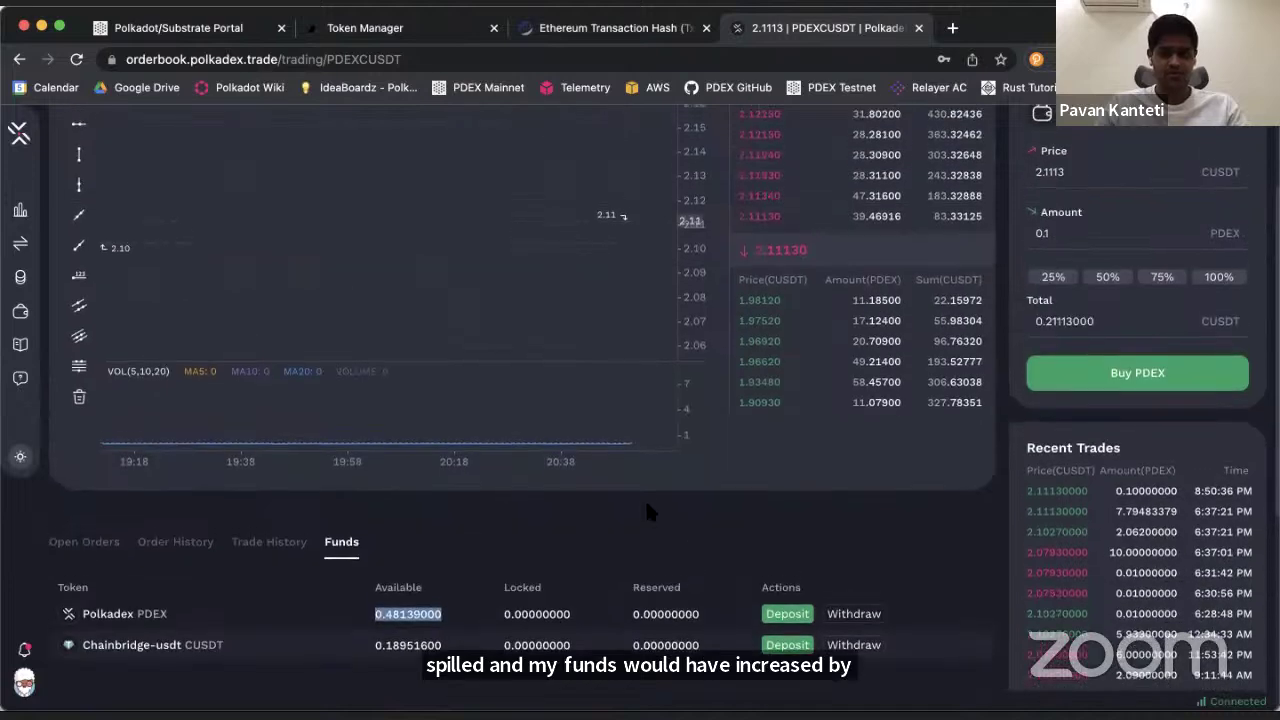
- Switch the order form to a market sell, enter an amount of 0.1 PDEX and place the order
{"action": "scroll", "coordinate": [647, 505], "scroll_direction": "up", "scroll_amount": 2}
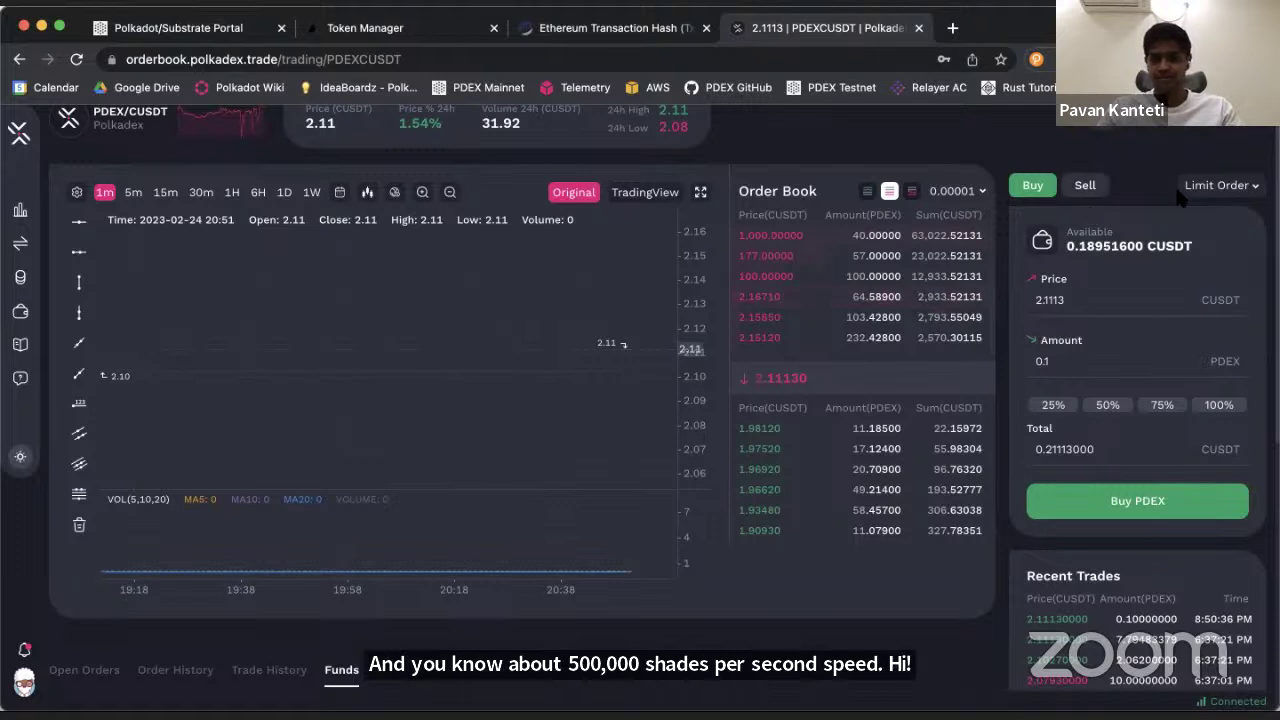
{"action": "left_click", "coordinate": [1236, 187]}
{"action": "left_click", "coordinate": [1163, 262]}
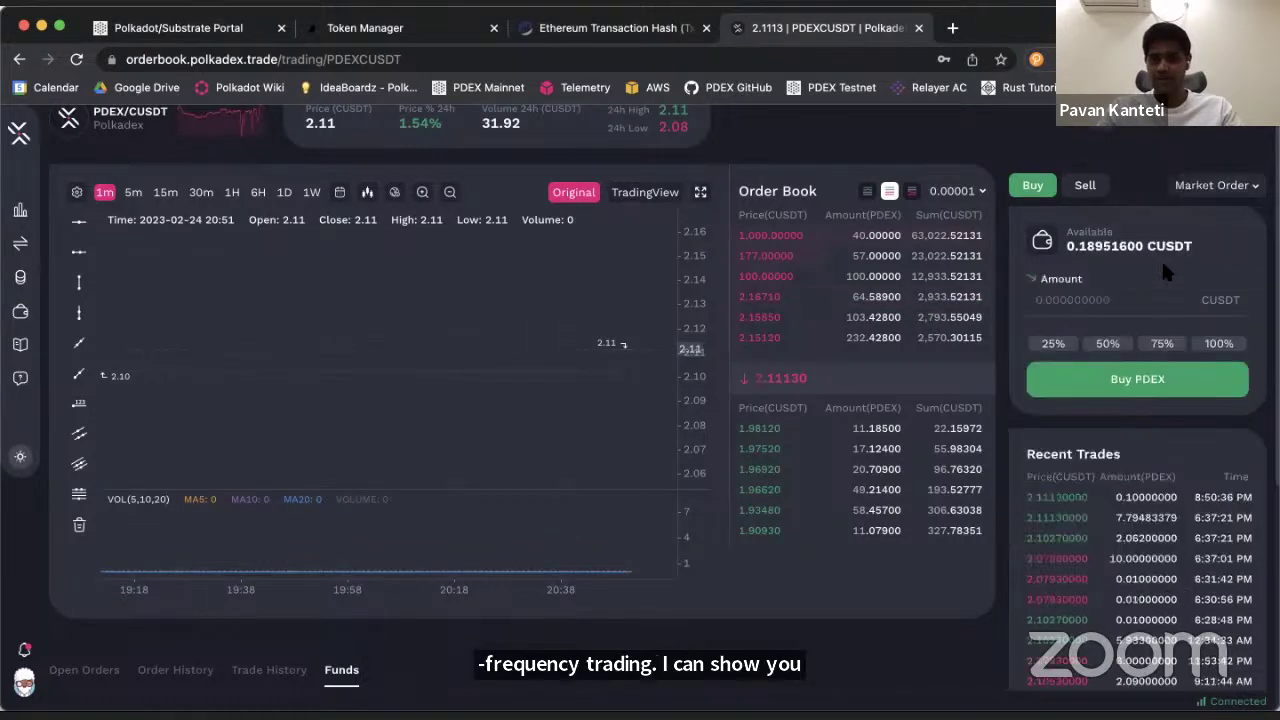
{"action": "left_click", "coordinate": [1088, 189]}
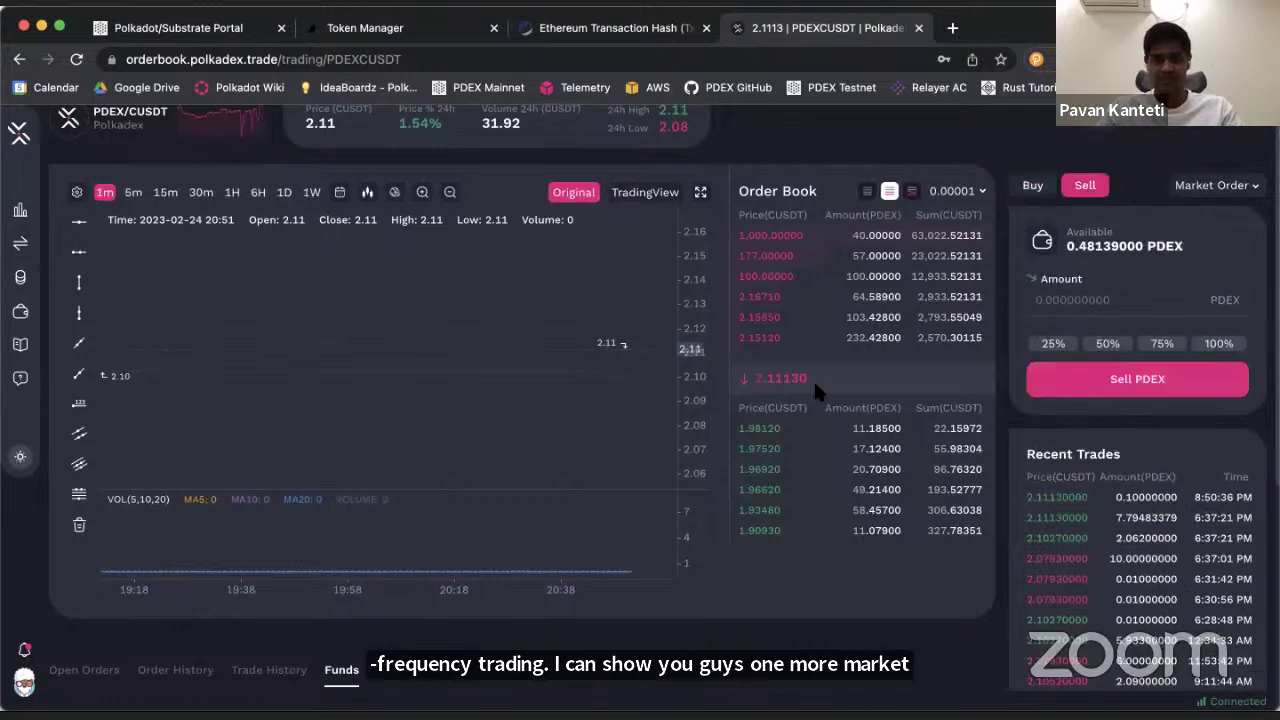
{"action": "scroll", "coordinate": [790, 340], "scroll_direction": "down", "scroll_amount": 5}
{"action": "scroll", "coordinate": [943, 407], "scroll_direction": "down", "scroll_amount": 3}
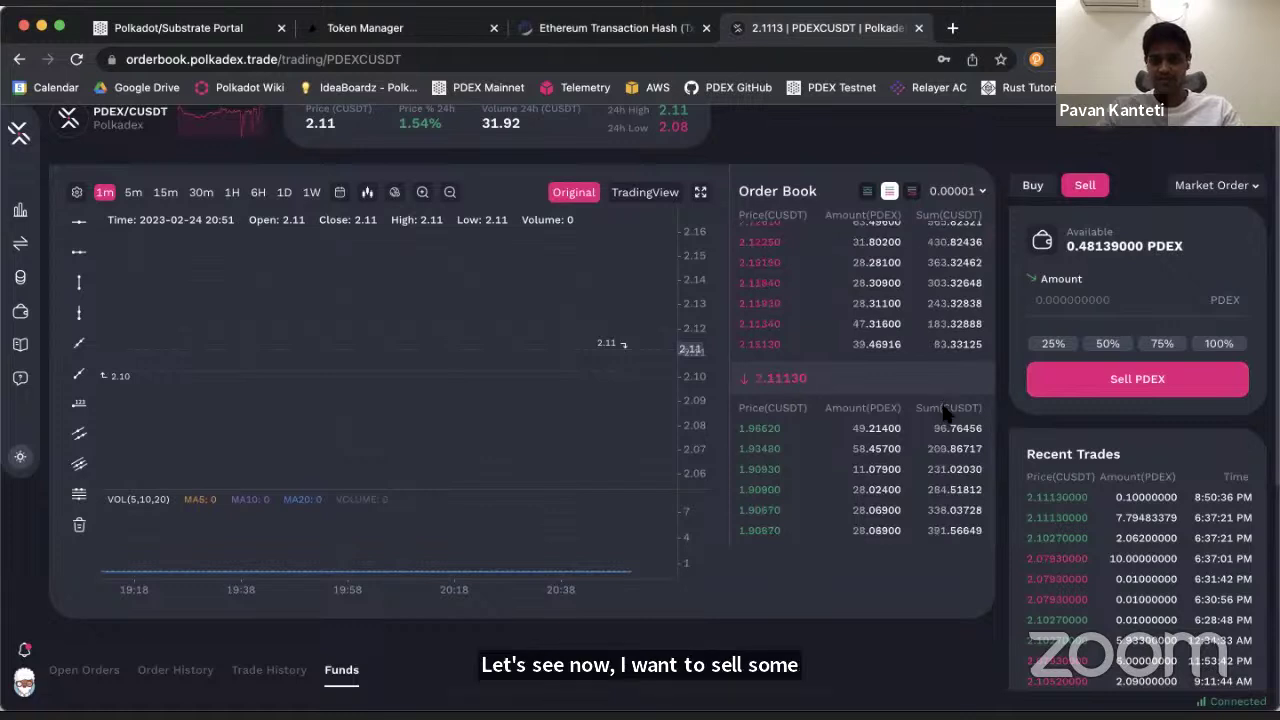
{"action": "left_click", "coordinate": [1042, 302]}
{"action": "type", "text": "0.1"}
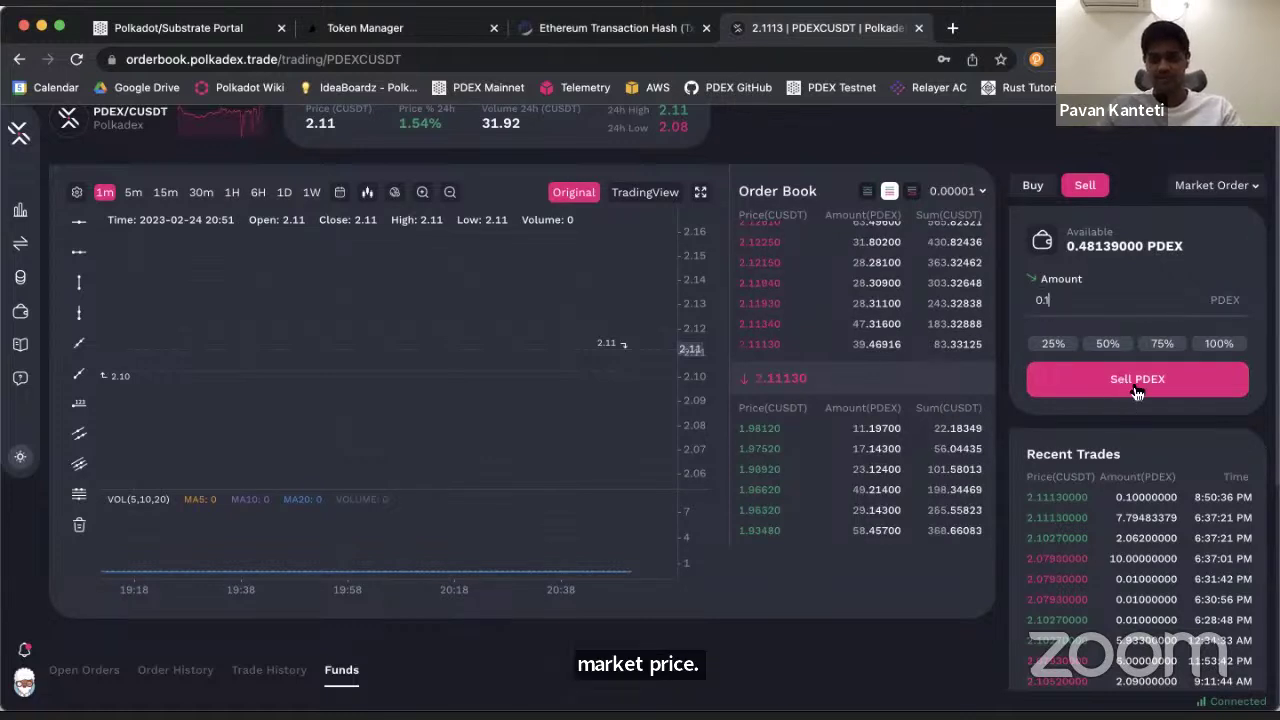
{"action": "left_click", "coordinate": [1133, 388]}
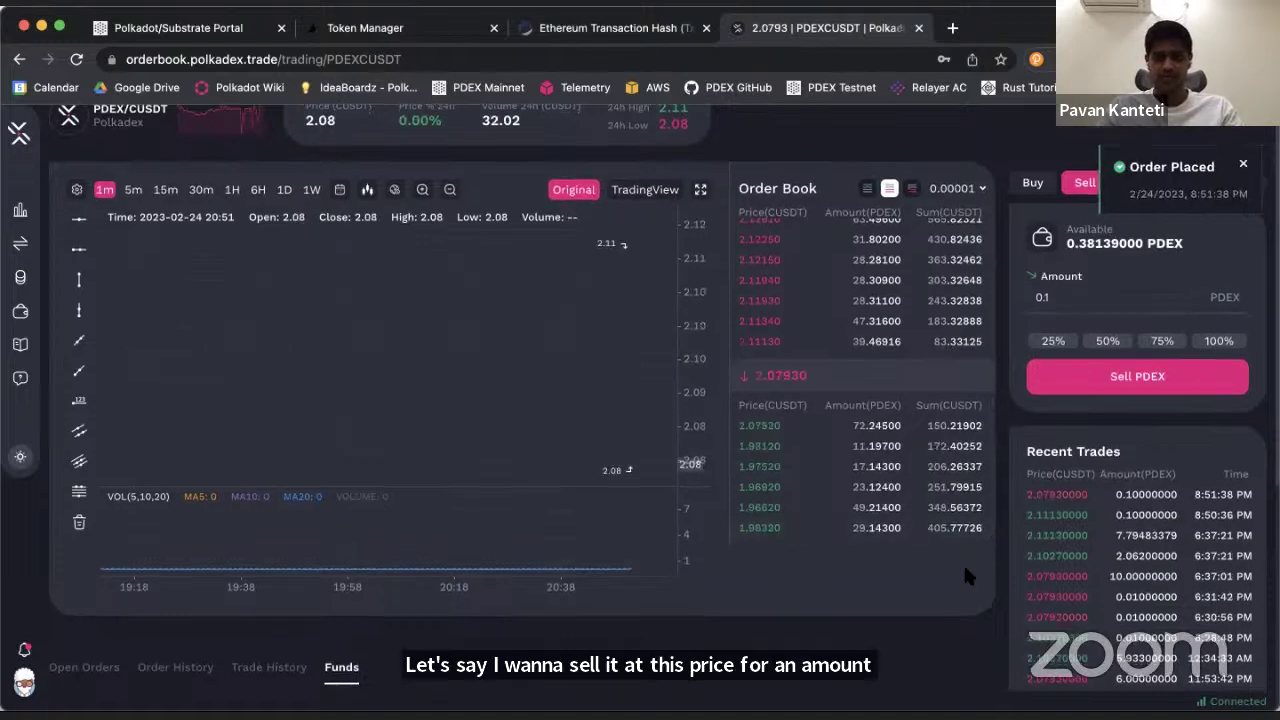
- Review the market sell in the order and trade histories, and examine the available PDEX and CUSDT balances in the funds list
{"action": "scroll", "coordinate": [965, 570], "scroll_direction": "down", "scroll_amount": 5}
{"action": "scroll", "coordinate": [960, 565], "scroll_direction": "up", "scroll_amount": 2}
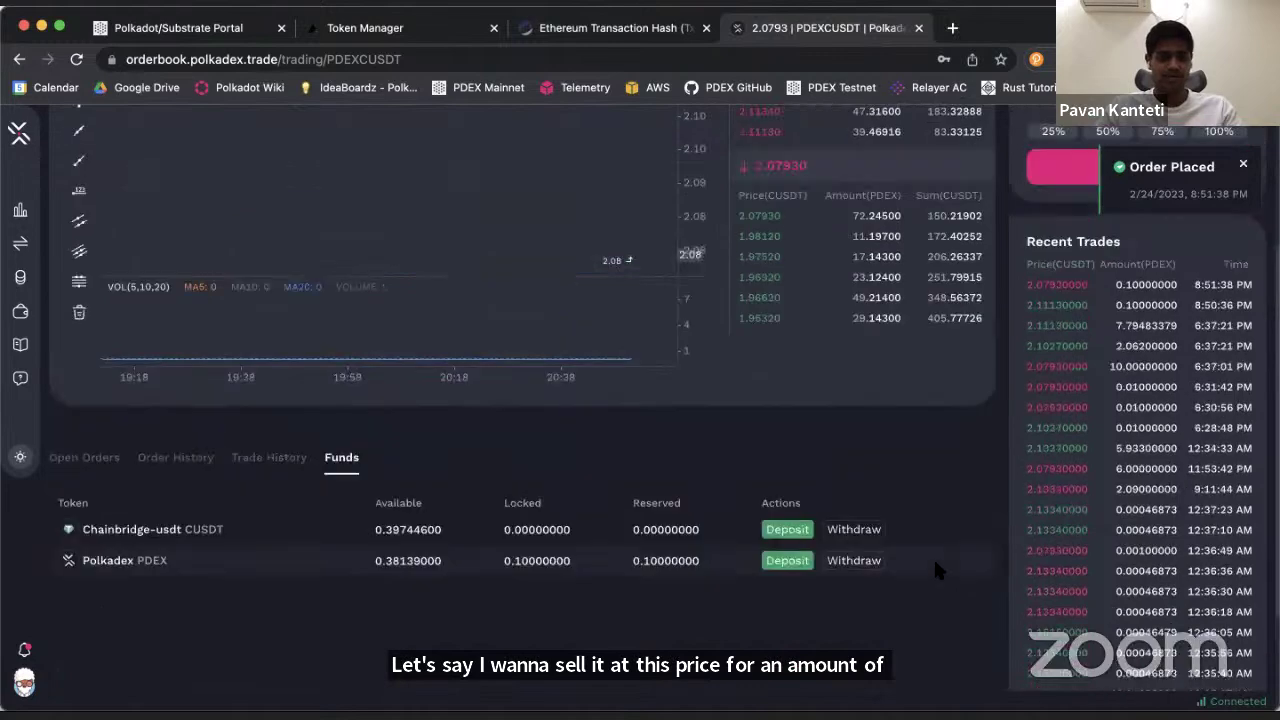
{"action": "left_click", "coordinate": [160, 457]}
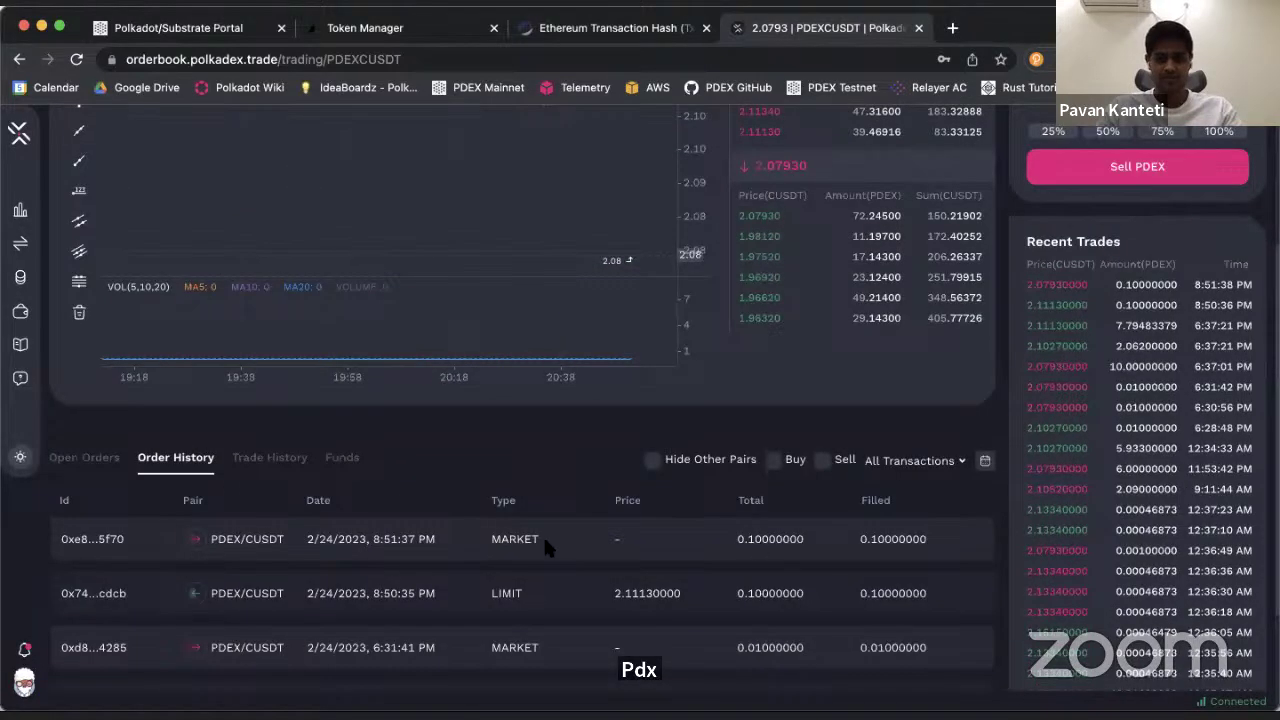
{"action": "left_click", "coordinate": [269, 457]}
{"action": "left_click", "coordinate": [341, 457]}
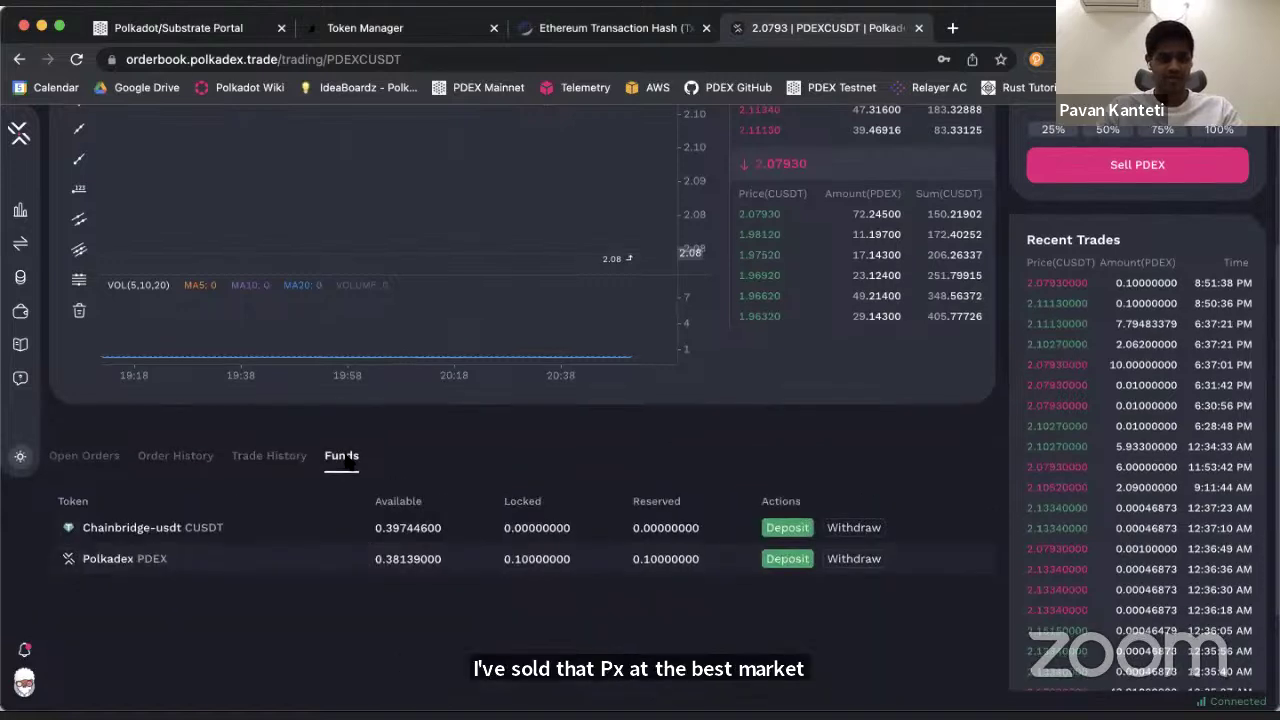
{"action": "scroll", "coordinate": [348, 455], "scroll_direction": "down", "scroll_amount": 1}
{"action": "double_click", "coordinate": [381, 525]}
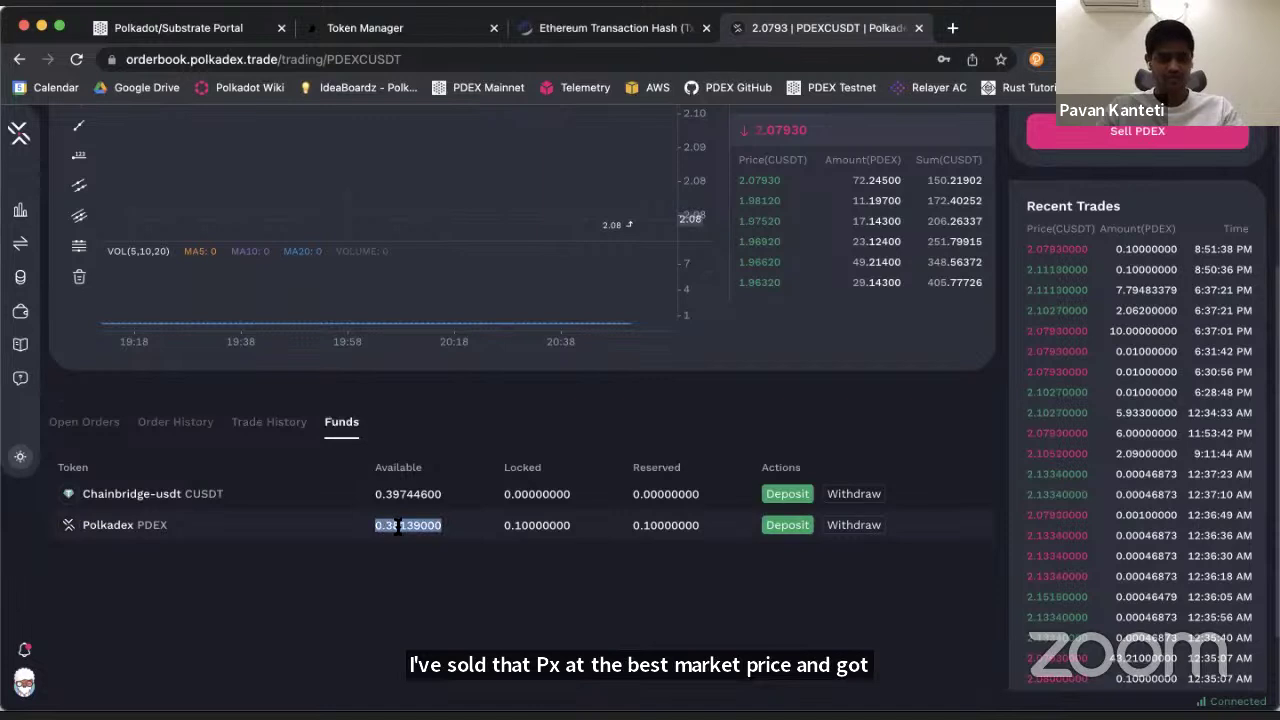
{"action": "double_click", "coordinate": [390, 494]}
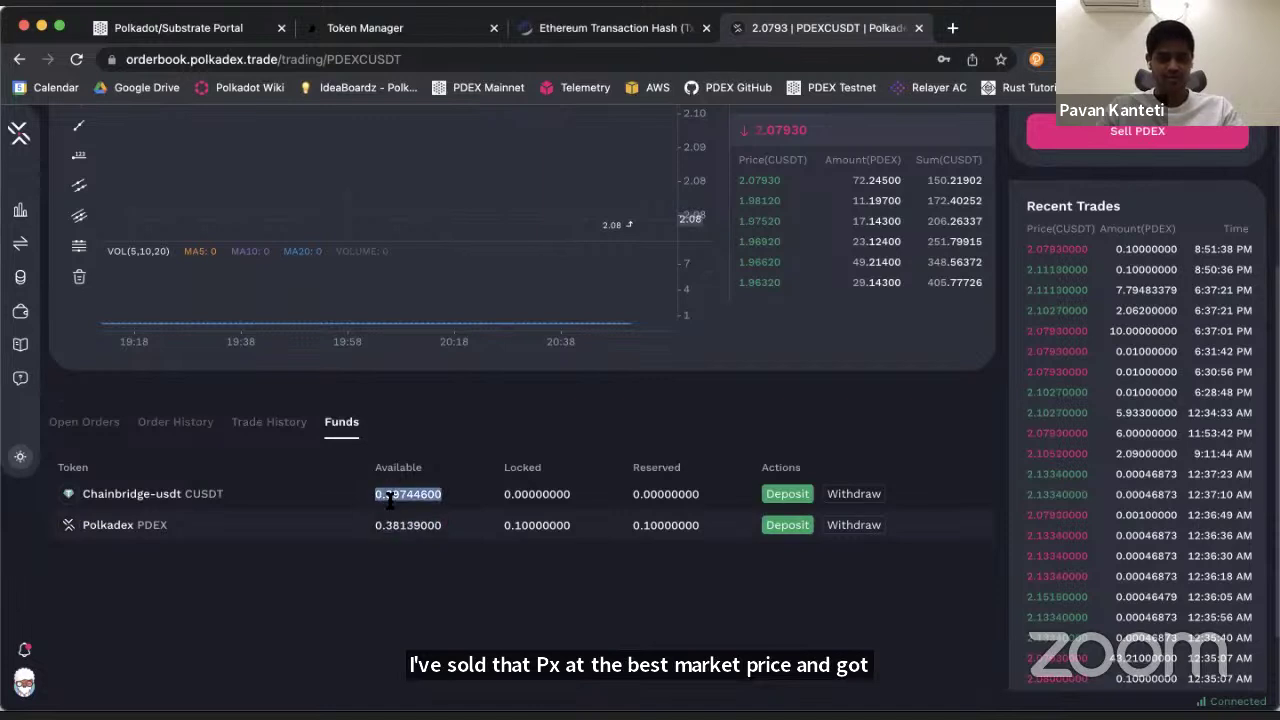
{"action": "scroll", "coordinate": [390, 503], "scroll_direction": "up", "scroll_amount": 1}
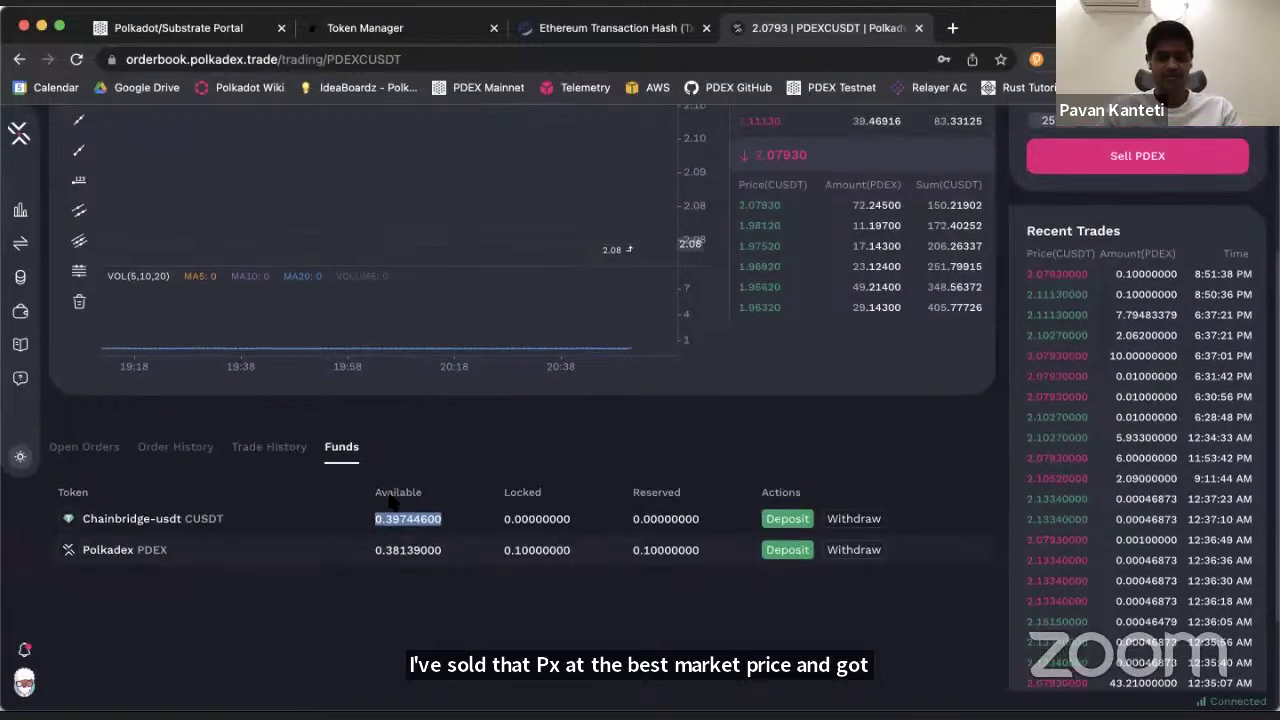
{"action": "scroll", "coordinate": [453, 484], "scroll_direction": "up", "scroll_amount": 5}
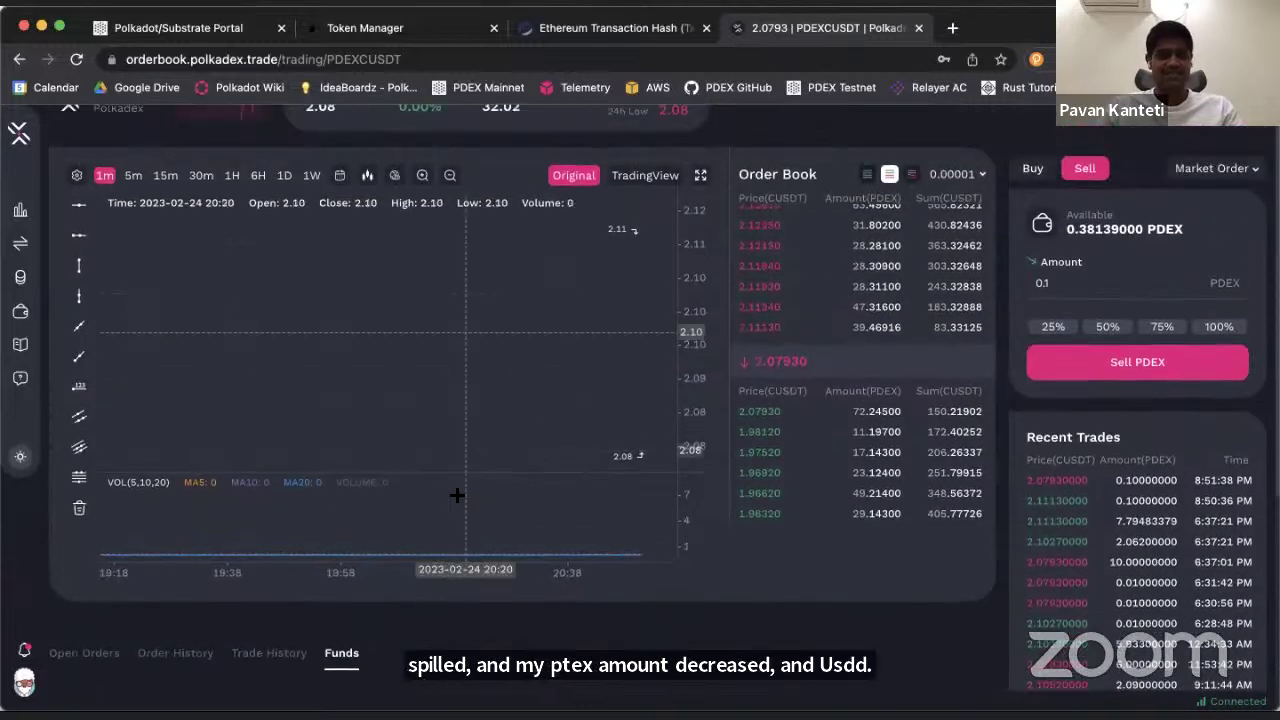
- Reopen the PDEX/CUSDT exchange page with an empty limit buy form
{"action": "left_click", "coordinate": [22, 245]}
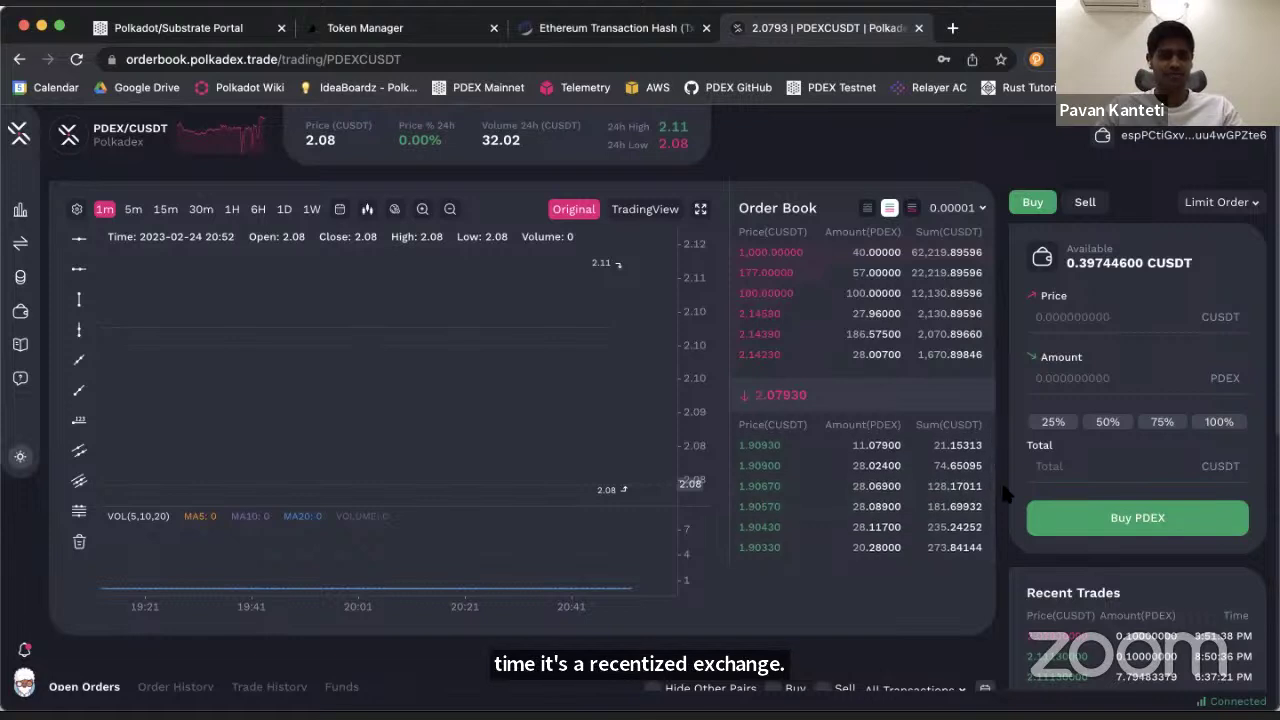
{"action": "scroll", "coordinate": [1006, 494], "scroll_direction": "down", "scroll_amount": 1}
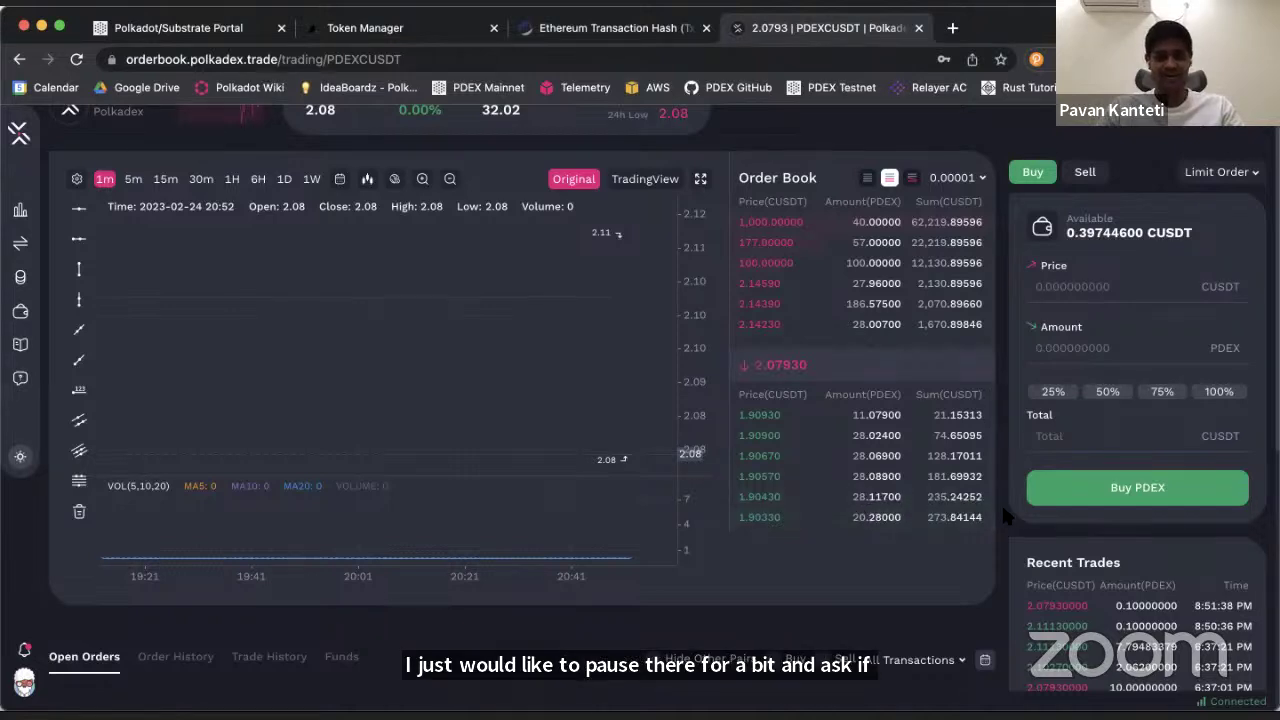
{"action": "scroll", "coordinate": [1003, 512], "scroll_direction": "up", "scroll_amount": 1}
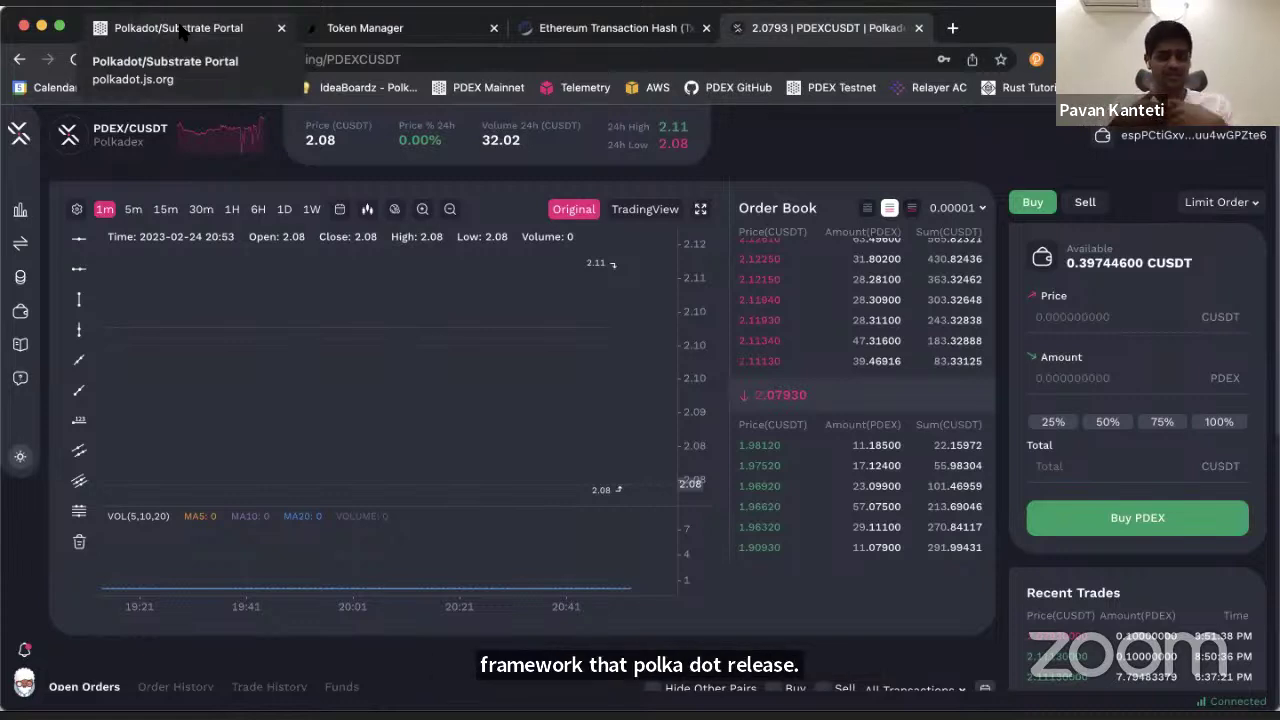
- Examine the accounts in the Polkadot wallet extension, including PDEX TESTNET, and close the extension
{"action": "left_click", "coordinate": [1036, 62]}
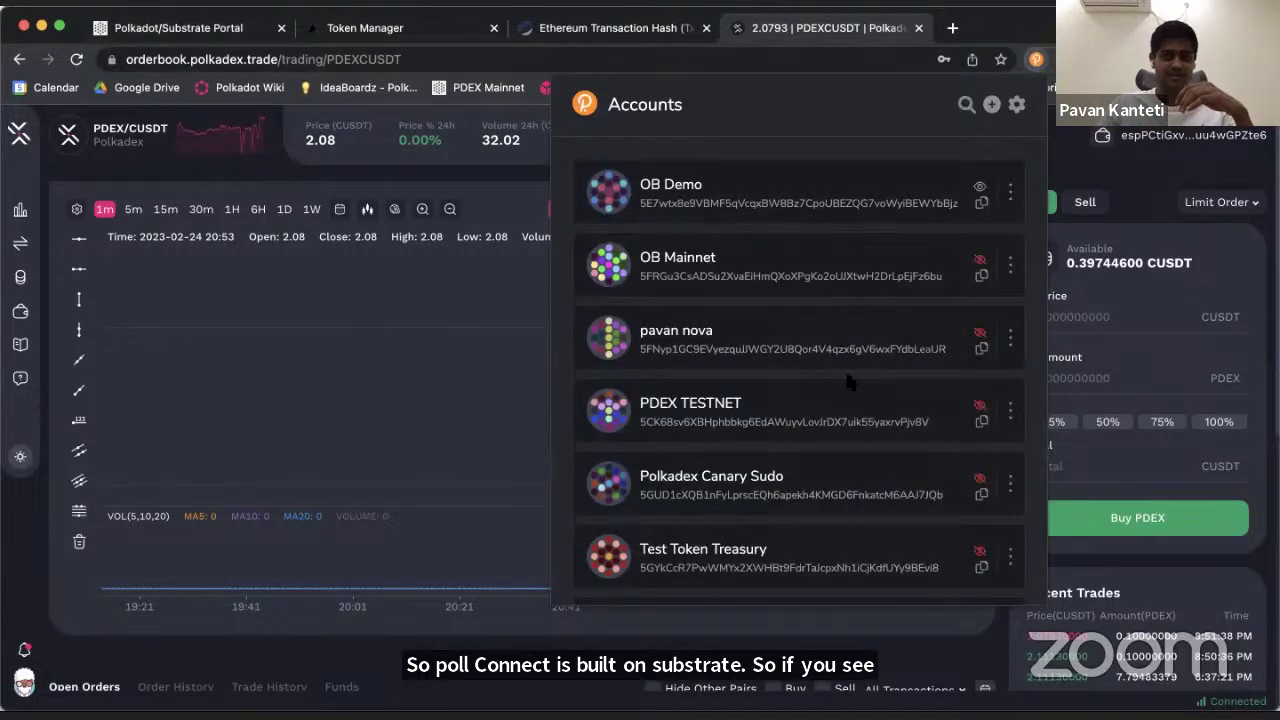
{"action": "scroll", "coordinate": [848, 380], "scroll_direction": "down", "scroll_amount": 3}
{"action": "scroll", "coordinate": [845, 368], "scroll_direction": "down", "scroll_amount": 1}
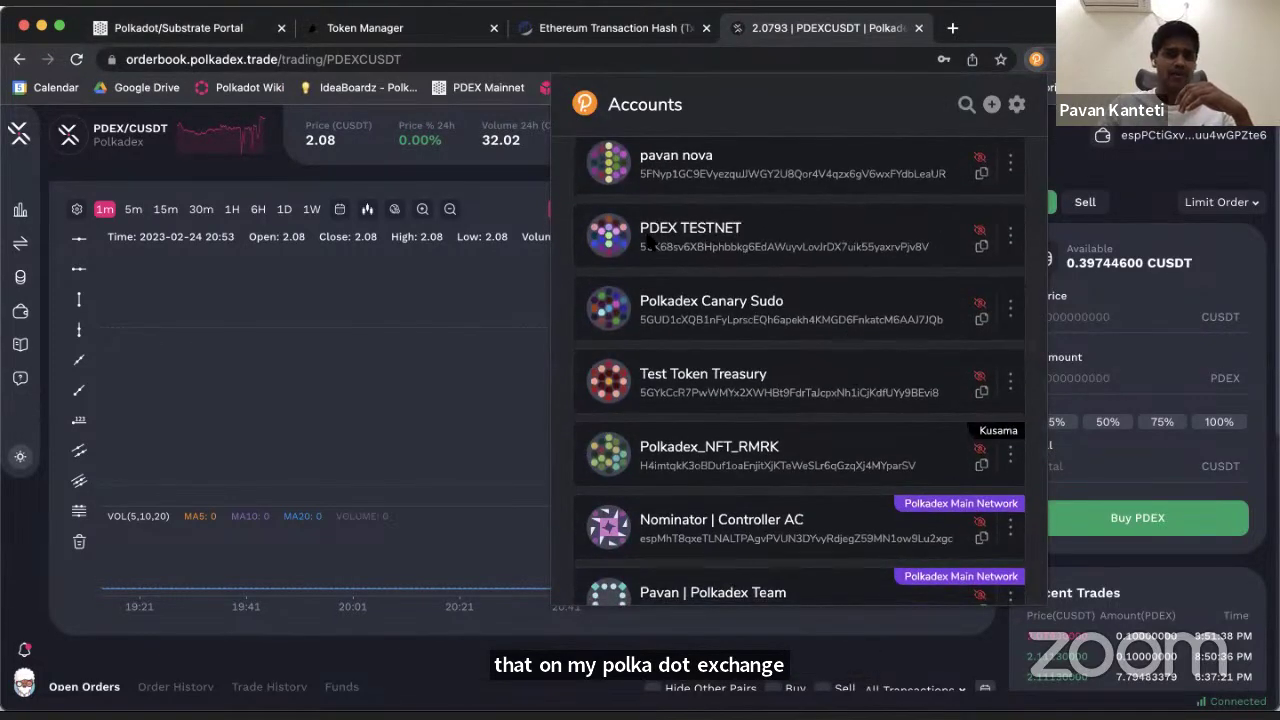
{"action": "left_click_drag", "start_coordinate": [643, 228], "coordinate": [740, 230]}
{"action": "scroll", "coordinate": [748, 338], "scroll_direction": "up", "scroll_amount": 1}
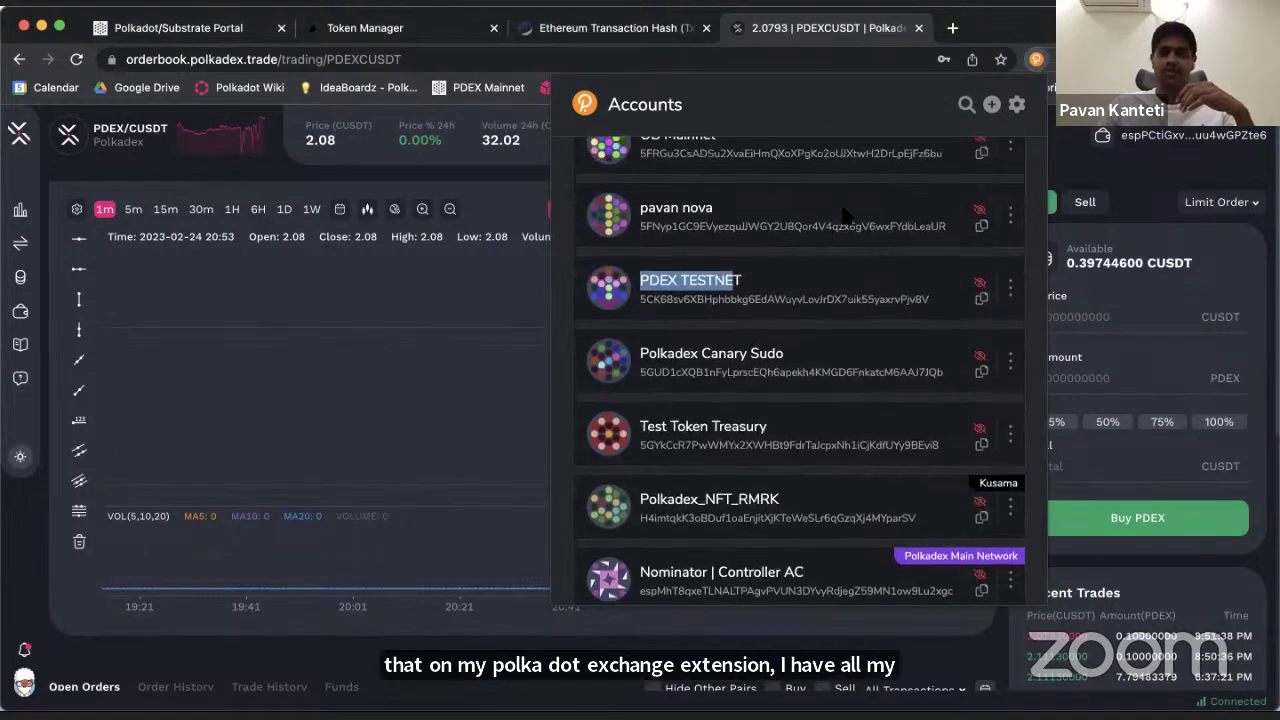
{"action": "left_click", "coordinate": [1038, 60]}
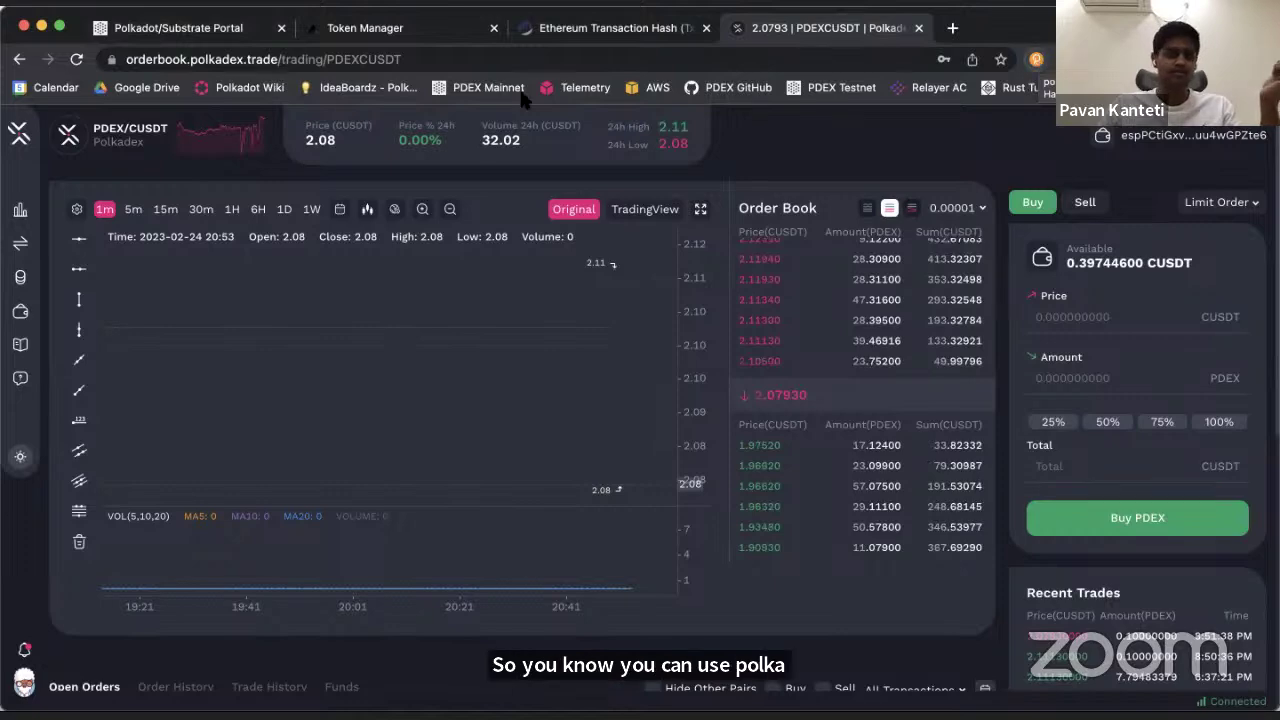
- Examine the live networks in the Polkadot/Substrate Portal's network list, including the Polkadex entry, and return to the PDEX/CUSDT exchange page
{"action": "left_click", "coordinate": [222, 30]}
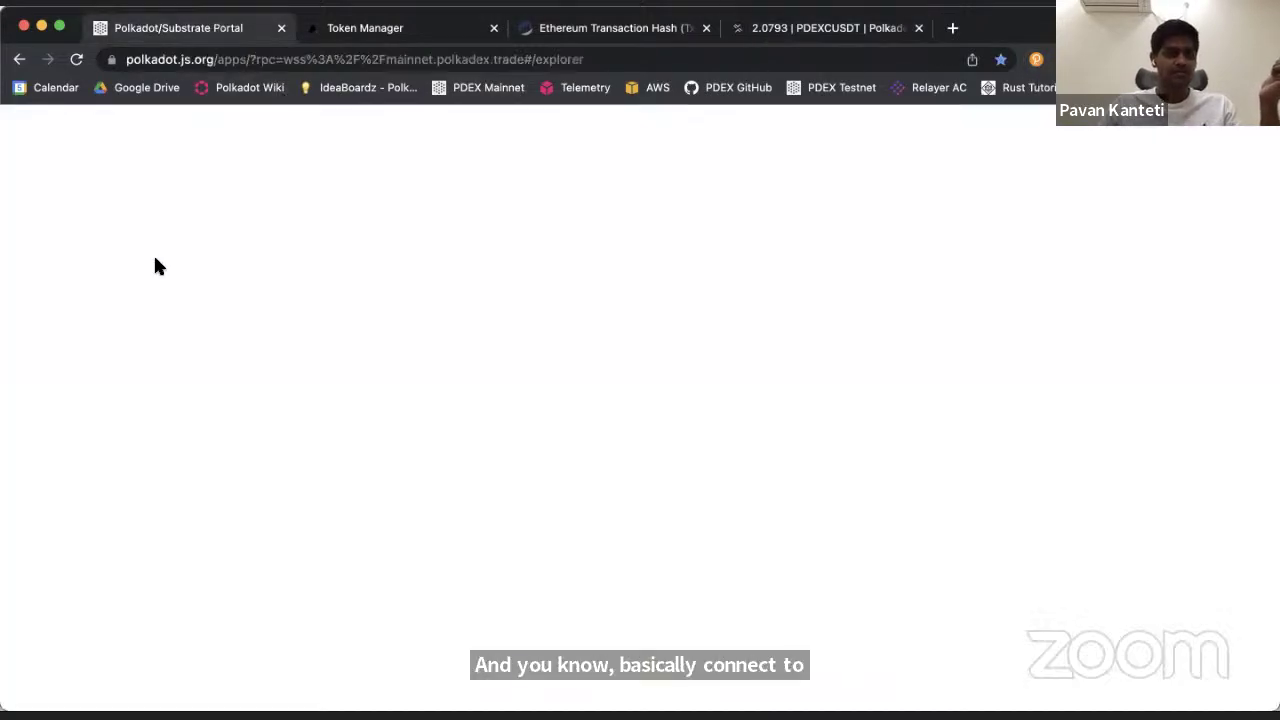
{"action": "left_click", "coordinate": [85, 128]}
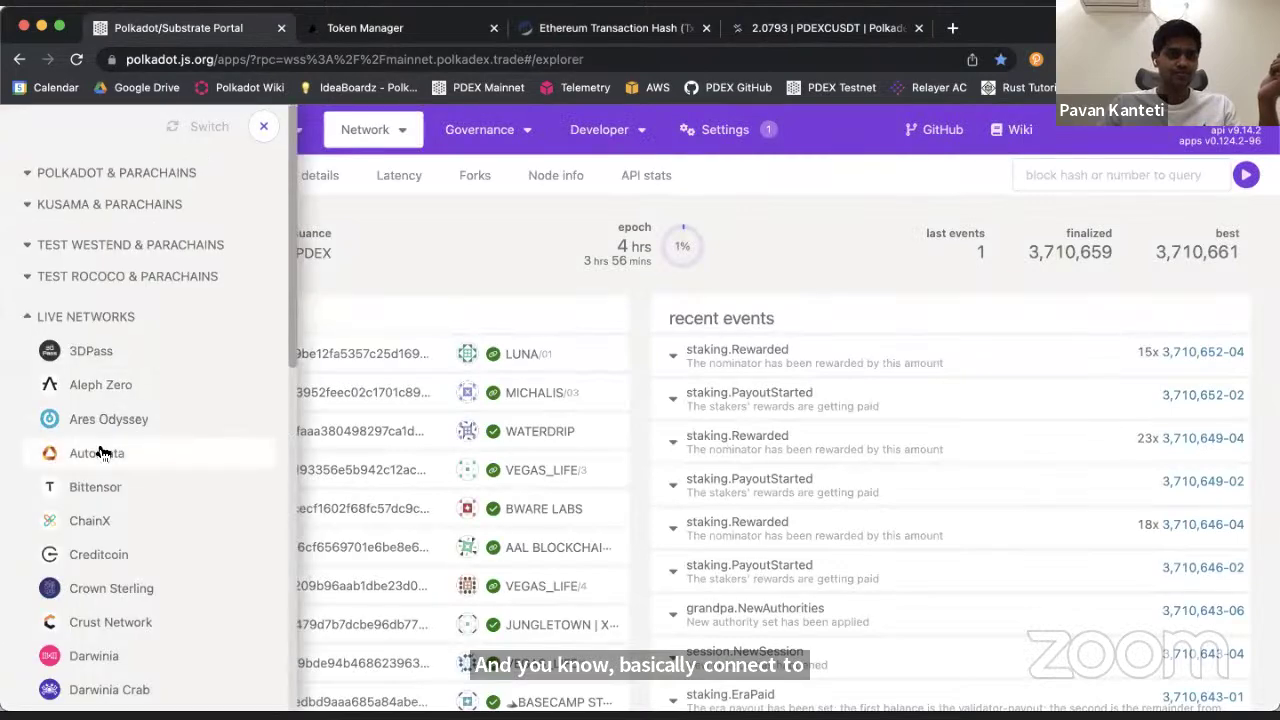
{"action": "scroll", "coordinate": [105, 450], "scroll_direction": "down", "scroll_amount": 2}
{"action": "scroll", "coordinate": [113, 438], "scroll_direction": "down", "scroll_amount": 10}
{"action": "scroll", "coordinate": [113, 438], "scroll_direction": "up", "scroll_amount": 12}
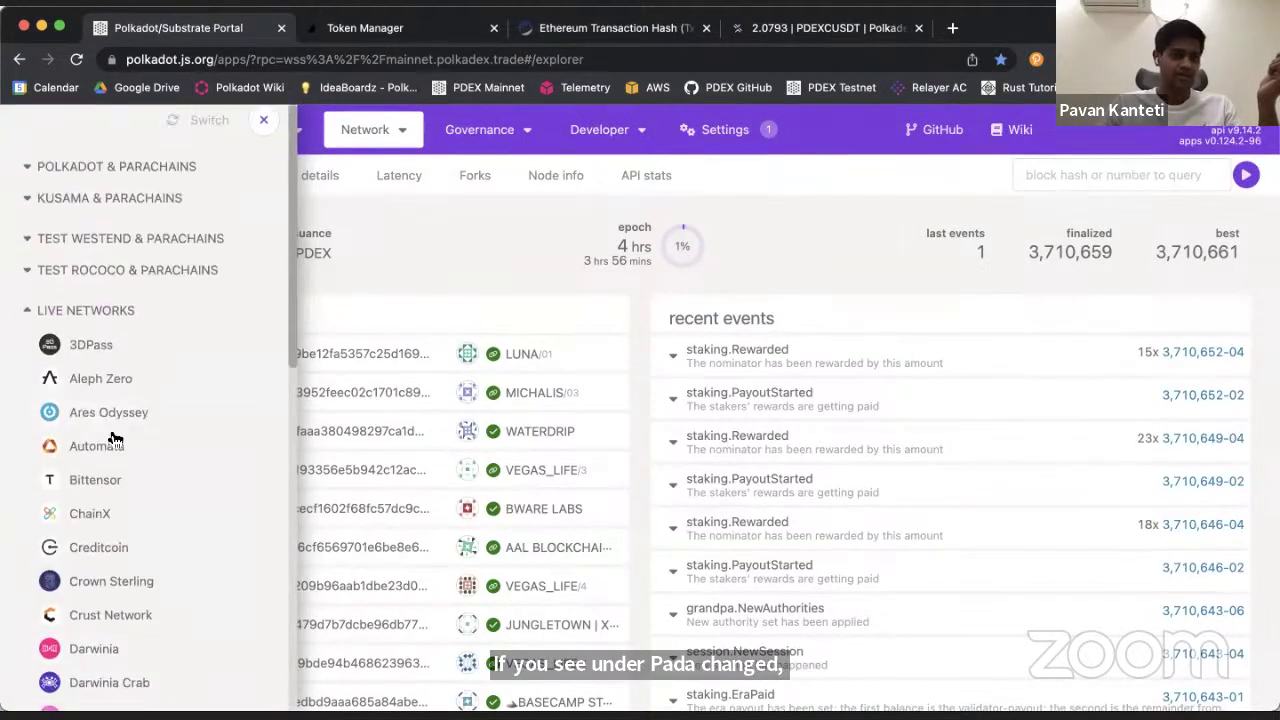
{"action": "scroll", "coordinate": [113, 438], "scroll_direction": "down", "scroll_amount": 10}
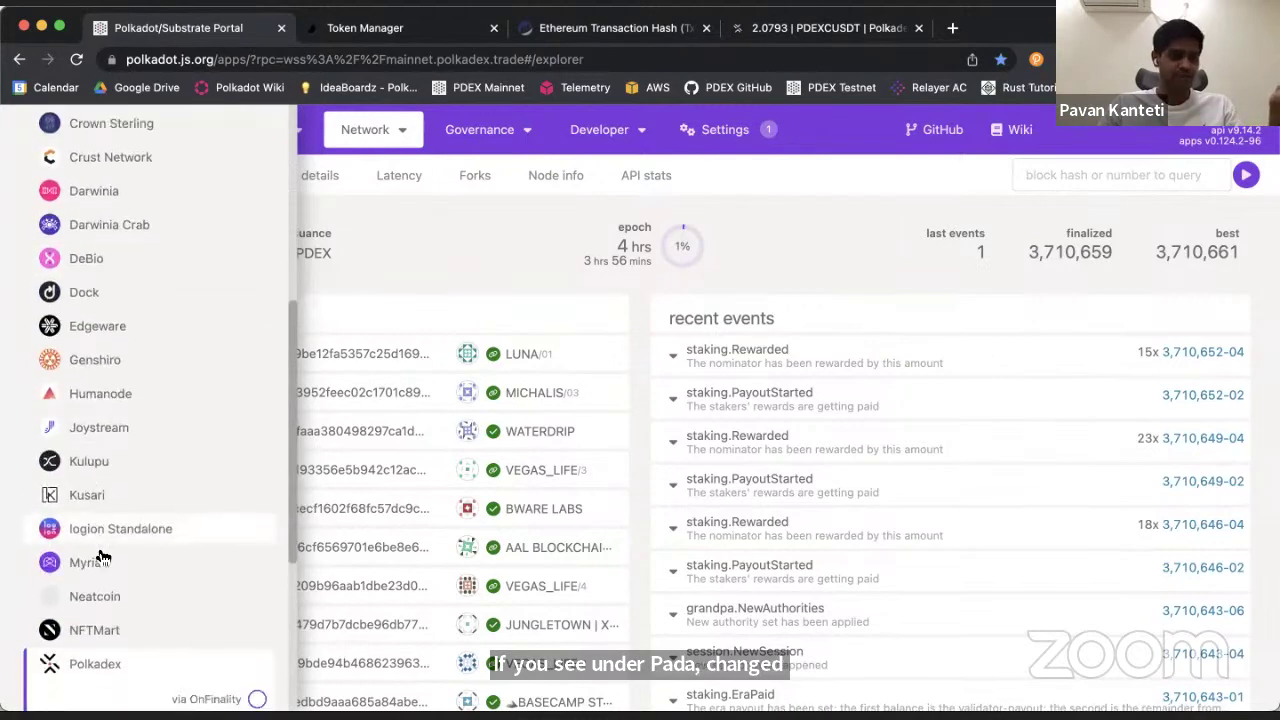
{"action": "scroll", "coordinate": [103, 557], "scroll_direction": "down", "scroll_amount": 6}
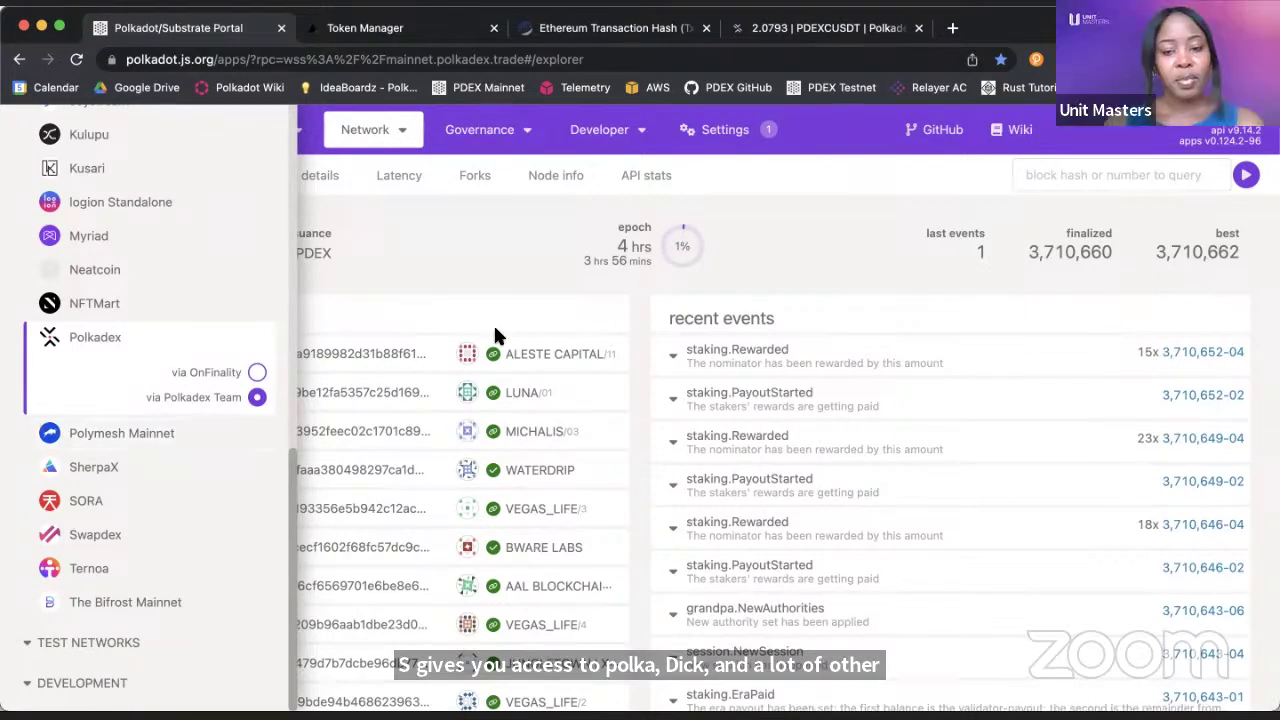
{"action": "scroll", "coordinate": [230, 175], "scroll_direction": "up", "scroll_amount": 10}
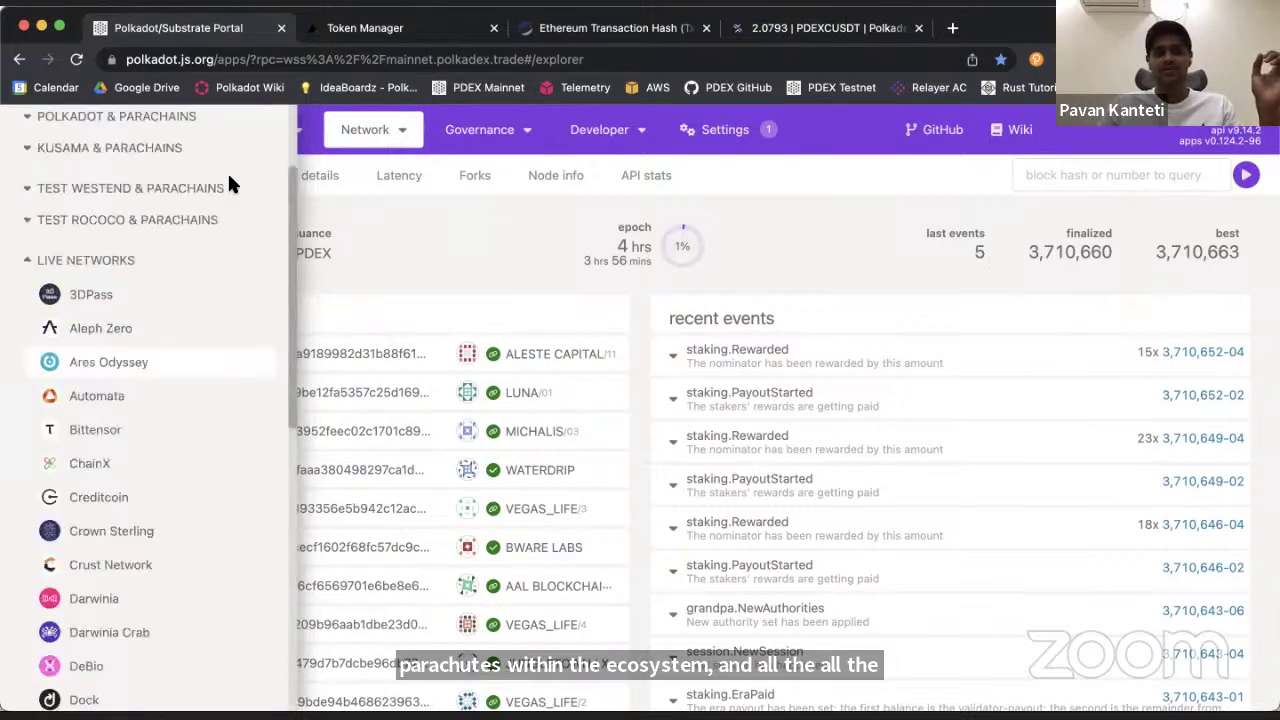
{"action": "left_click", "coordinate": [263, 127]}
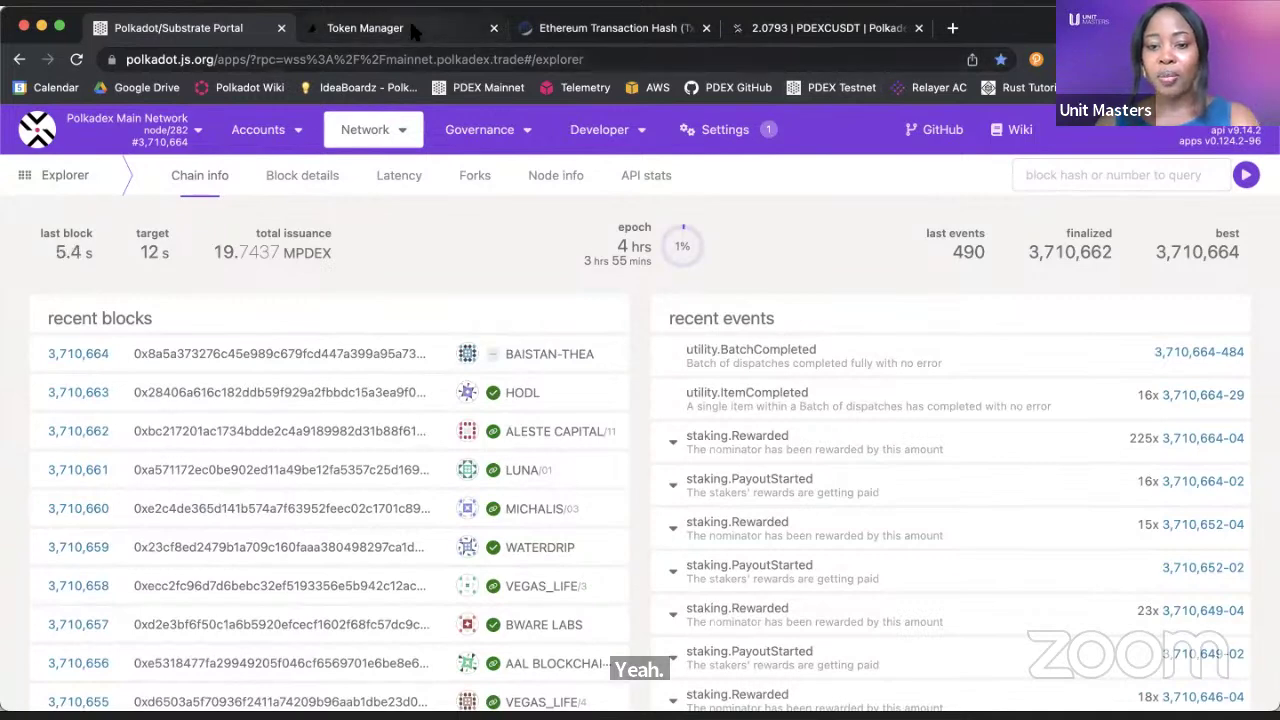
{"action": "left_click", "coordinate": [857, 30]}
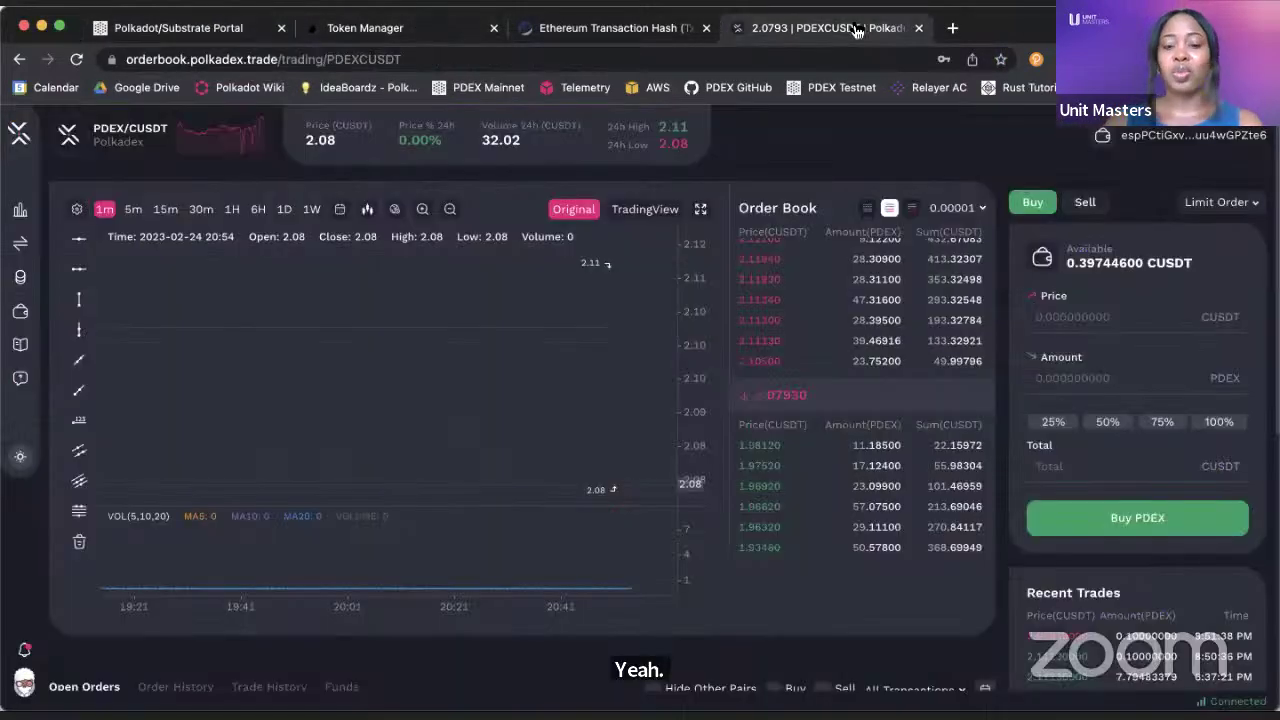